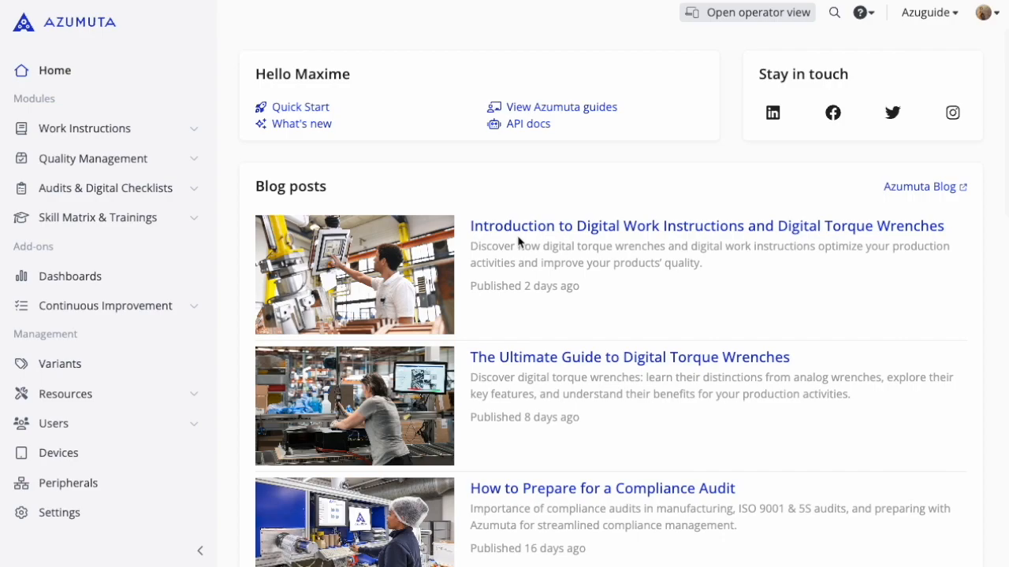
# Create a folder named Products in the Freely Consultable Procedures work instructions
pyautogui.click(187, 134)
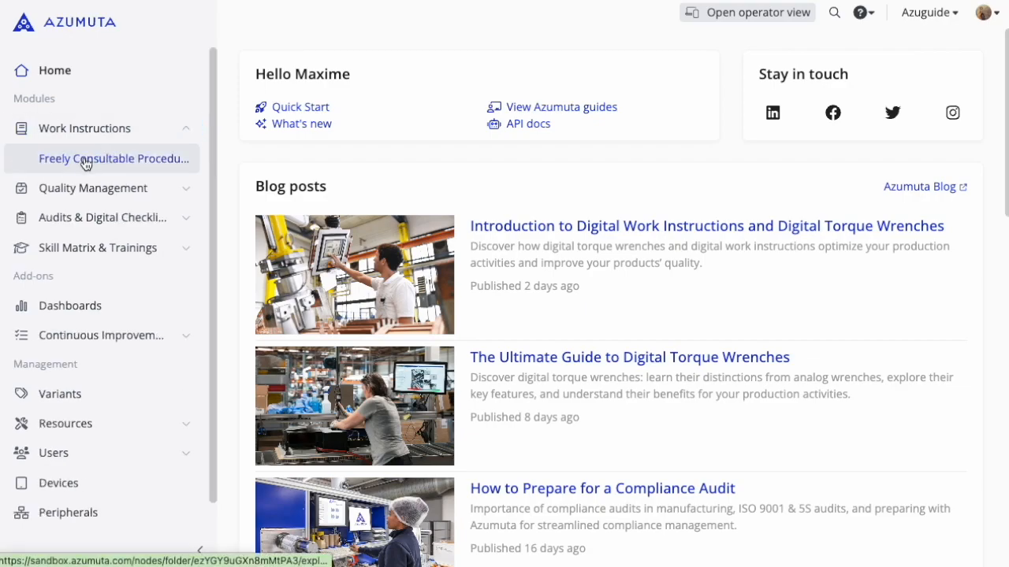
pyautogui.click(133, 166)
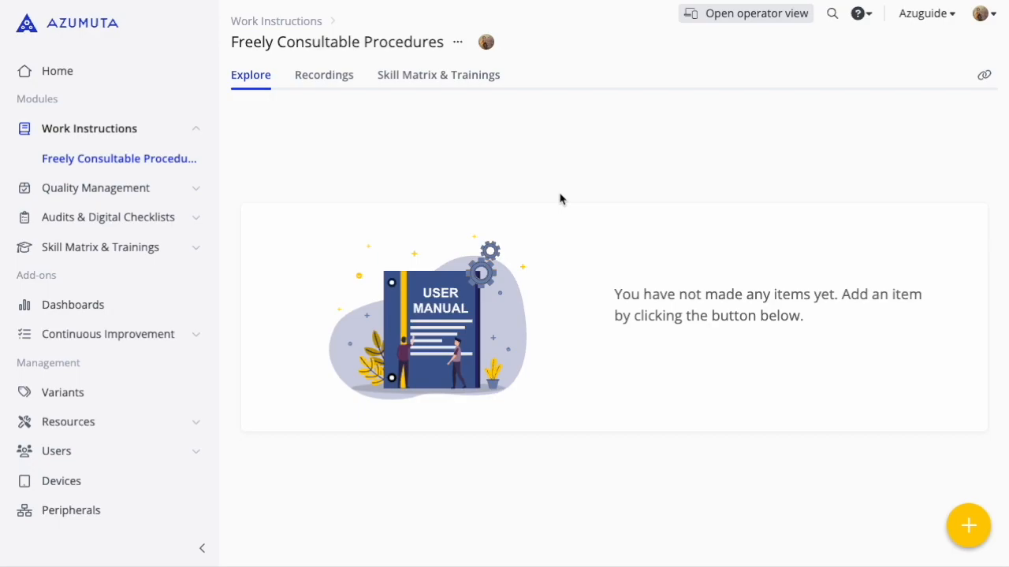
pyautogui.click(967, 528)
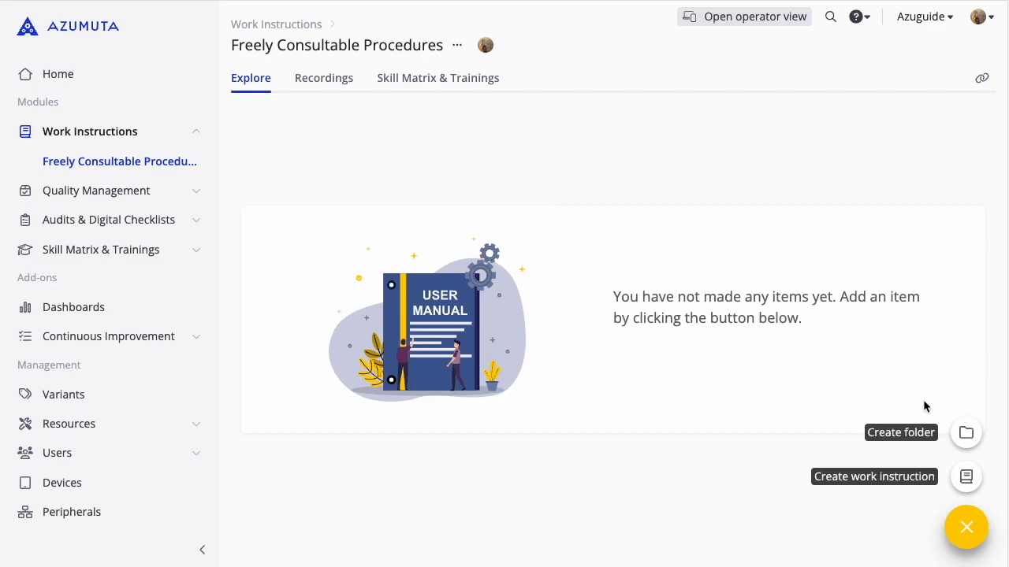
pyautogui.click(966, 433)
pyautogui.write('Products')
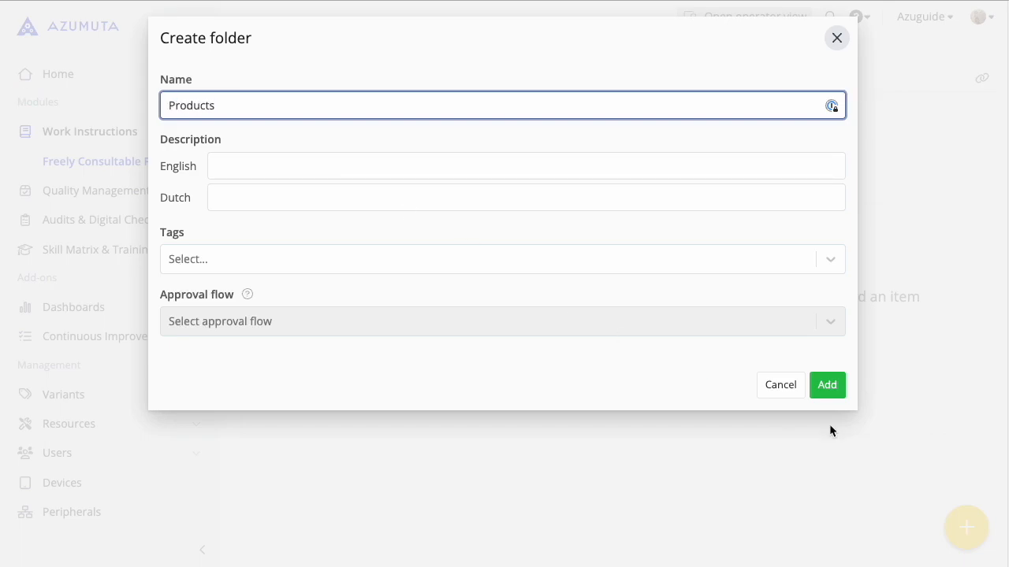
pyautogui.click(829, 383)
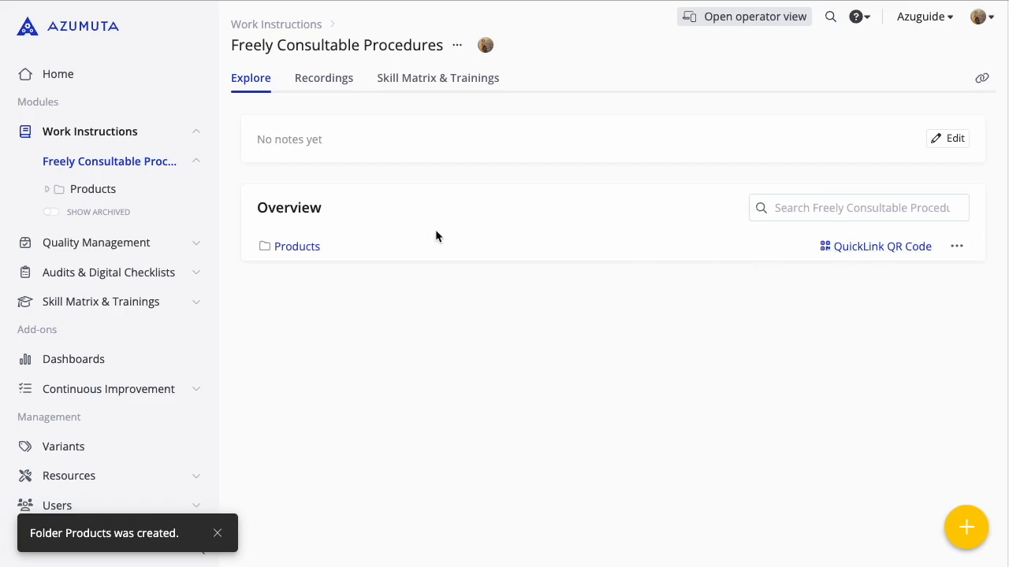
# Create a subfolder named Washing machine inside the Products folder
pyautogui.click(282, 246)
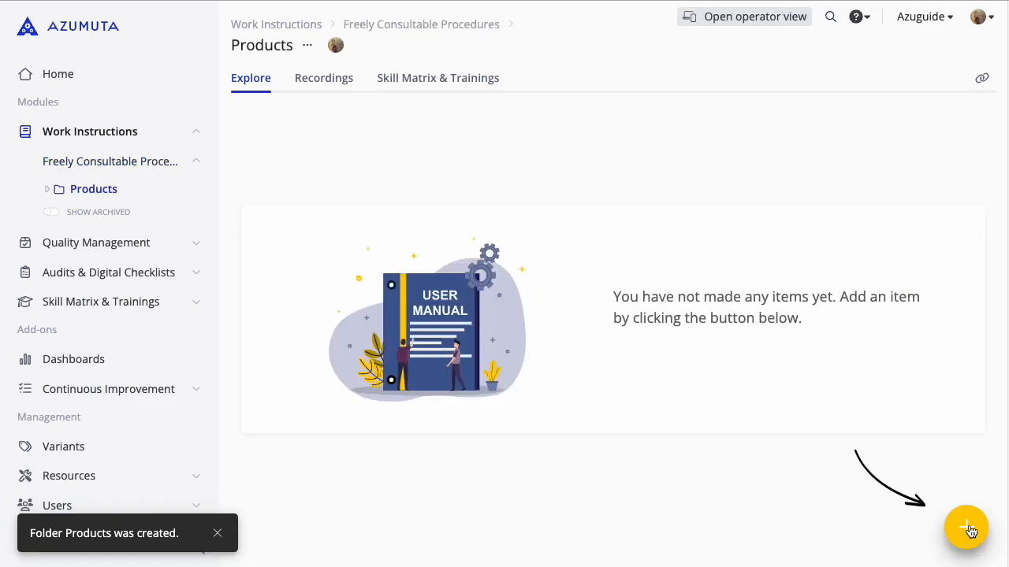
pyautogui.moveTo(969, 526)
pyautogui.click(969, 436)
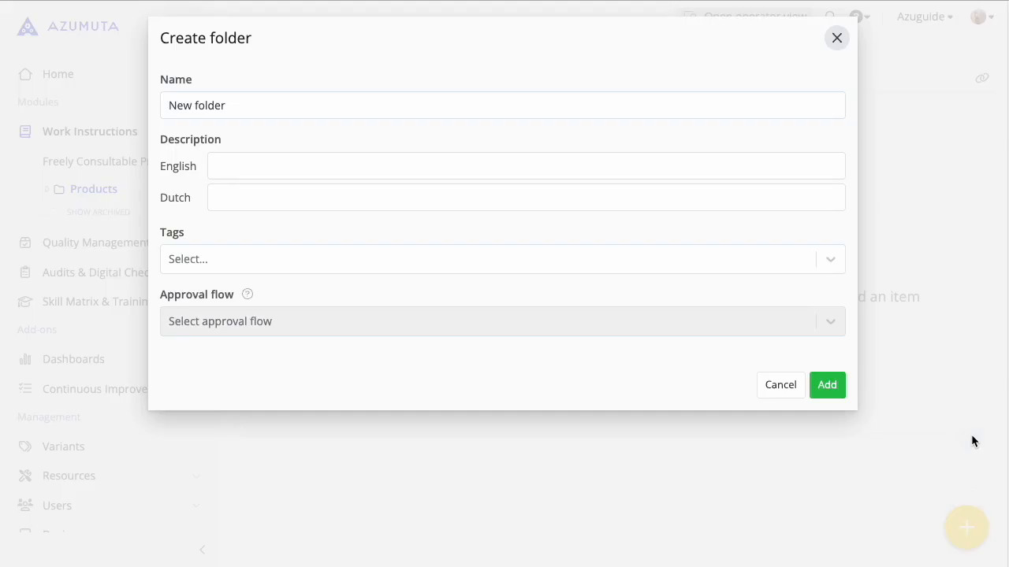
pyautogui.tripleClick(190, 105)
pyautogui.write('Washing machion')
pyautogui.press('BackSpace')
pyautogui.press('BackSpace')
pyautogui.press('BackSpace')
pyautogui.write('ine')
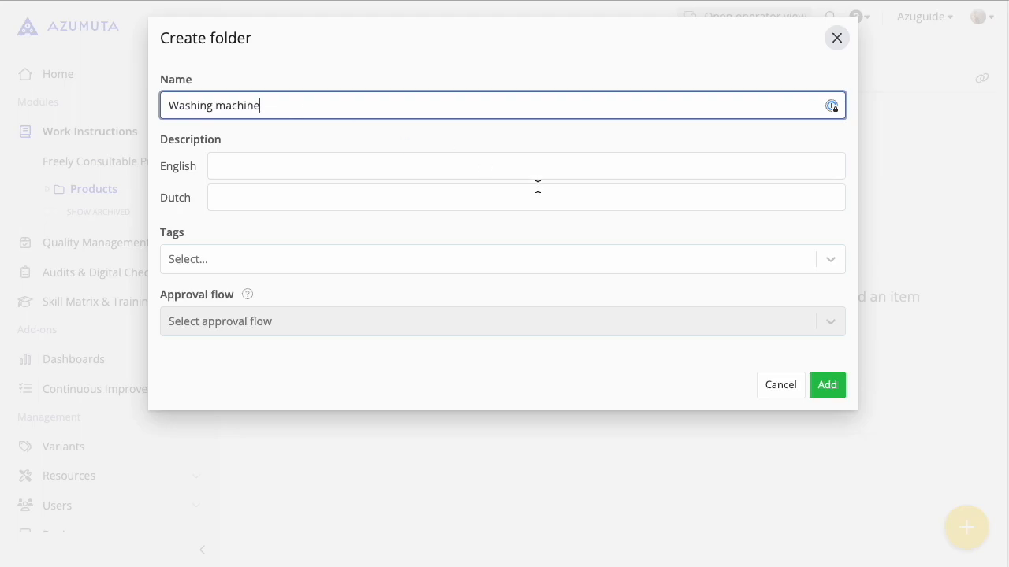
pyautogui.click(827, 386)
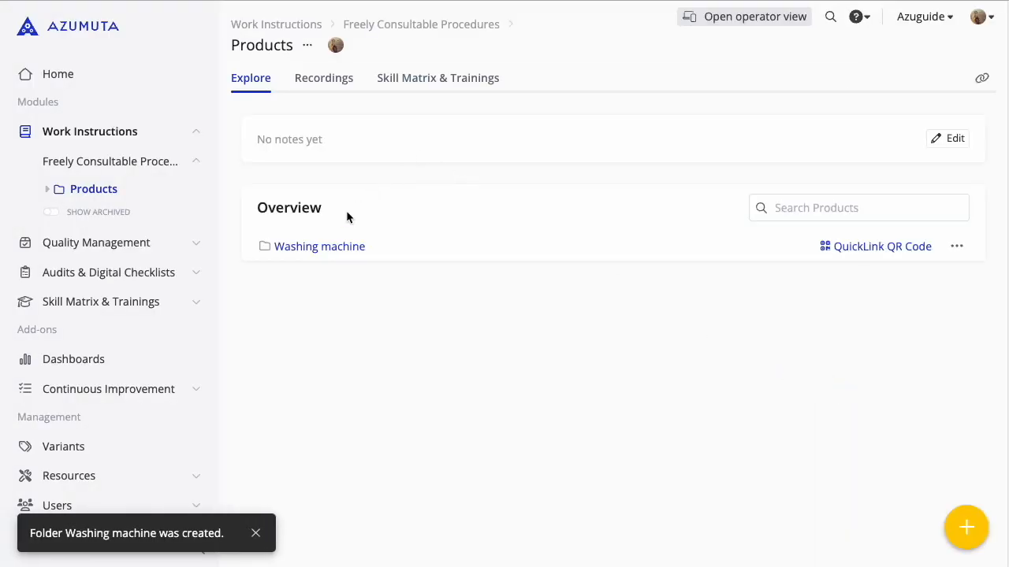
# Start a new work instruction in the Washing machine folder and name it Assembly
pyautogui.click(317, 247)
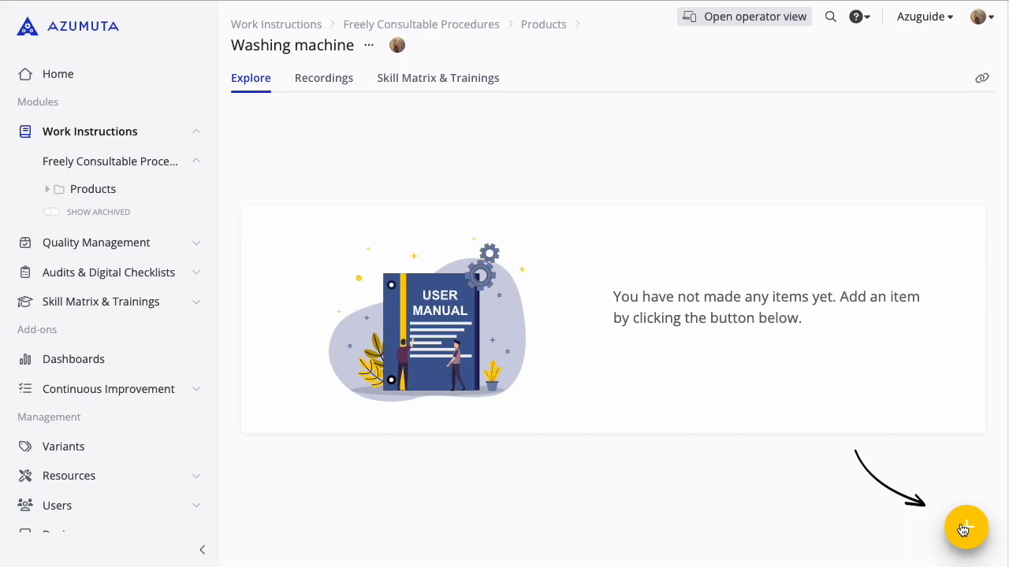
pyautogui.click(963, 530)
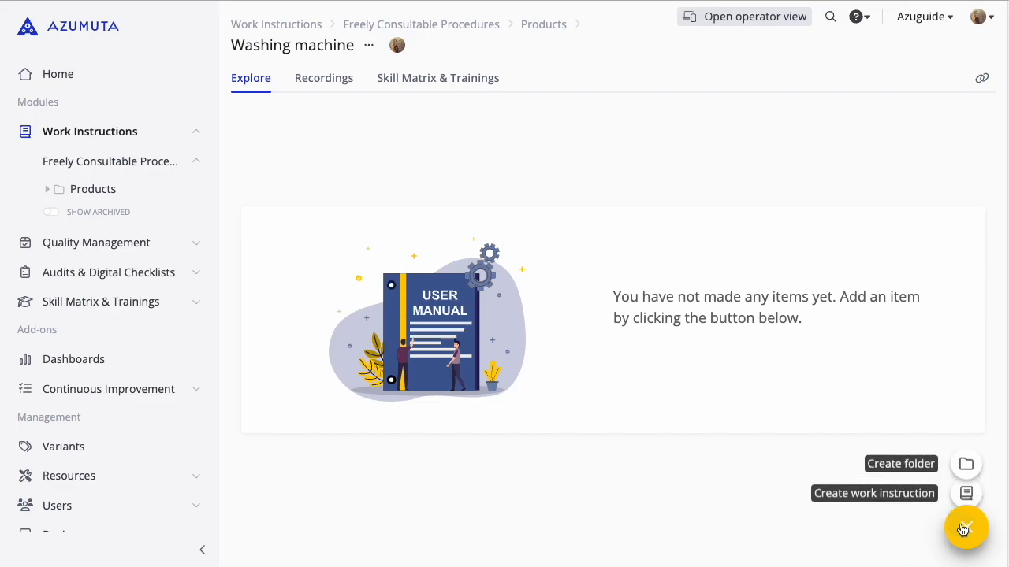
pyautogui.click(971, 478)
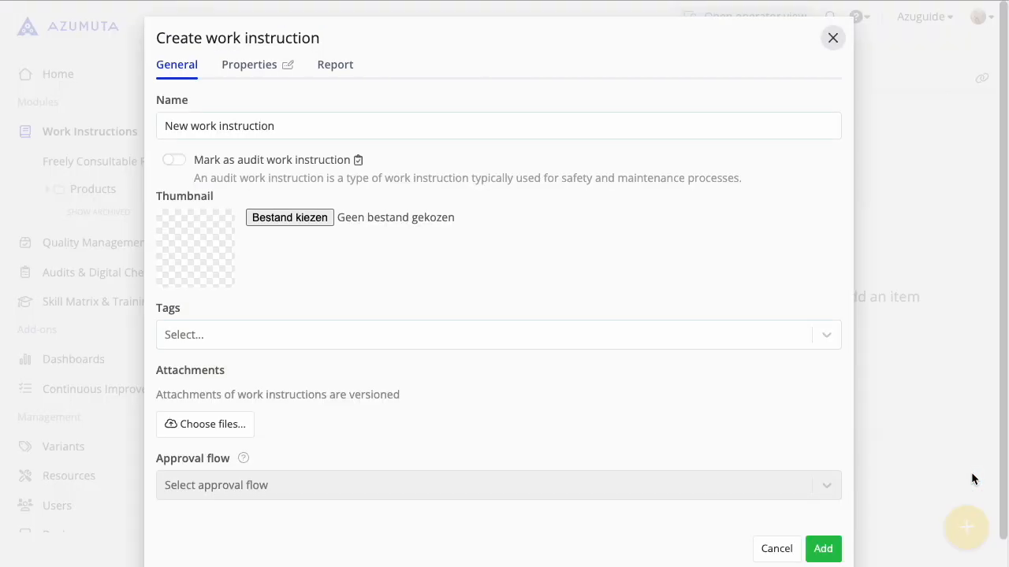
pyautogui.moveTo(286, 126); pyautogui.dragTo(1, 112)
pyautogui.write('Assembly')
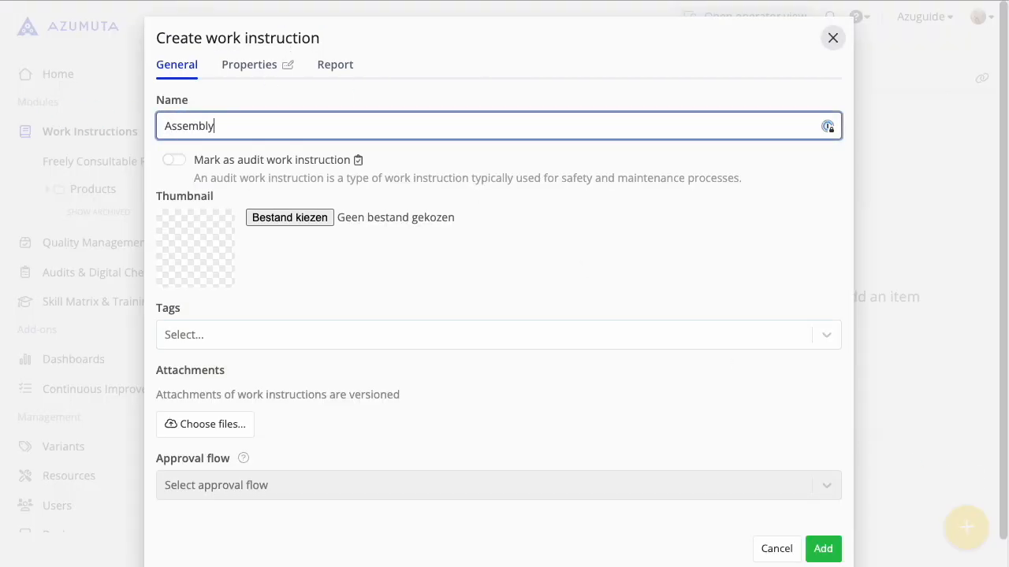
# Set Washing machine.jpeg from the Tutorials folder as the work instruction's thumbnail
pyautogui.scroll(-1, 312, 209)
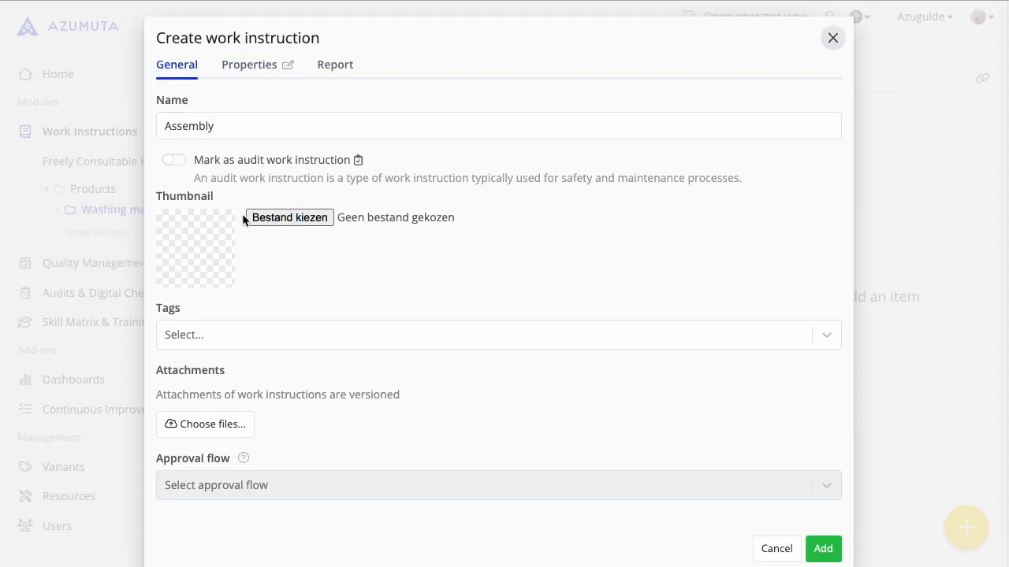
pyautogui.click(286, 220)
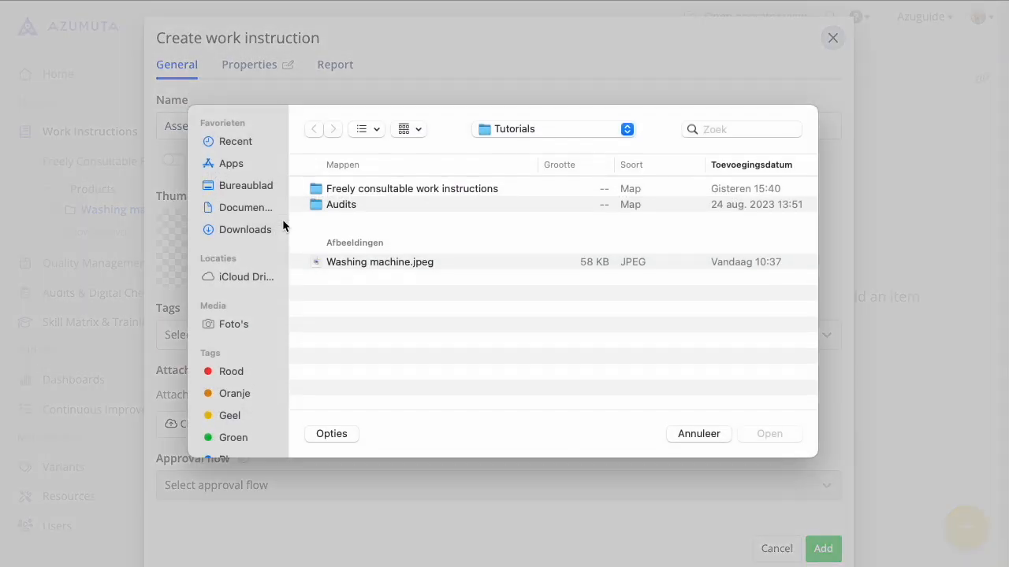
pyautogui.click(420, 264)
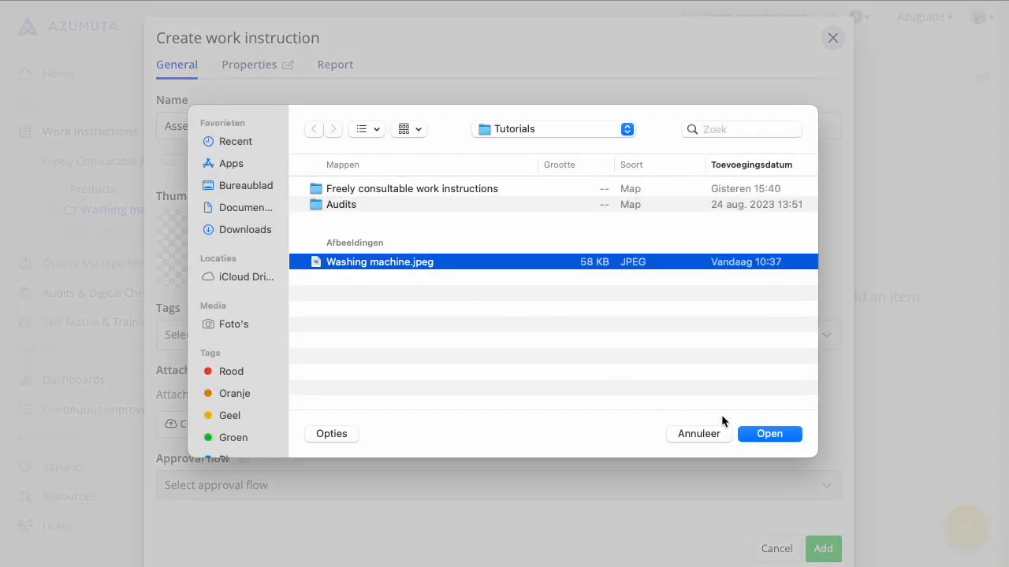
pyautogui.click(776, 436)
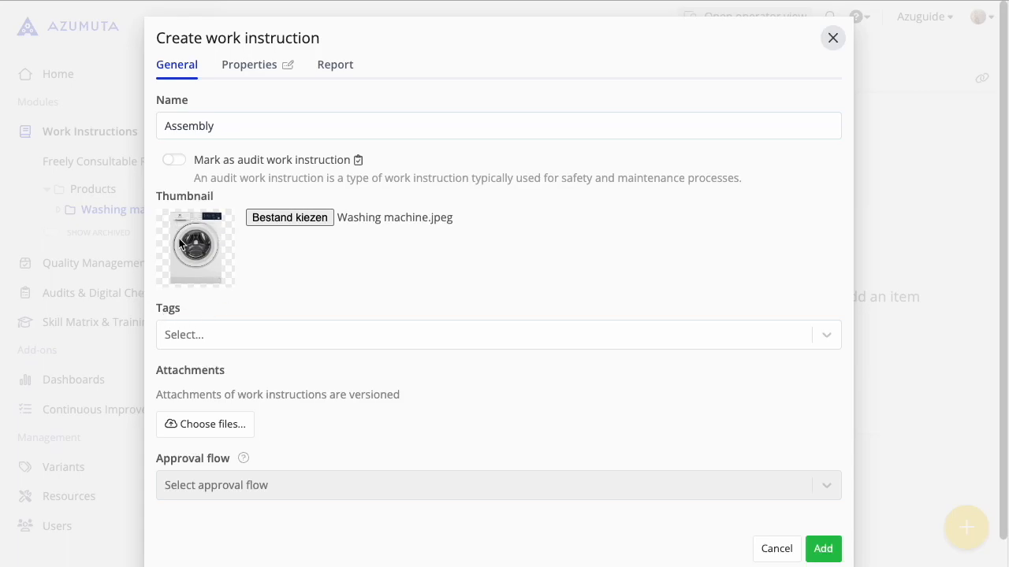
# Create the tag Washing for the Assembly work instruction and add the instruction to the folder
pyautogui.scroll(-1, 181, 241)
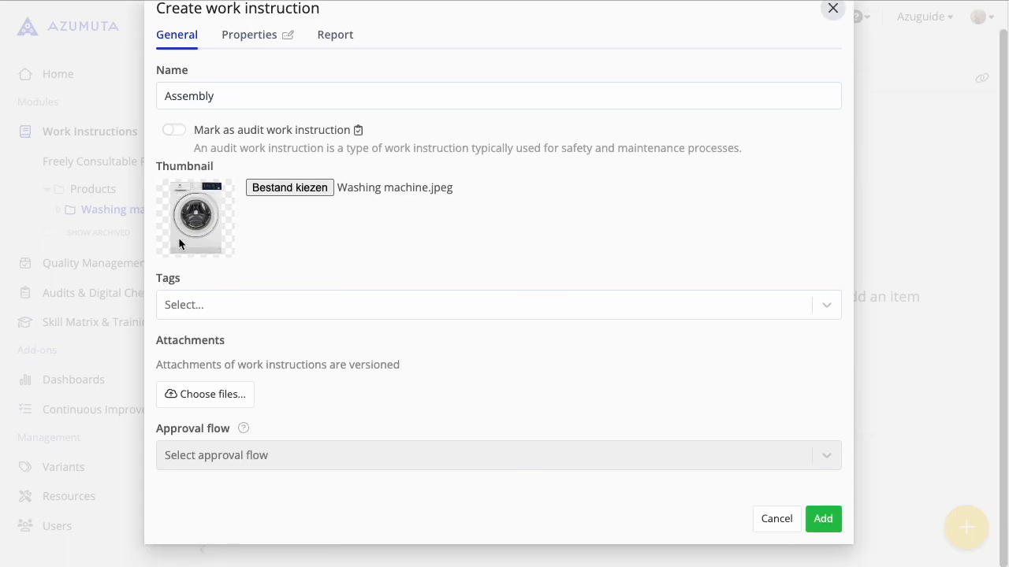
pyautogui.click(200, 304)
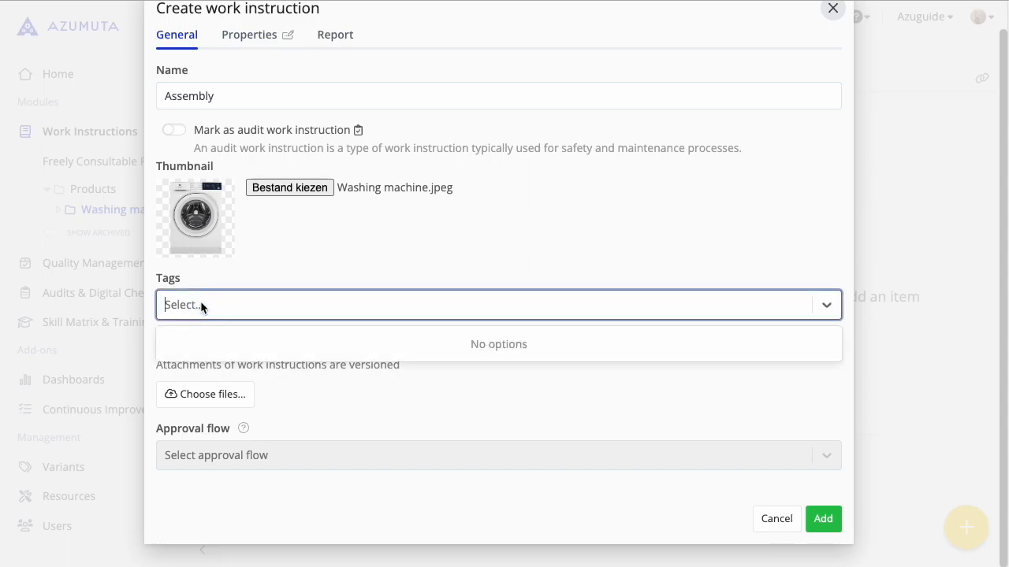
pyautogui.write('Washing')
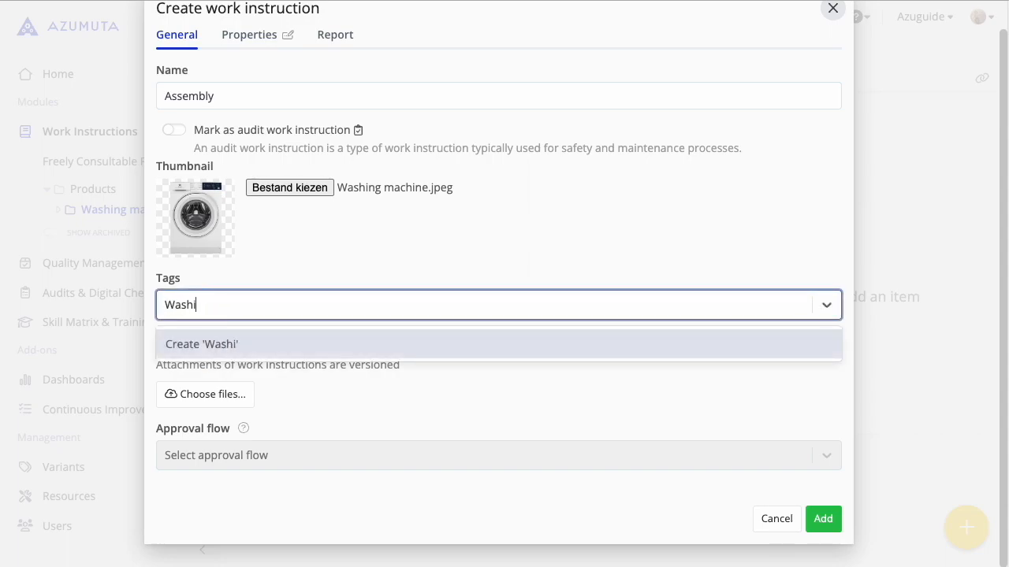
pyautogui.click(230, 343)
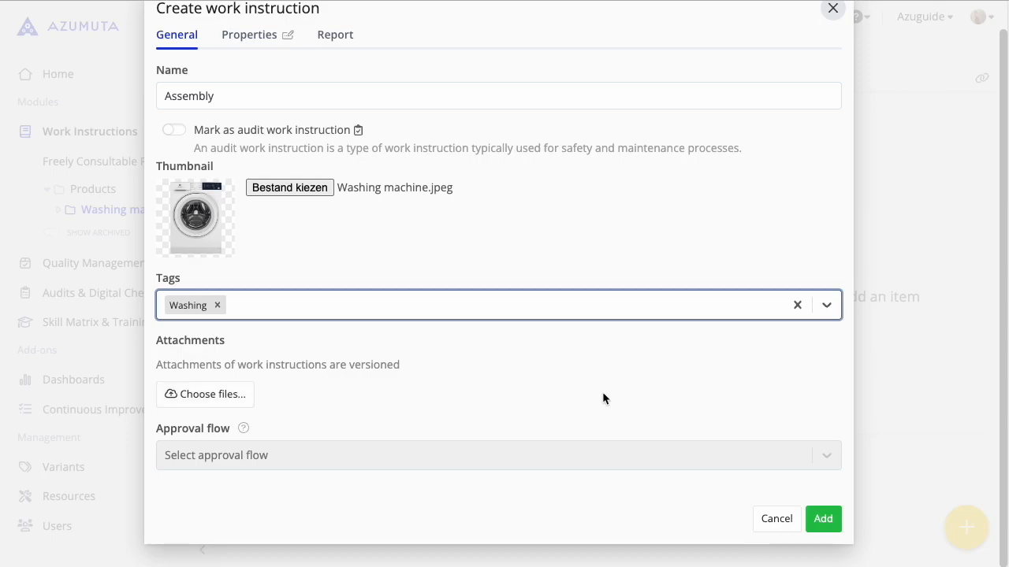
pyautogui.click(560, 378)
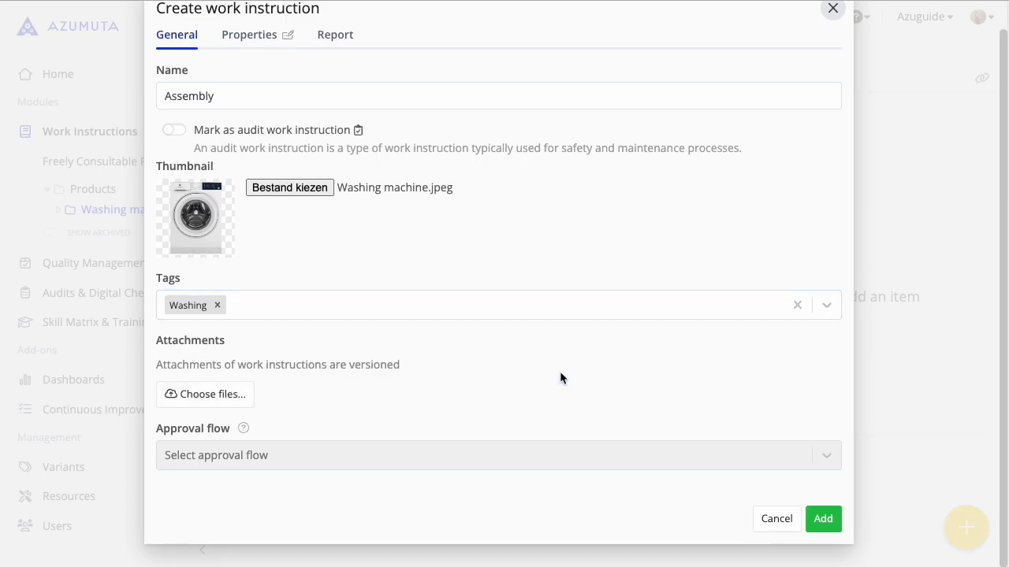
pyautogui.click(821, 521)
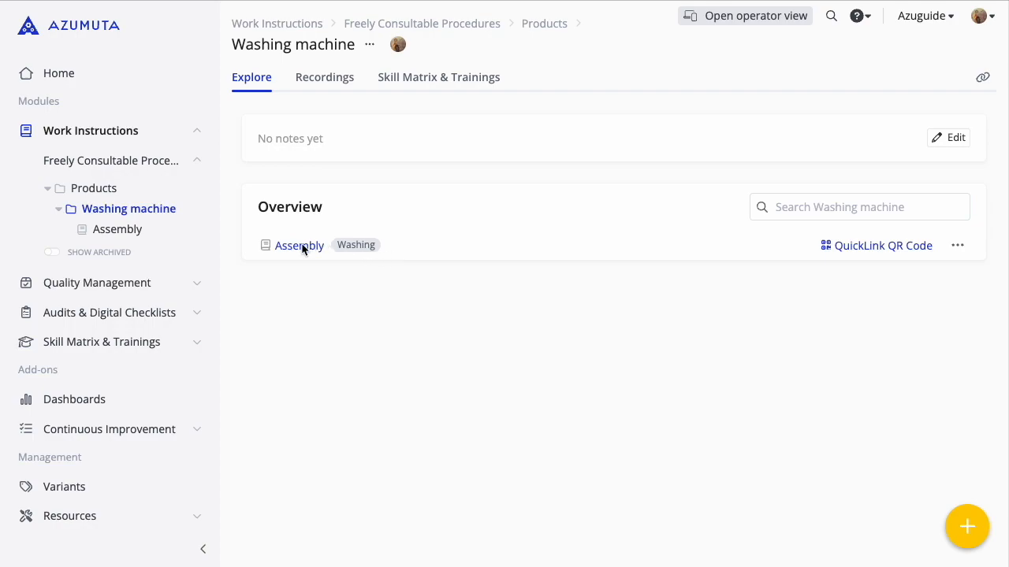
# Create a folder named Audits at the top level of Freely Consultable Procedures
pyautogui.click(116, 160)
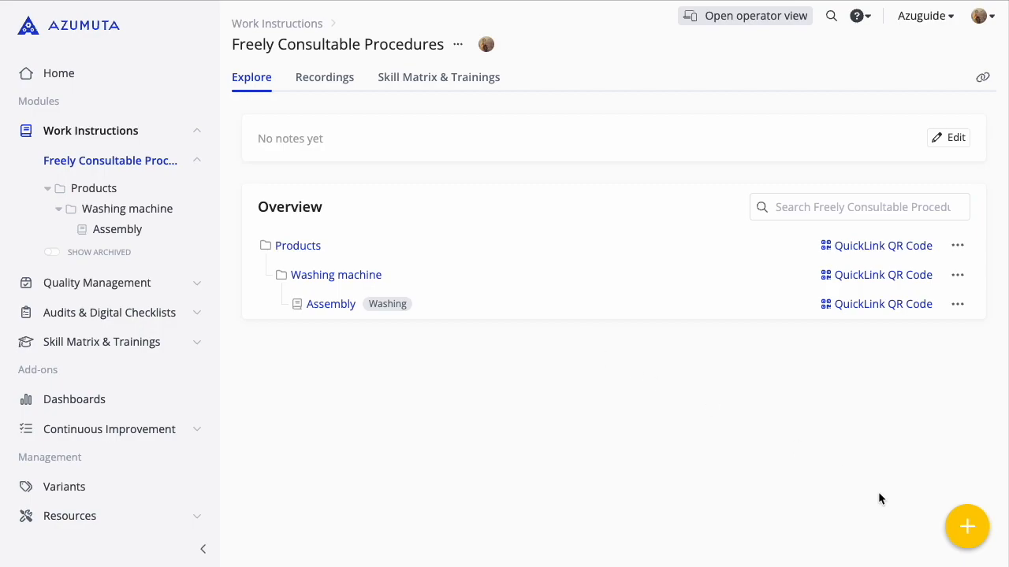
pyautogui.moveTo(967, 528)
pyautogui.click(967, 432)
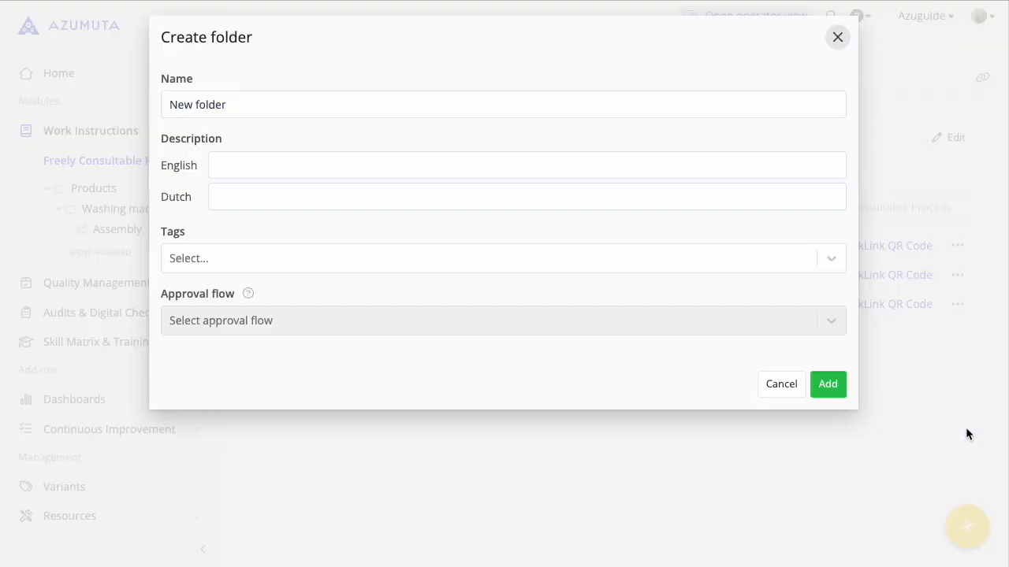
pyautogui.tripleClick(286, 106)
pyautogui.write('Audit')
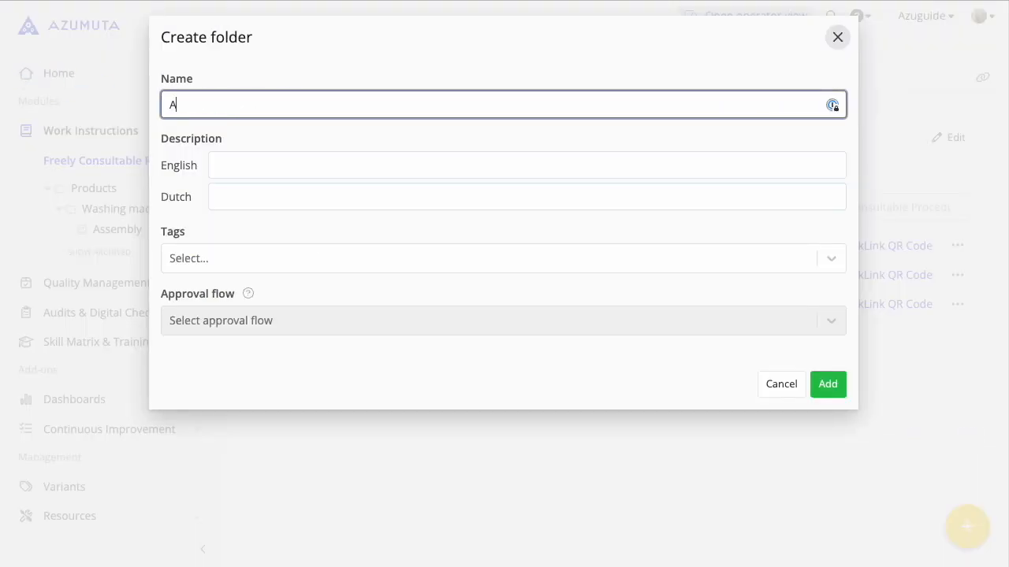
pyautogui.write('s')
pyautogui.click(828, 387)
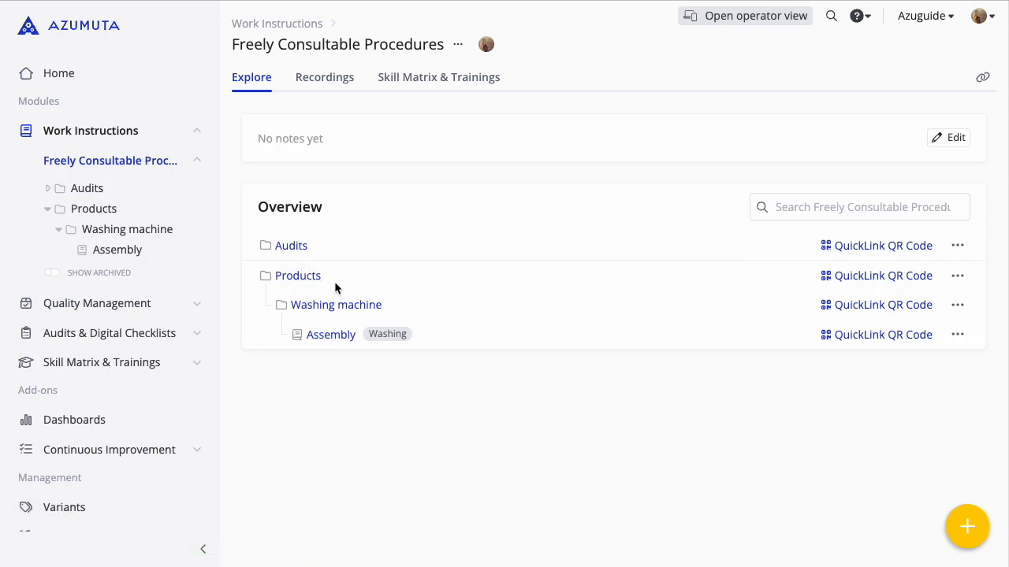
# Open the Assembly work instruction and add the instruction step "Attach motor to machine frame"
pyautogui.click(332, 337)
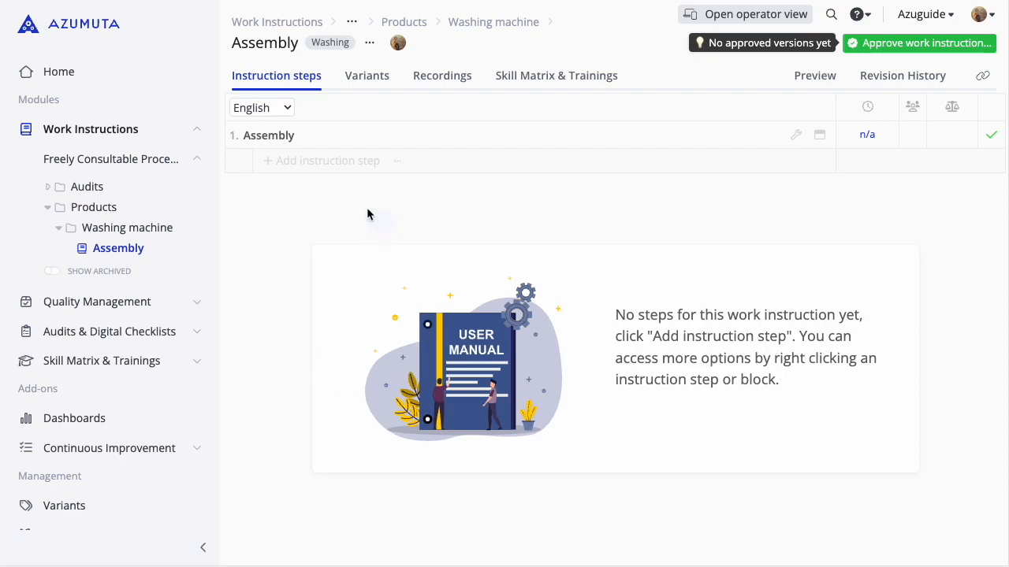
pyautogui.click(327, 162)
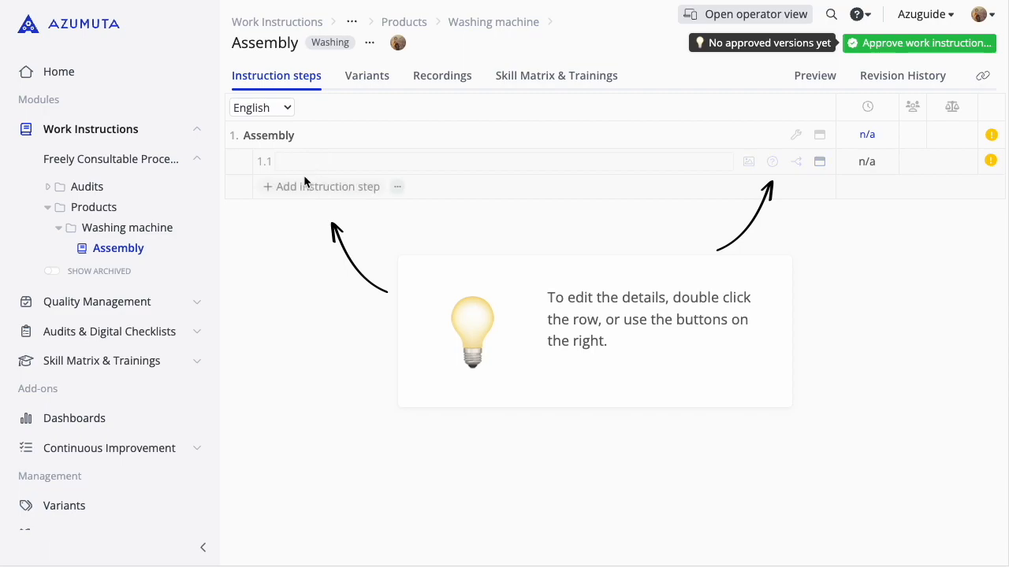
pyautogui.write('Attach ')
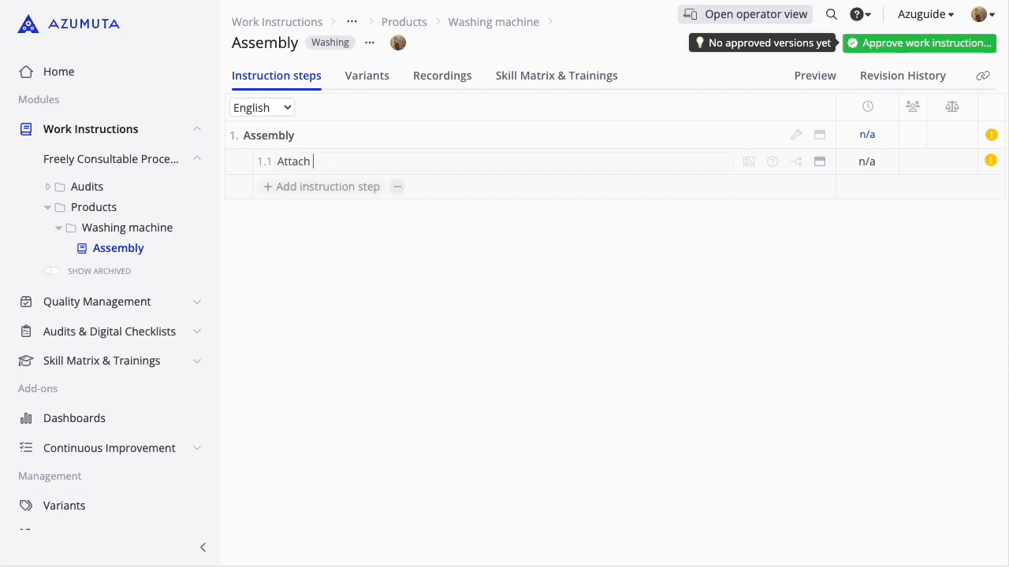
pyautogui.write('motor to machine frame')
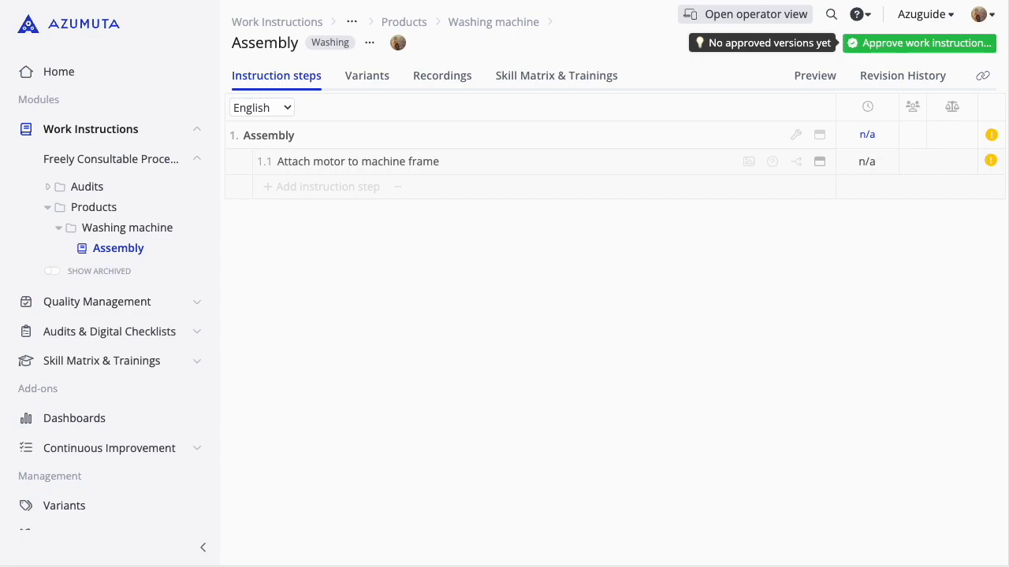
# Examine the general details of step 1.1 and the operator view preview of the Assembly instruction, returning to the instruction steps
pyautogui.click(501, 161)
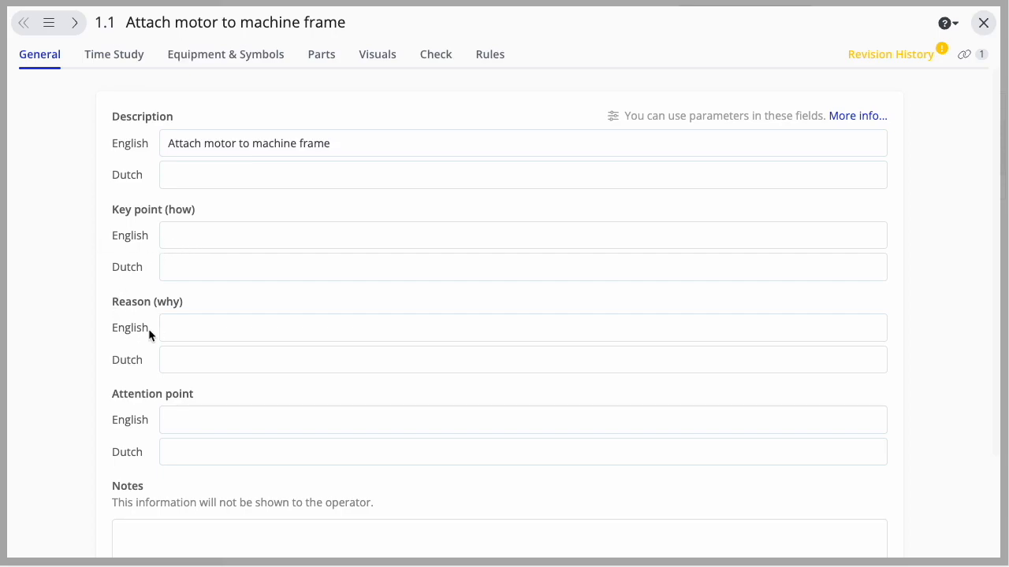
pyautogui.click(181, 236)
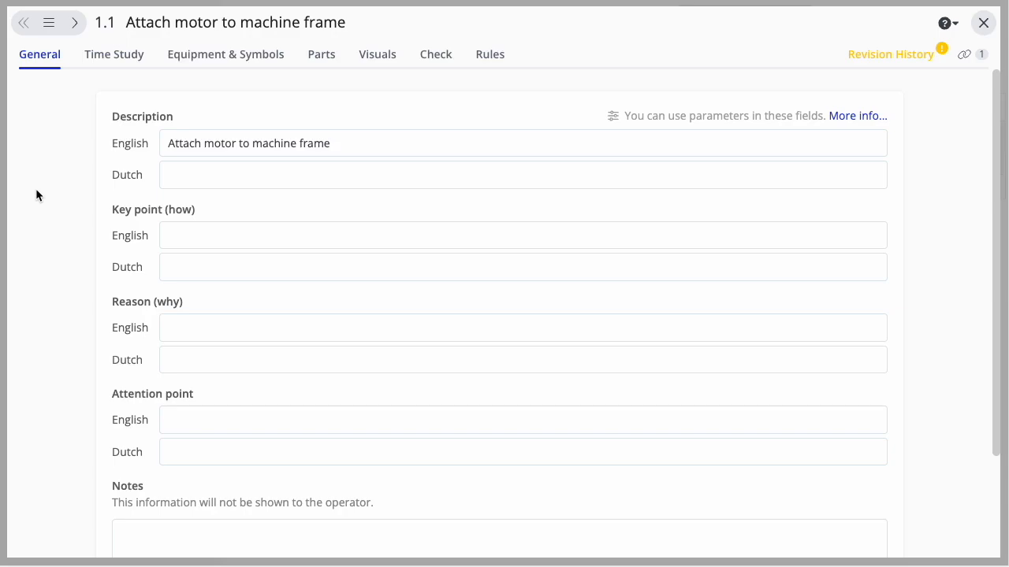
pyautogui.click(982, 24)
pyautogui.click(817, 76)
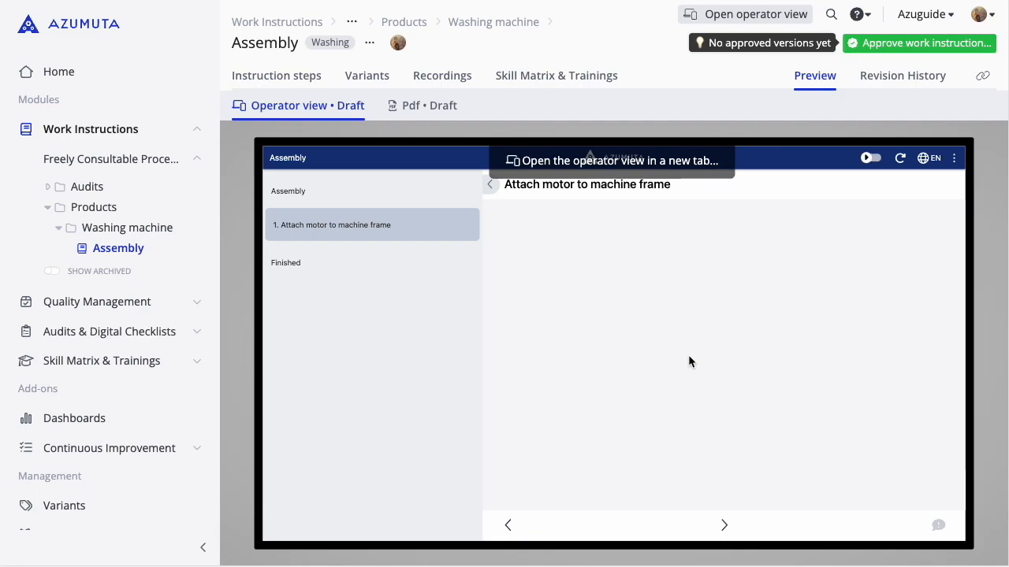
pyautogui.click(303, 83)
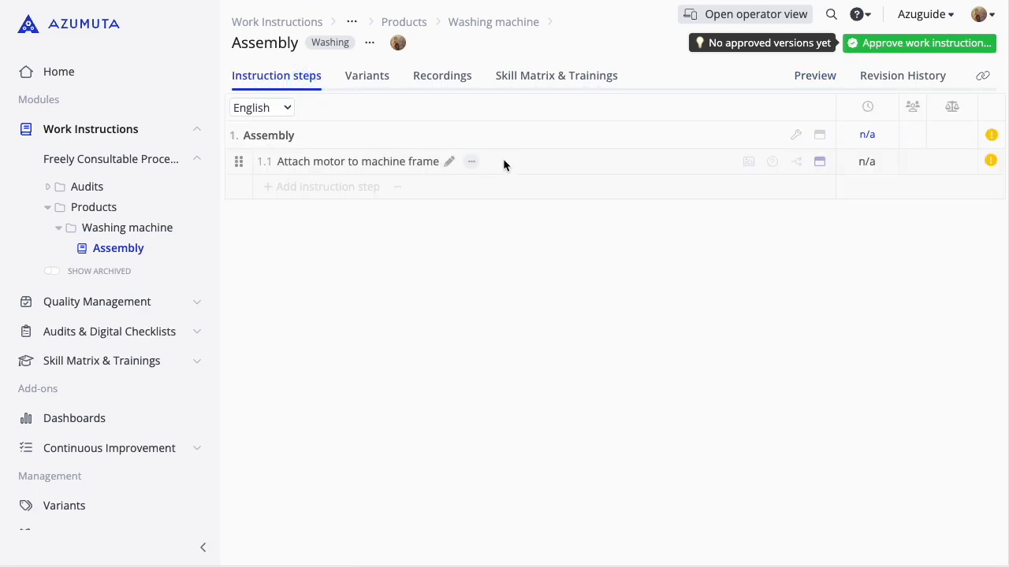
# Fill in step 1.1's English key point "This is how.", reason "This is why." and attention point "Watch out.", and check the operator view preview
pyautogui.click(503, 161)
pyautogui.click(194, 230)
pyautogui.write('This h')
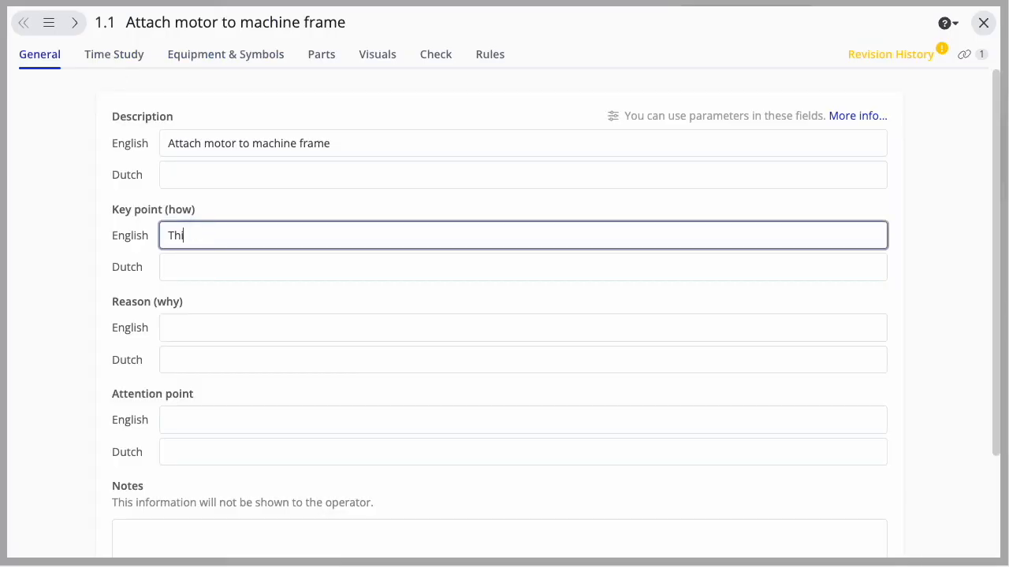
pyautogui.press('BackSpace')
pyautogui.write('is how.')
pyautogui.press('Tab')
pyautogui.press('Tab')
pyautogui.write('This is why.')
pyautogui.press('Tab')
pyautogui.press('Tab')
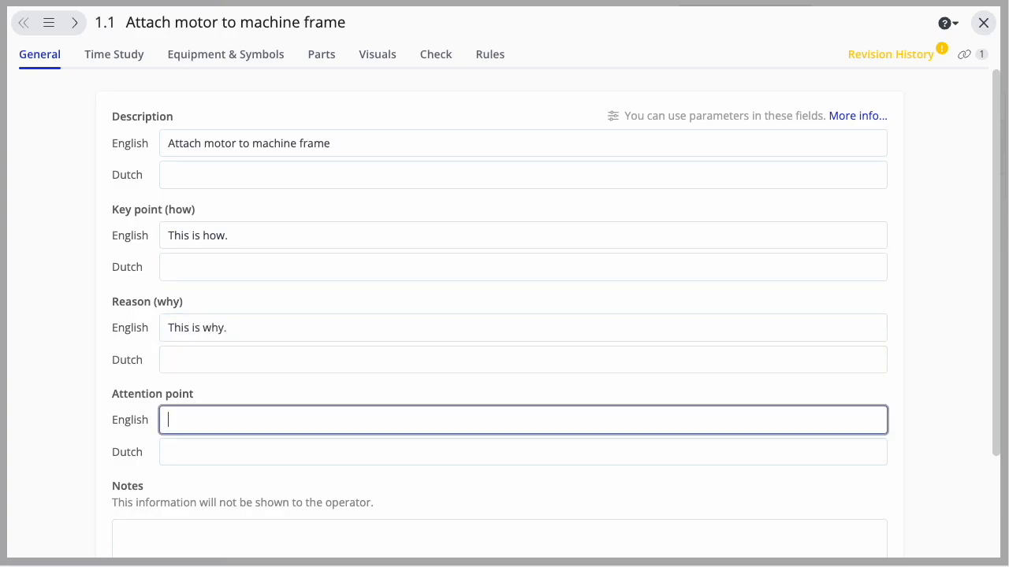
pyautogui.write('Watch out.')
pyautogui.click(984, 23)
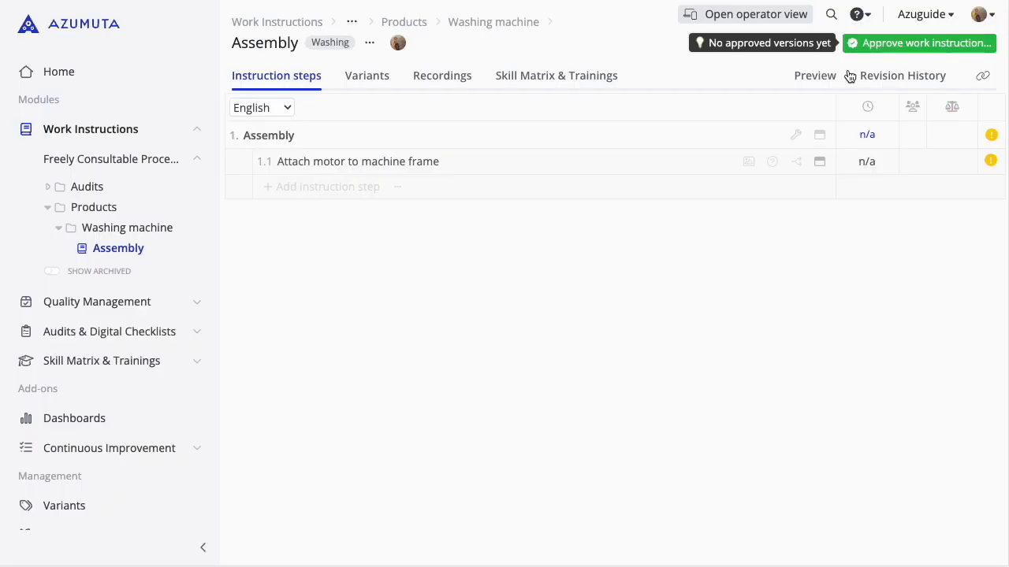
pyautogui.click(820, 77)
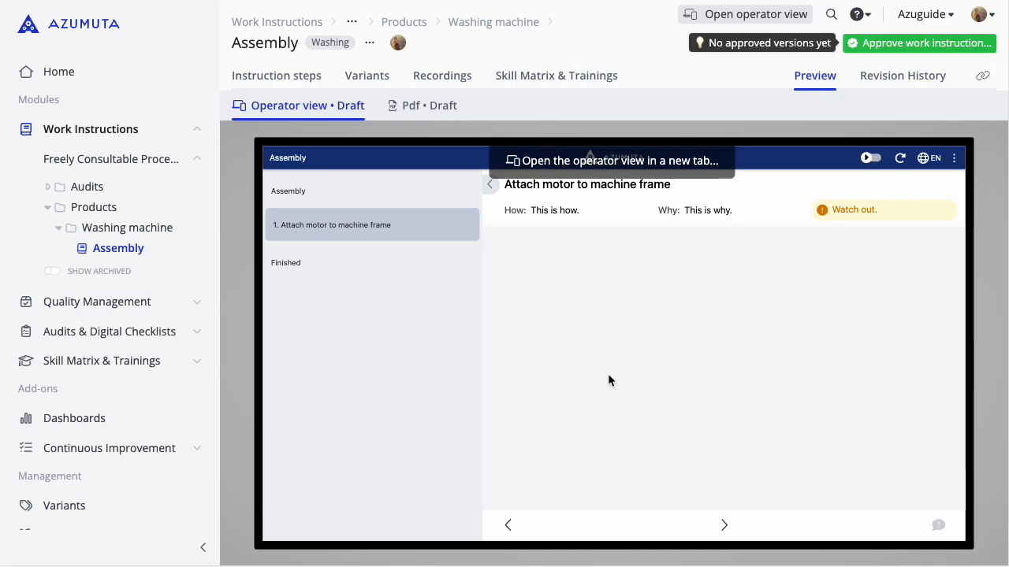
pyautogui.click(306, 77)
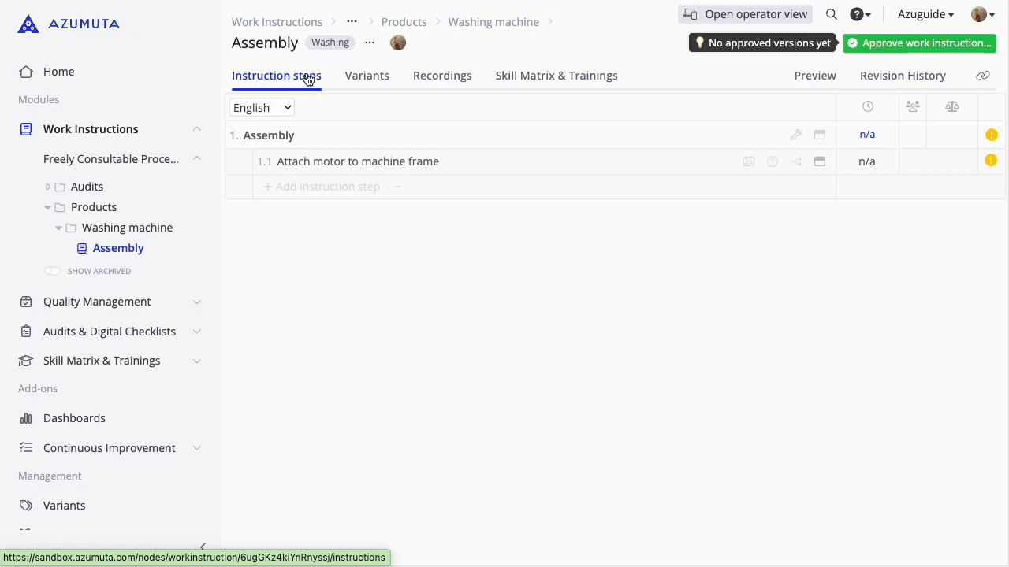
# Clear the English key point and reason of step 1.1, and check the operator view preview again
pyautogui.click(538, 162)
pyautogui.tripleClick(279, 234)
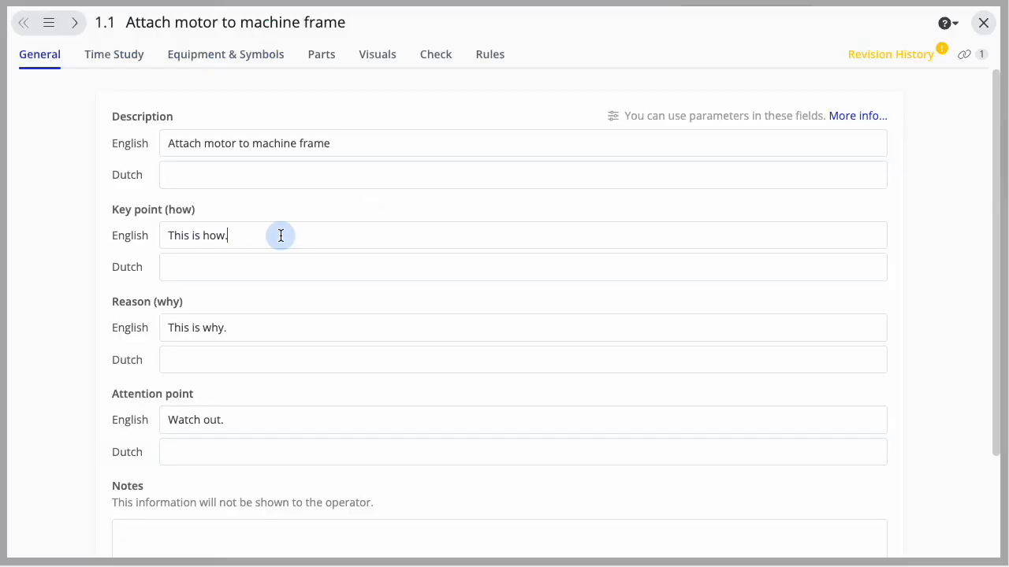
pyautogui.press('BackSpace')
pyautogui.tripleClick(241, 334)
pyautogui.press('BackSpace')
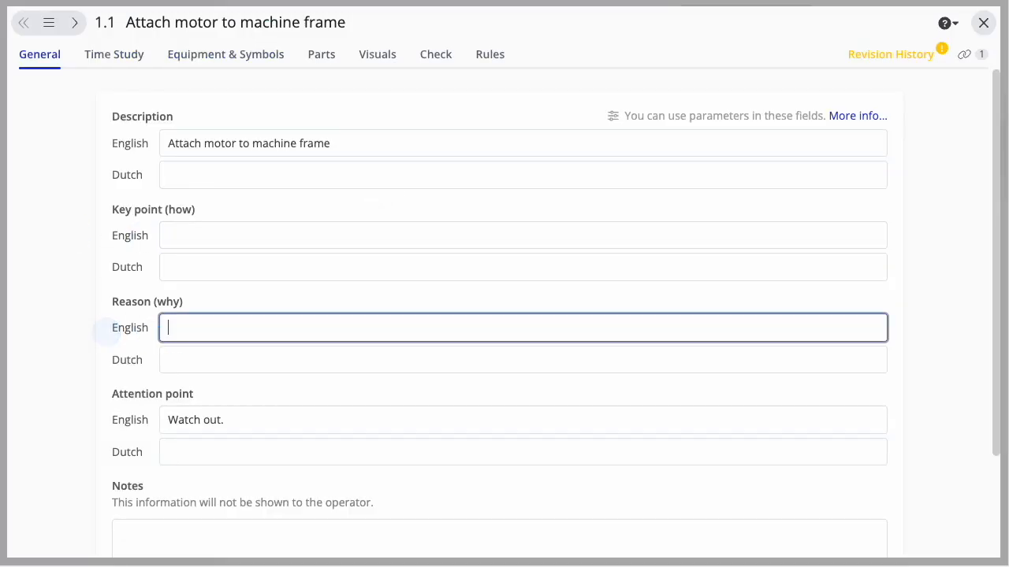
pyautogui.click(983, 24)
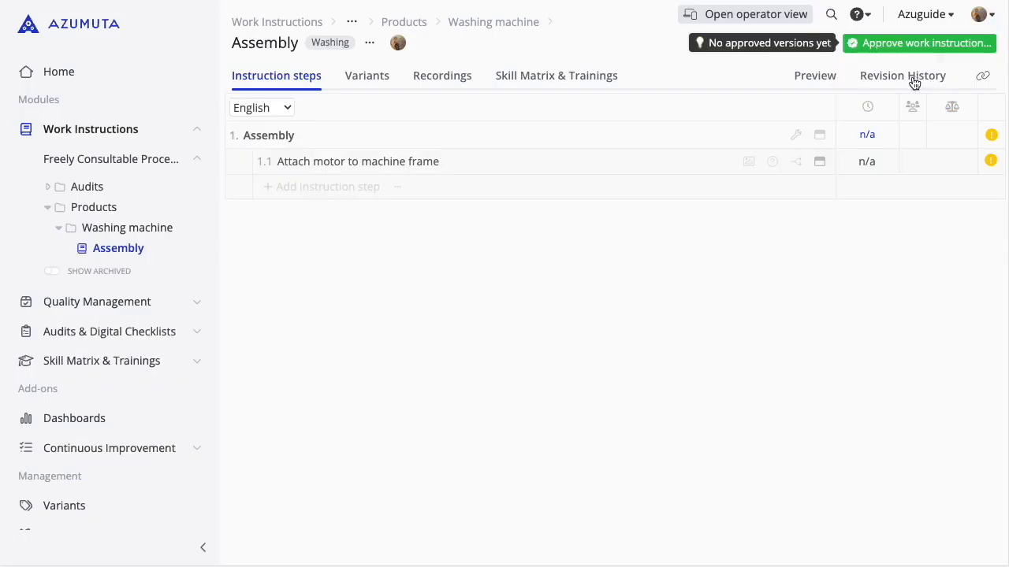
pyautogui.click(814, 76)
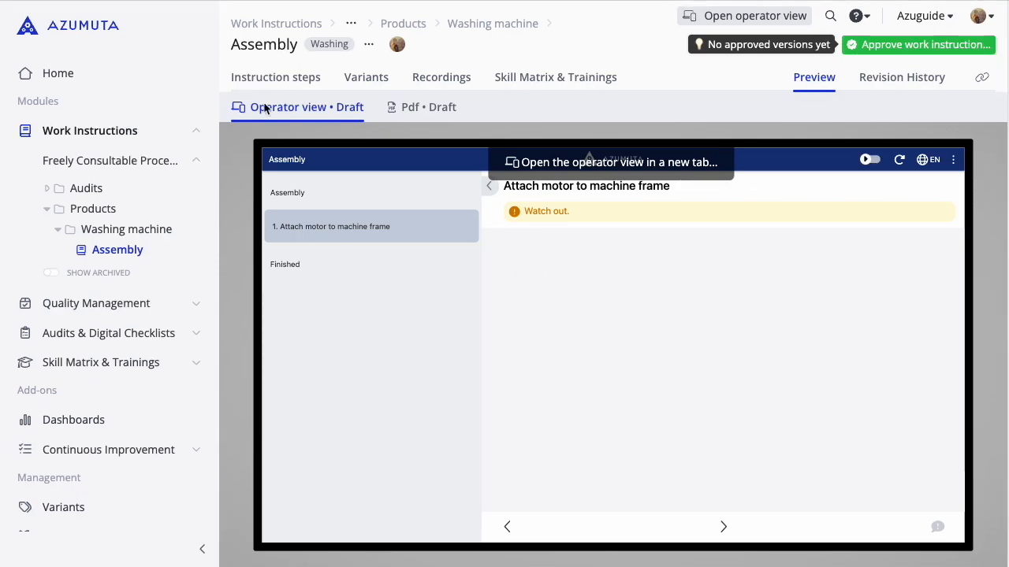
pyautogui.click(275, 82)
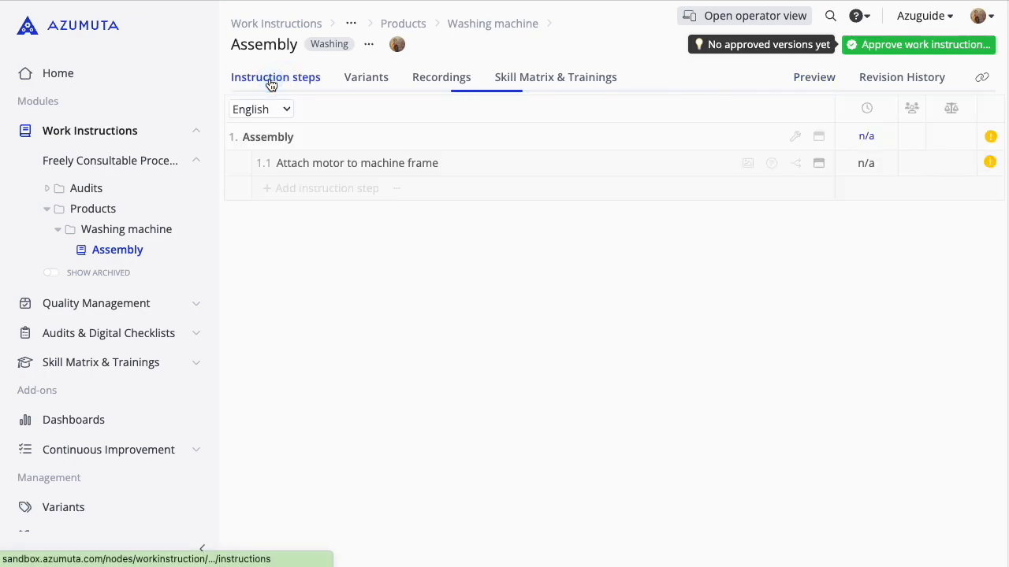
# Review the general, time study, and equipment and symbols details of step 1.1, and go to the equipment management list in Resources
pyautogui.click(519, 169)
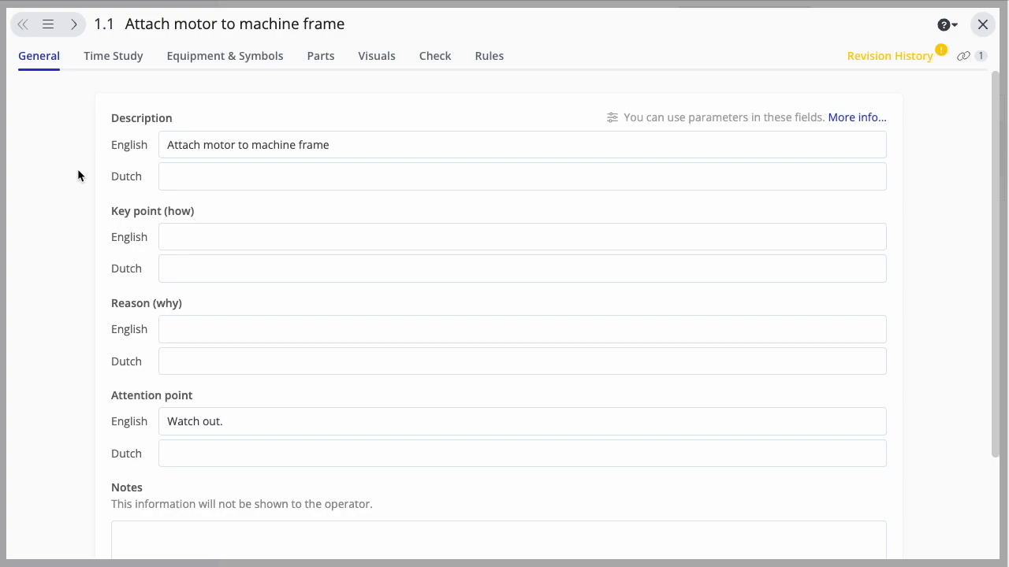
pyautogui.click(113, 59)
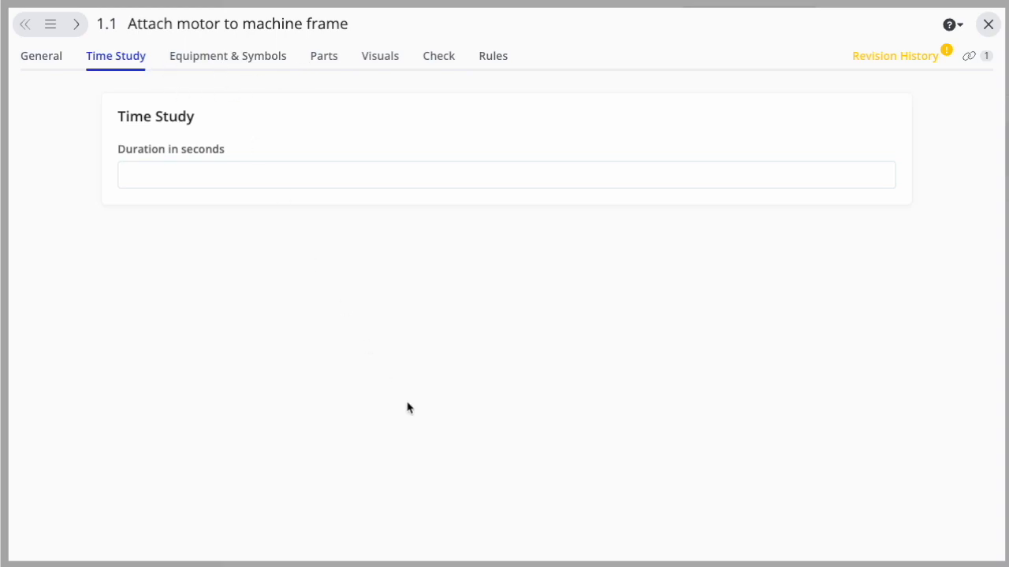
pyautogui.click(225, 60)
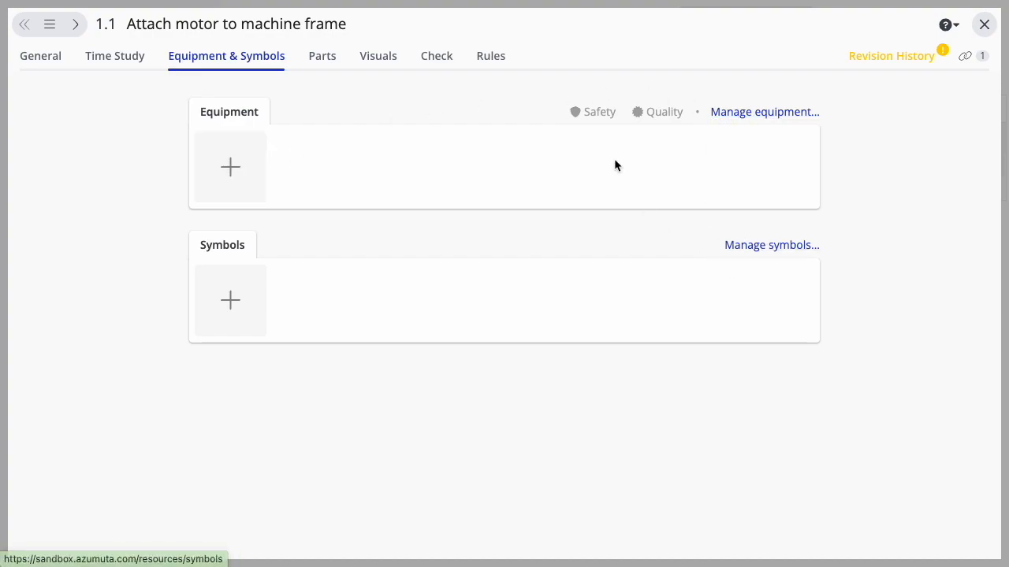
pyautogui.click(748, 115)
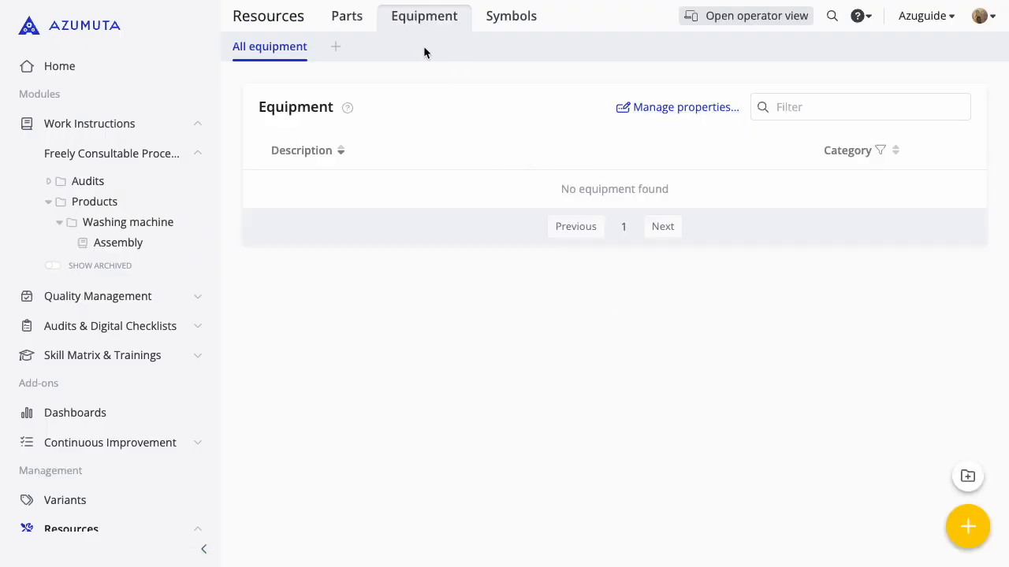
pyautogui.scroll(-2, 126, 452)
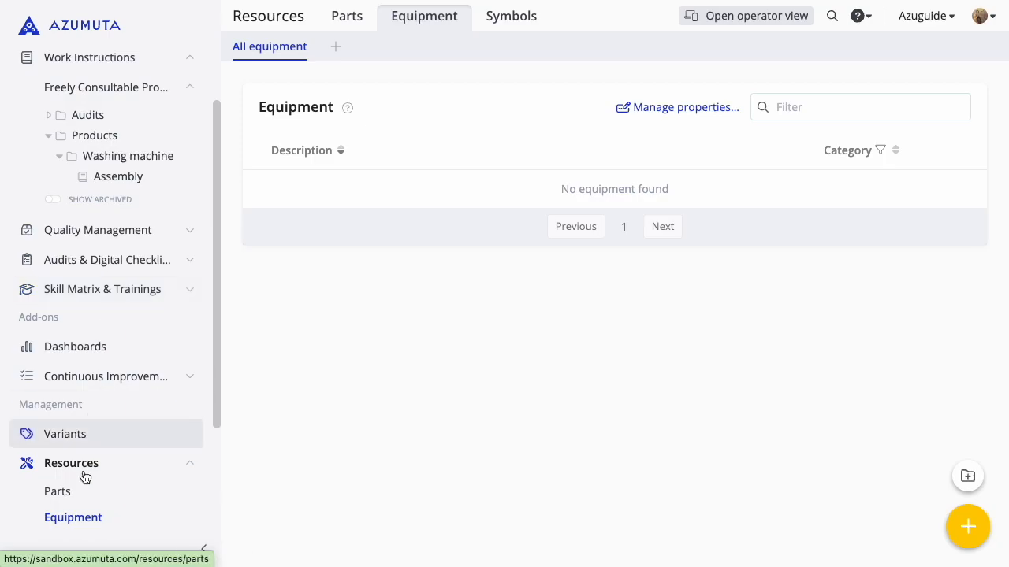
pyautogui.scroll(-2, 85, 492)
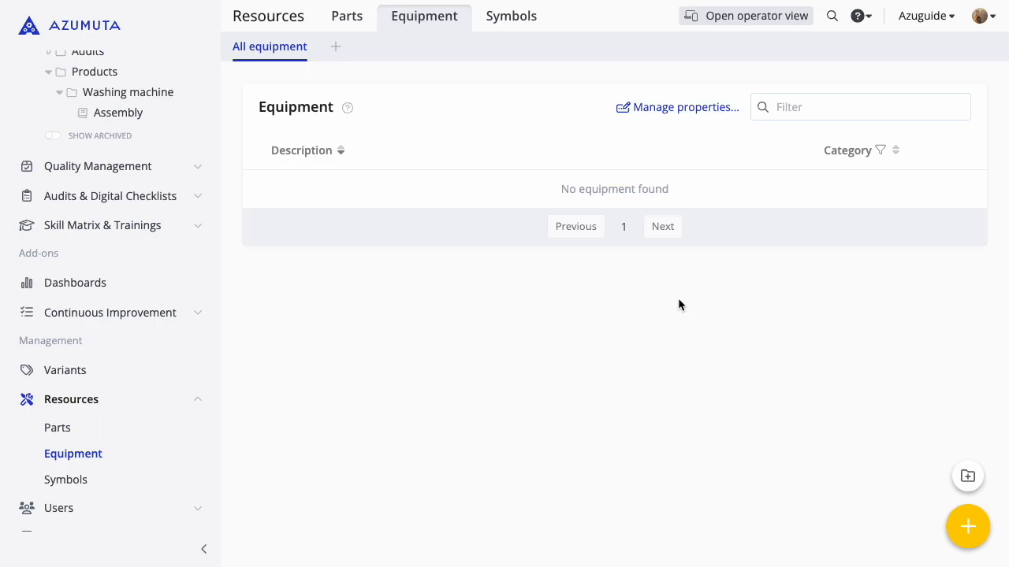
# Add the SCANNER NORMAL equipment from the catalog to the equipment list
pyautogui.click(968, 478)
pyautogui.scroll(-1, 660, 342)
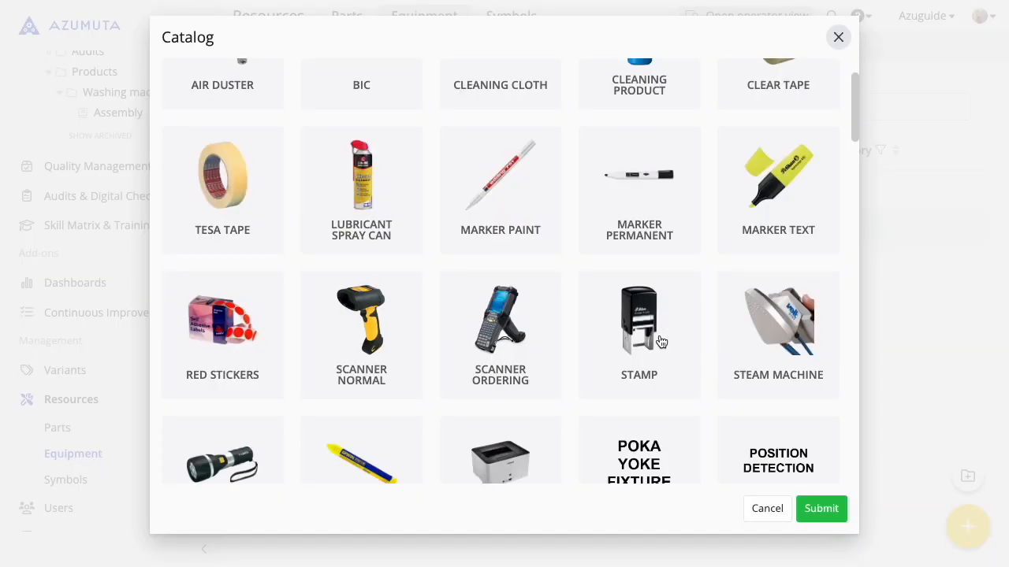
pyautogui.scroll(-2, 437, 315)
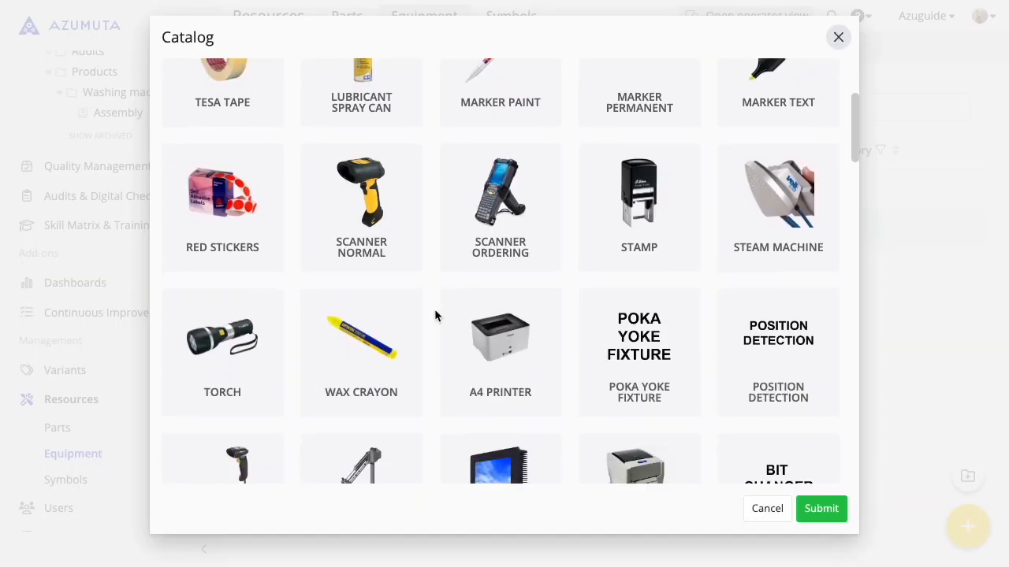
pyautogui.scroll(-2, 435, 313)
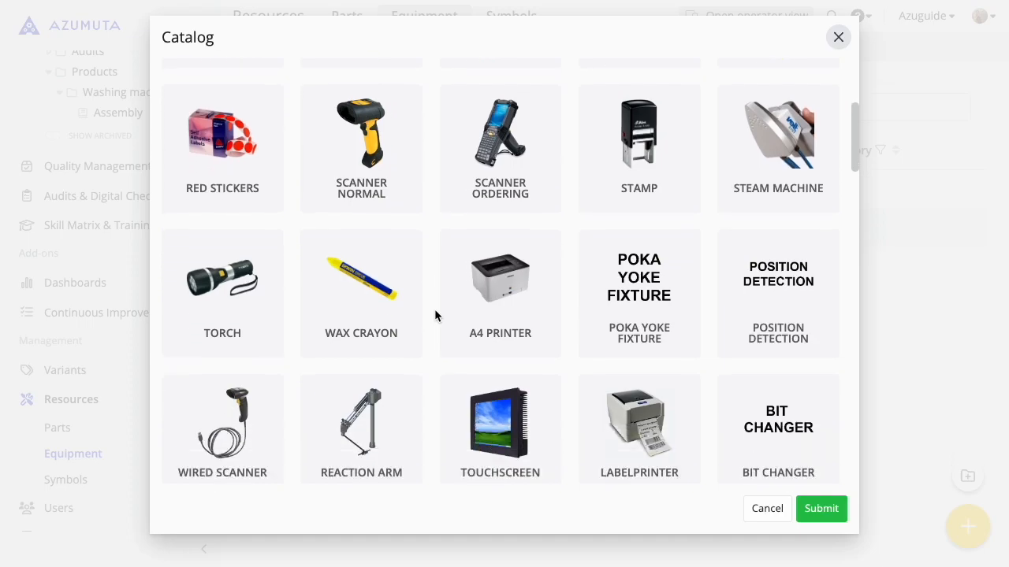
pyautogui.scroll(3, 435, 314)
pyautogui.scroll(1, 434, 308)
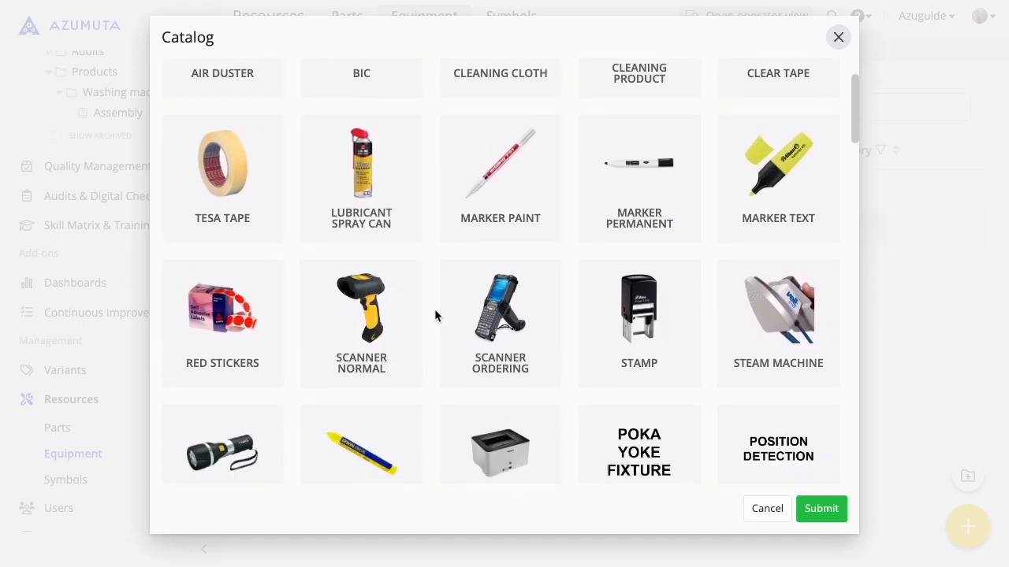
pyautogui.scroll(-8, 434, 309)
pyautogui.scroll(8, 434, 309)
pyautogui.click(367, 307)
pyautogui.click(822, 509)
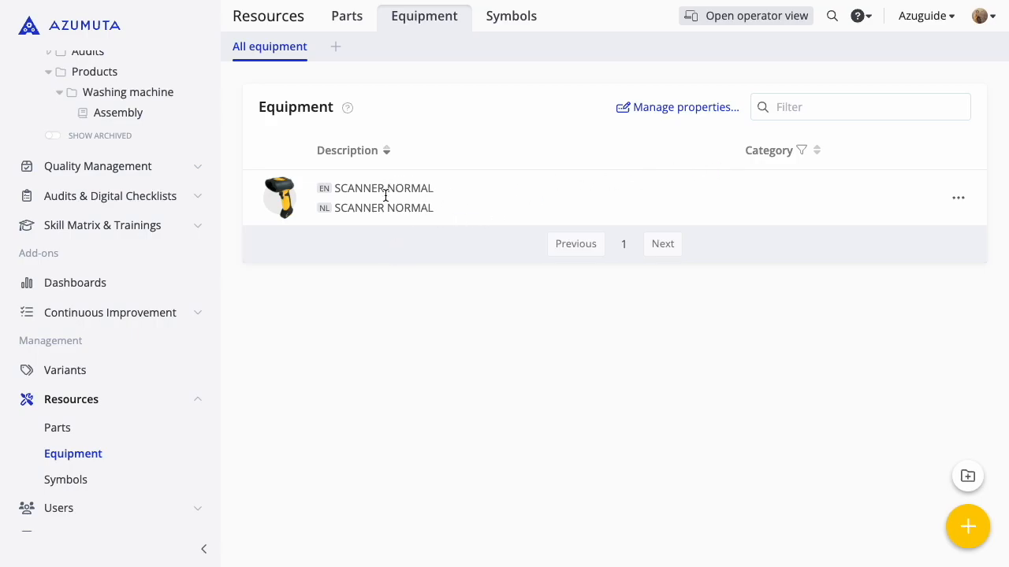
# Examine the editable category, image, description, tag and attachment fields of the SCANNER NORMAL equipment, and save it as is
pyautogui.click(960, 199)
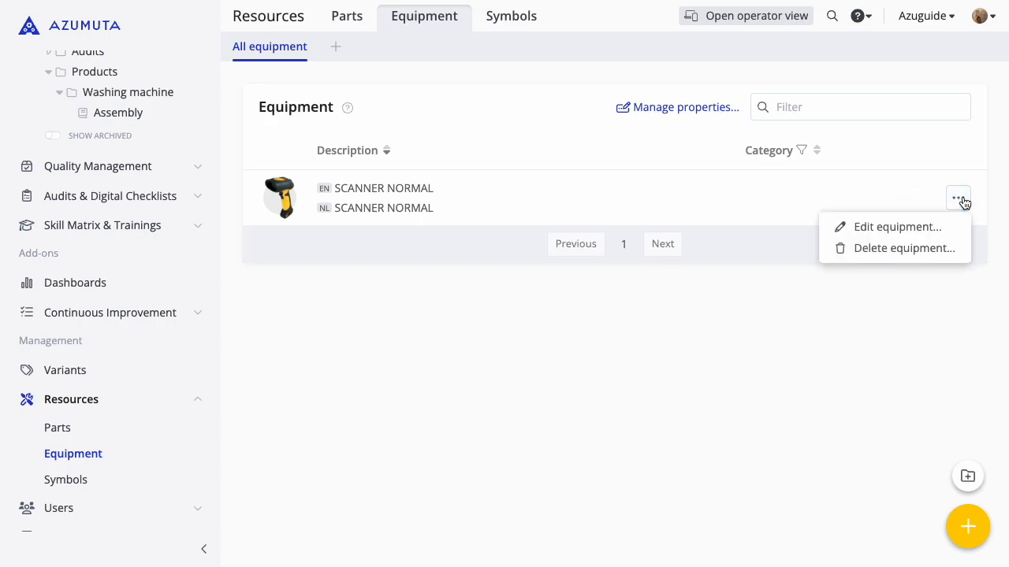
pyautogui.click(914, 226)
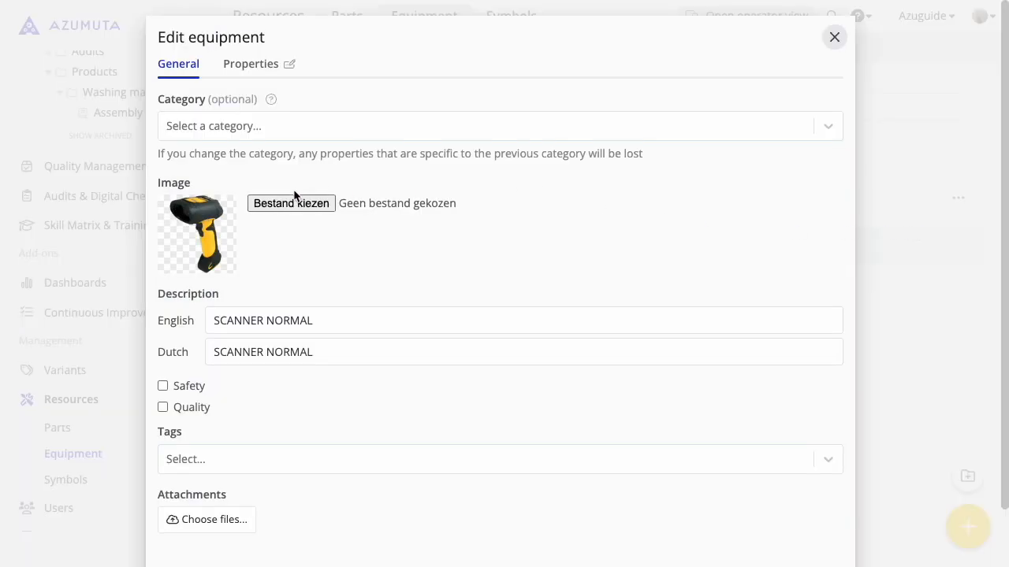
pyautogui.scroll(-1, 283, 290)
pyautogui.scroll(1, 285, 219)
pyautogui.scroll(-2, 253, 248)
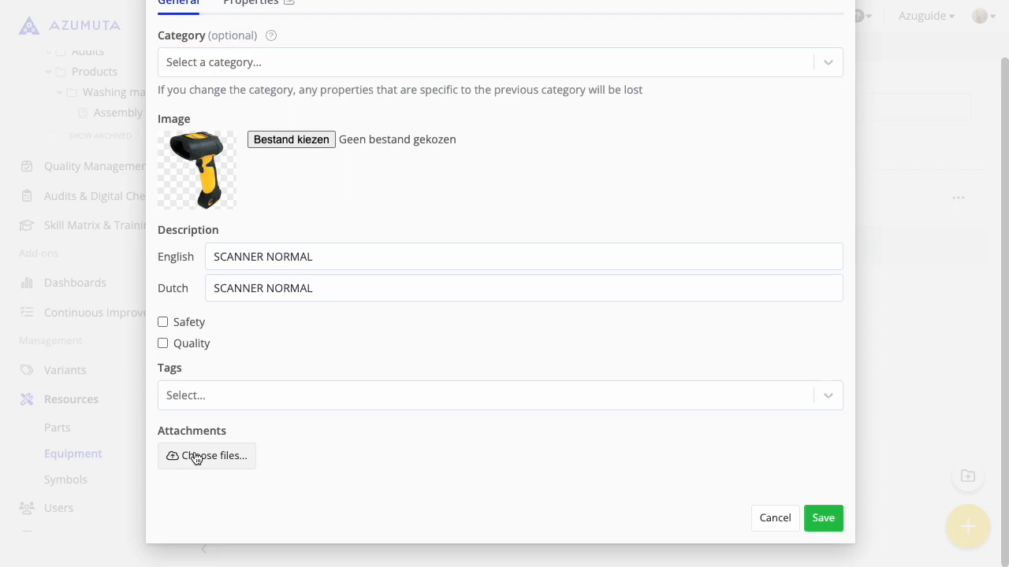
pyautogui.scroll(2, 387, 218)
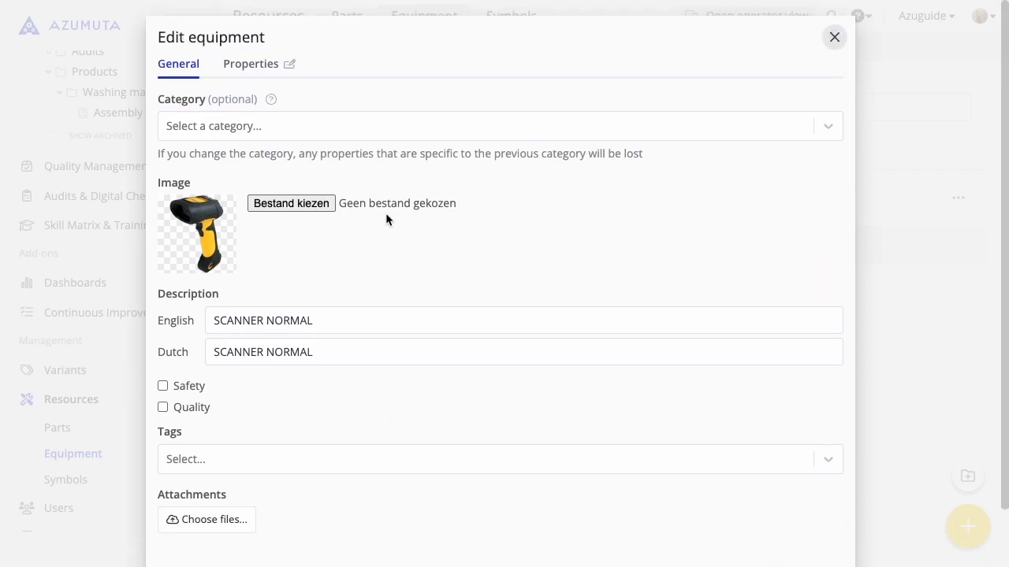
pyautogui.scroll(-2, 828, 448)
pyautogui.click(824, 516)
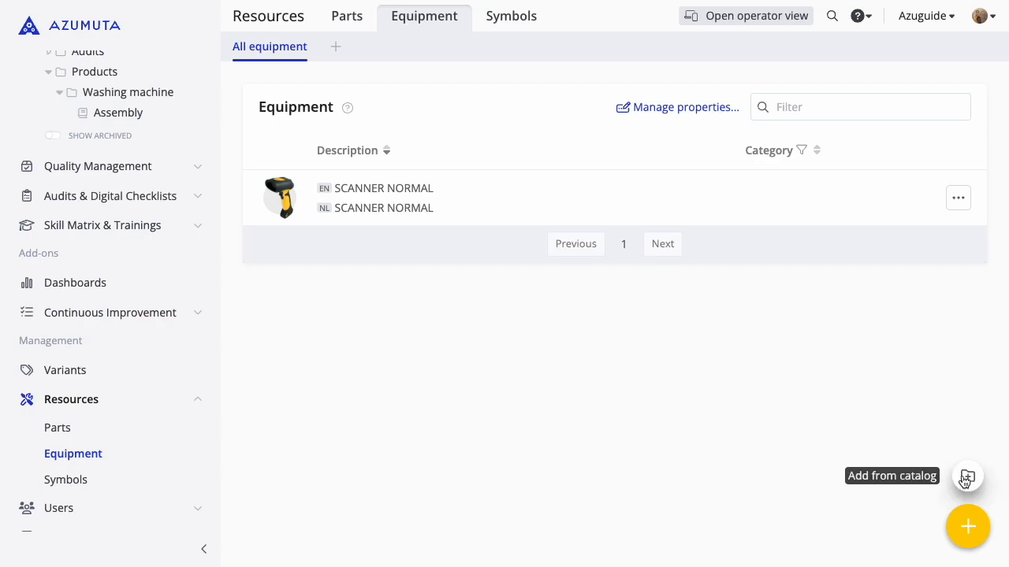
# Start a new equipment item with the image Screwdriver.jpeg, the English description "Screwdriver" and the Dutch description "Schroevendriver"
pyautogui.click(967, 528)
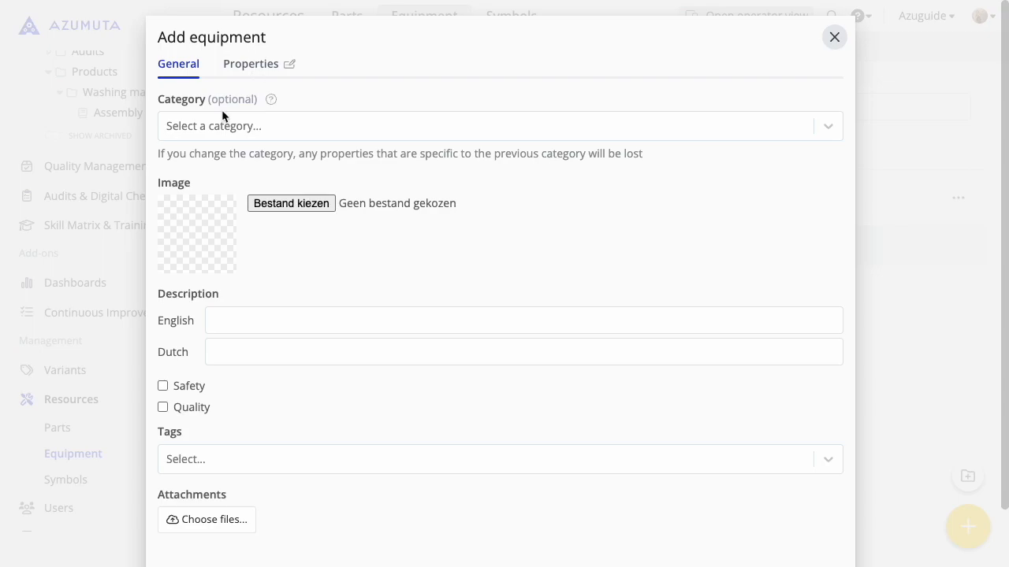
pyautogui.scroll(-1, 214, 155)
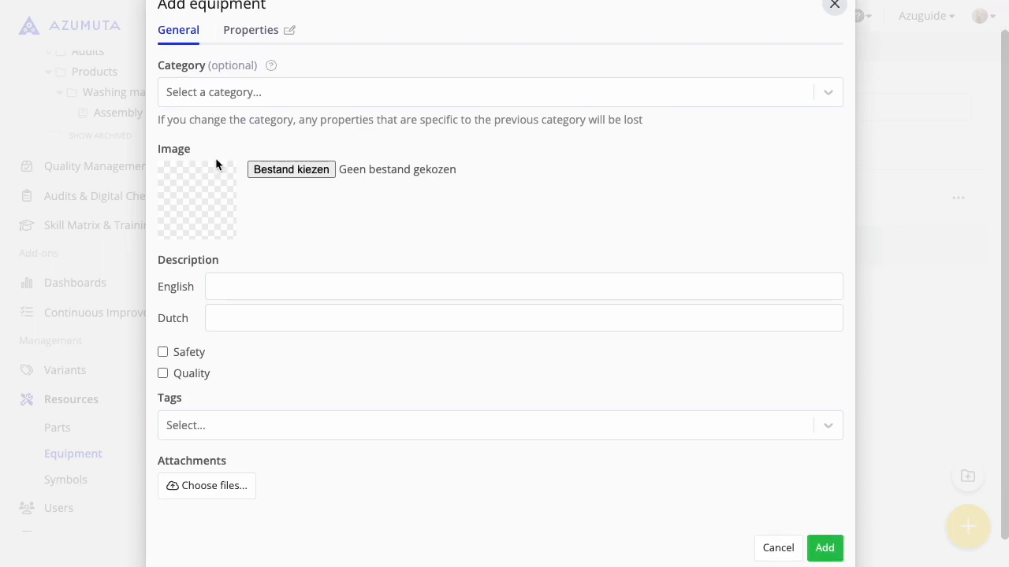
pyautogui.click(288, 167)
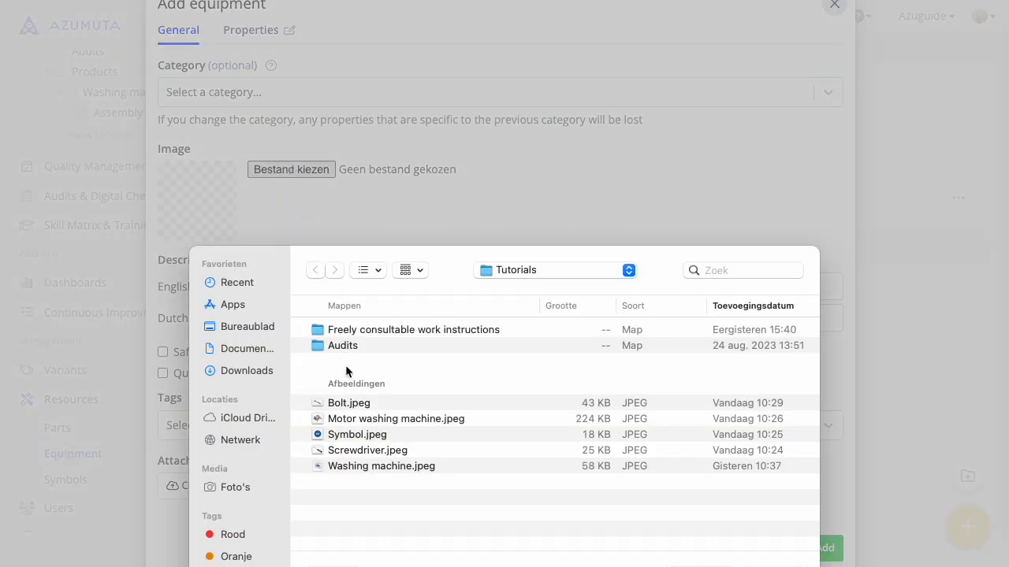
pyautogui.click(389, 451)
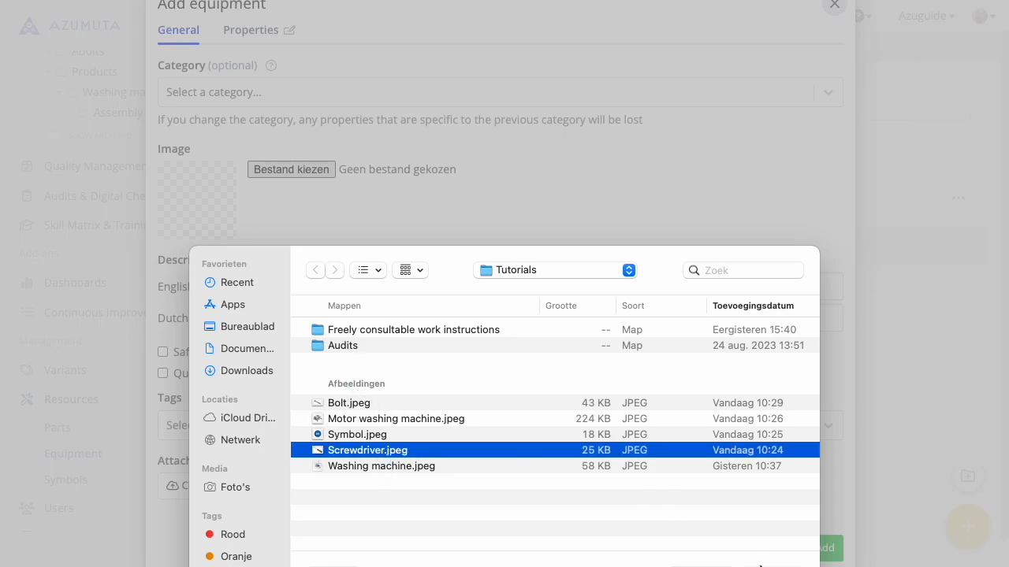
pyautogui.click(763, 564)
pyautogui.click(238, 286)
pyautogui.write('Screwdriver')
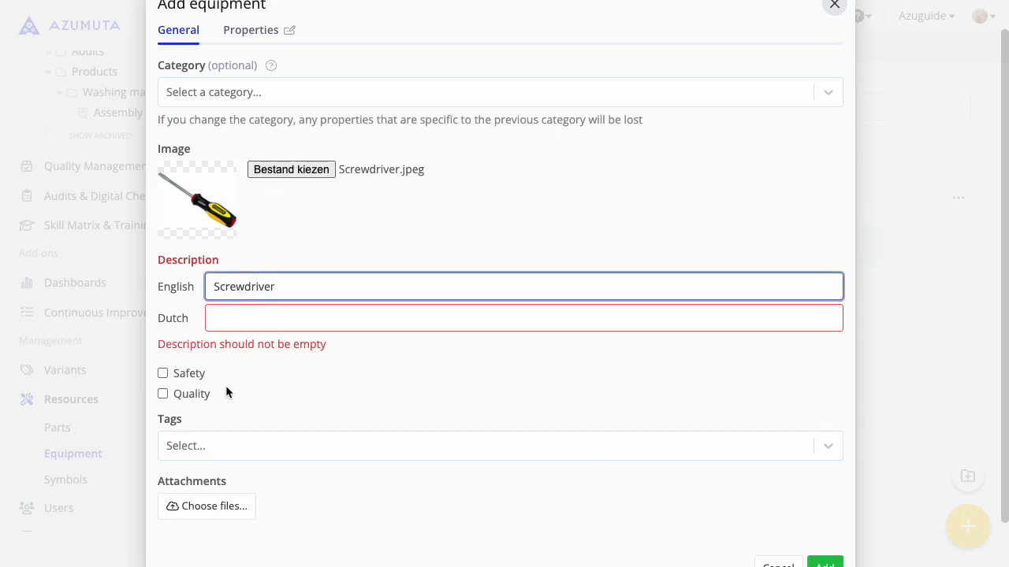
pyautogui.click(252, 320)
pyautogui.write('Schroevendriver')
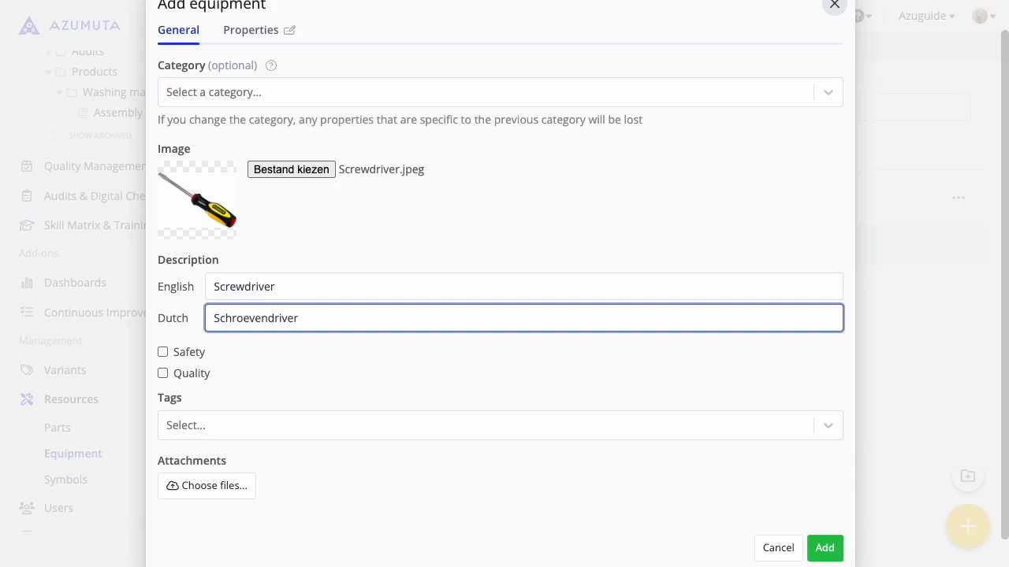
# Create the tag "Small tools" and assign it to the new screwdriver equipment
pyautogui.click(217, 430)
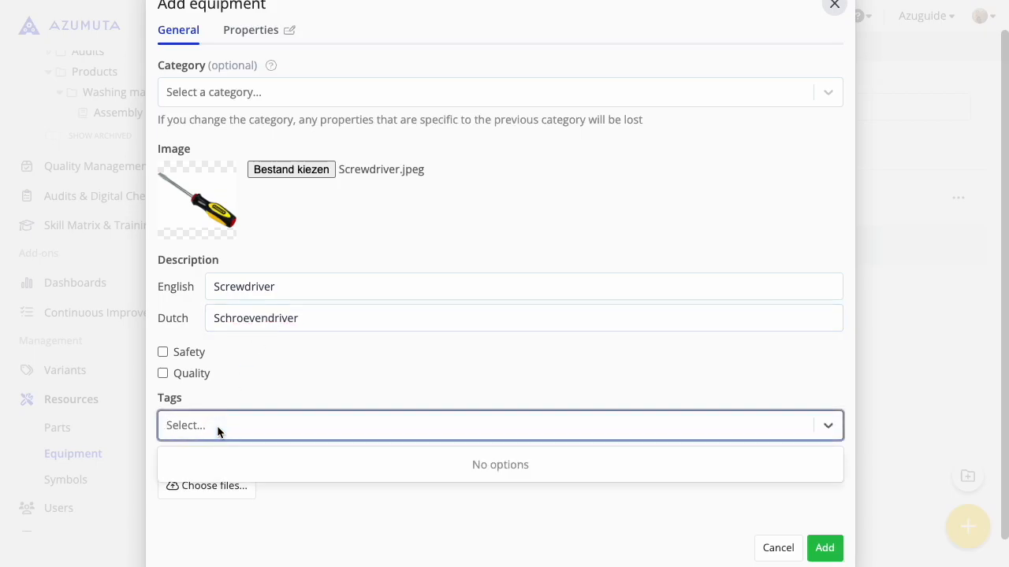
pyautogui.write('Small tools')
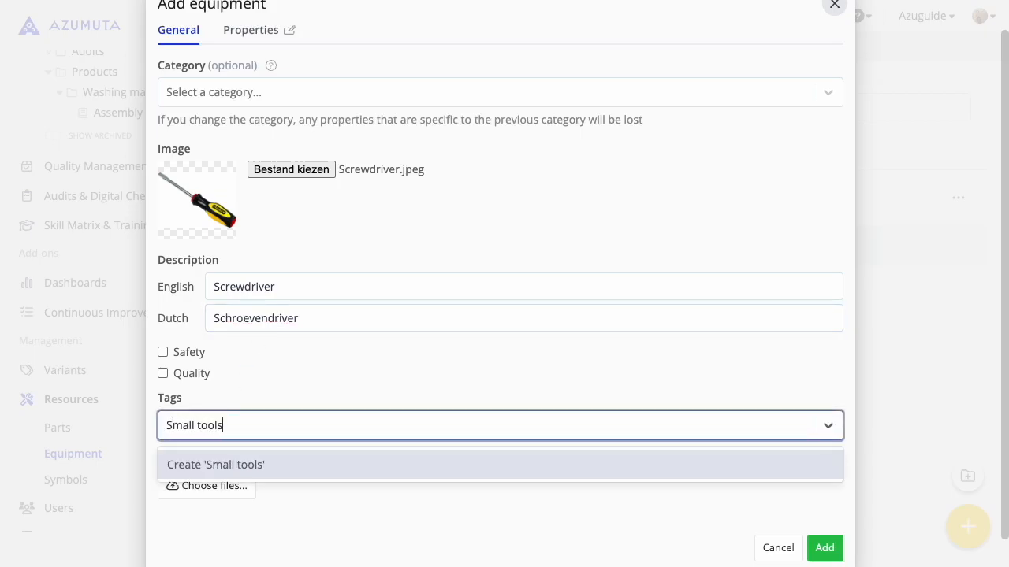
pyautogui.click(222, 465)
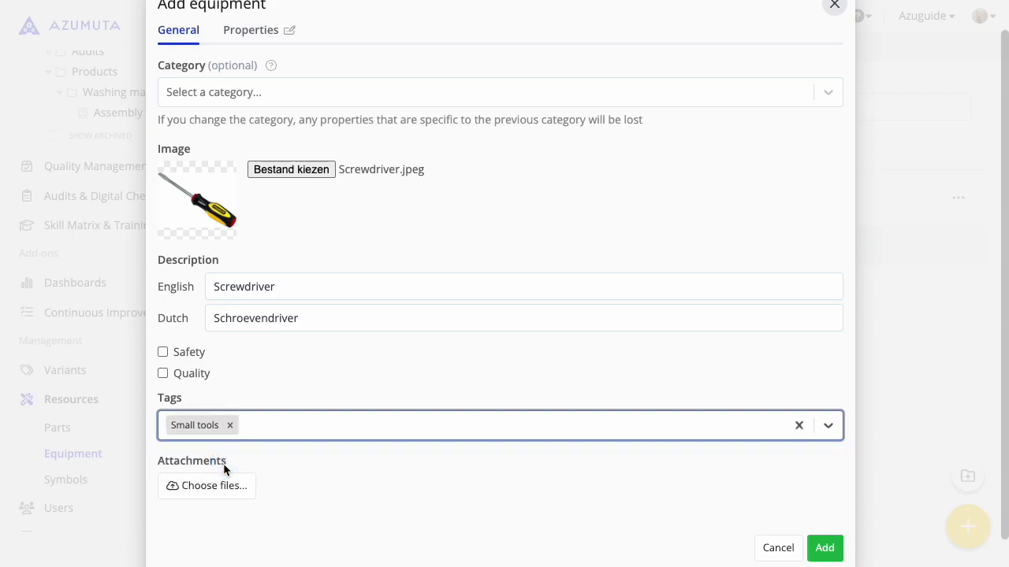
# Mark the screwdriver equipment as both Safety and Quality, and add it to the equipment list
pyautogui.scroll(-1, 264, 473)
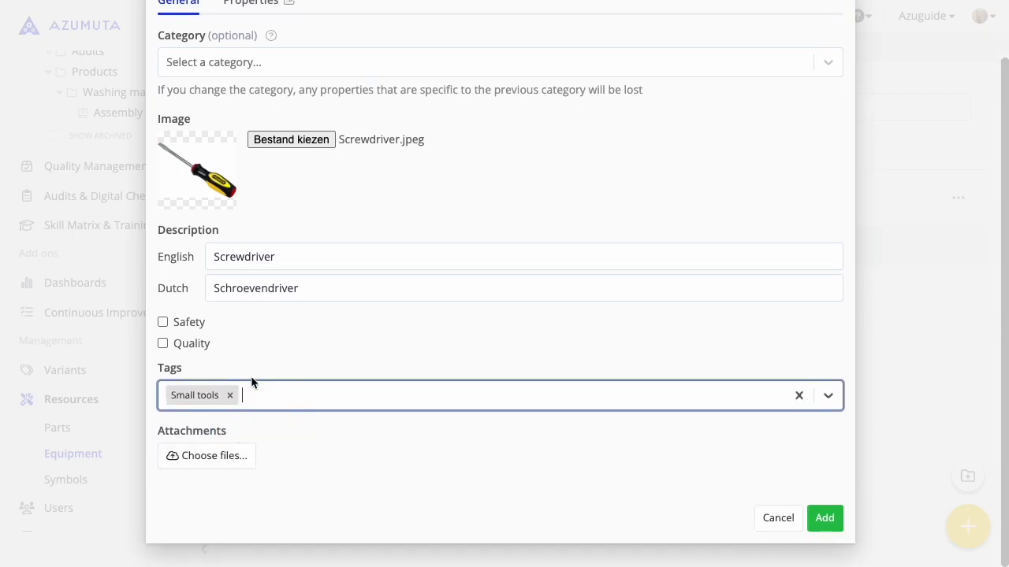
pyautogui.click(164, 322)
pyautogui.click(164, 344)
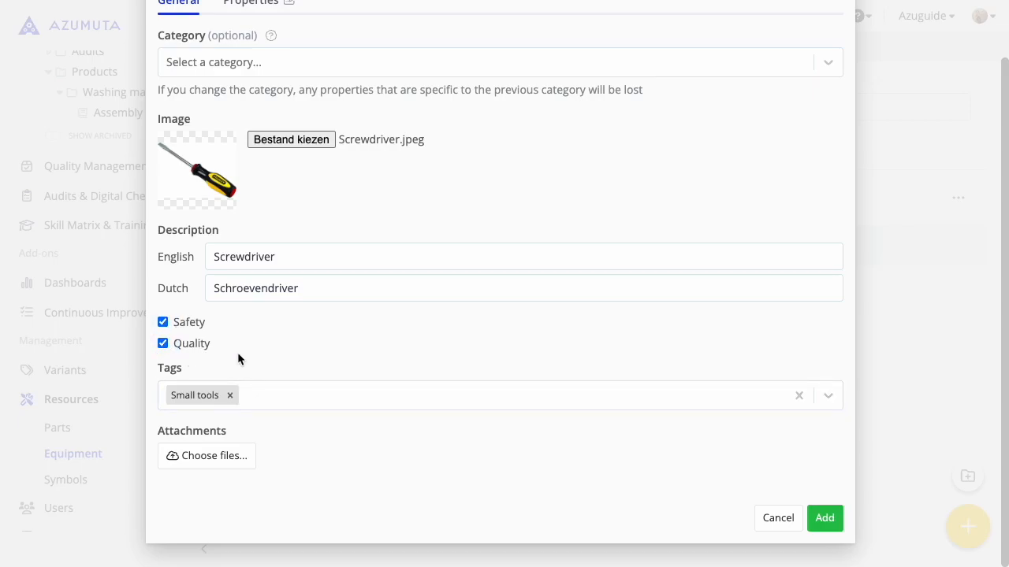
pyautogui.click(826, 519)
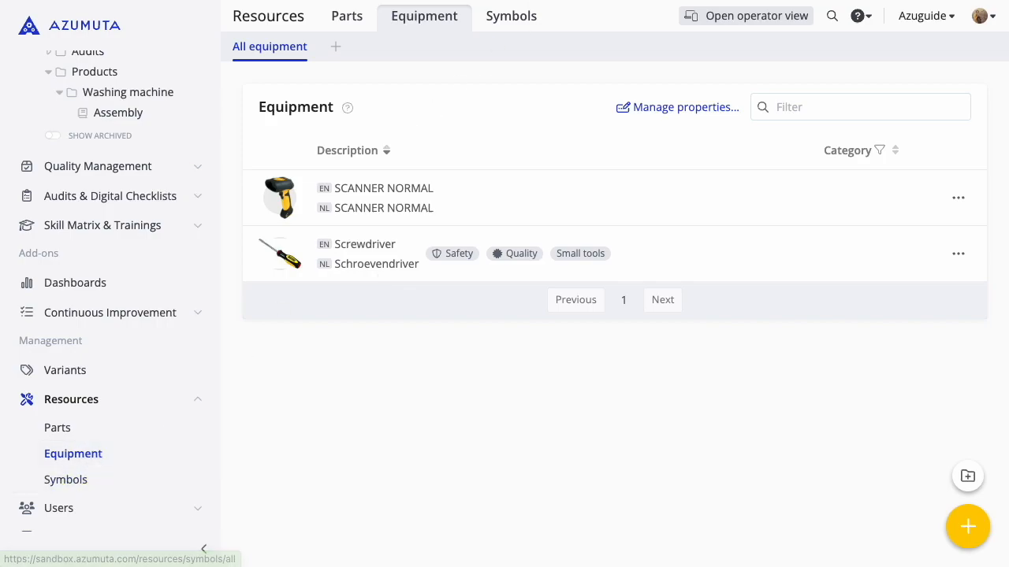
# Add the Verplaatsing symbol from the catalog to the symbols list in Resources
pyautogui.click(503, 26)
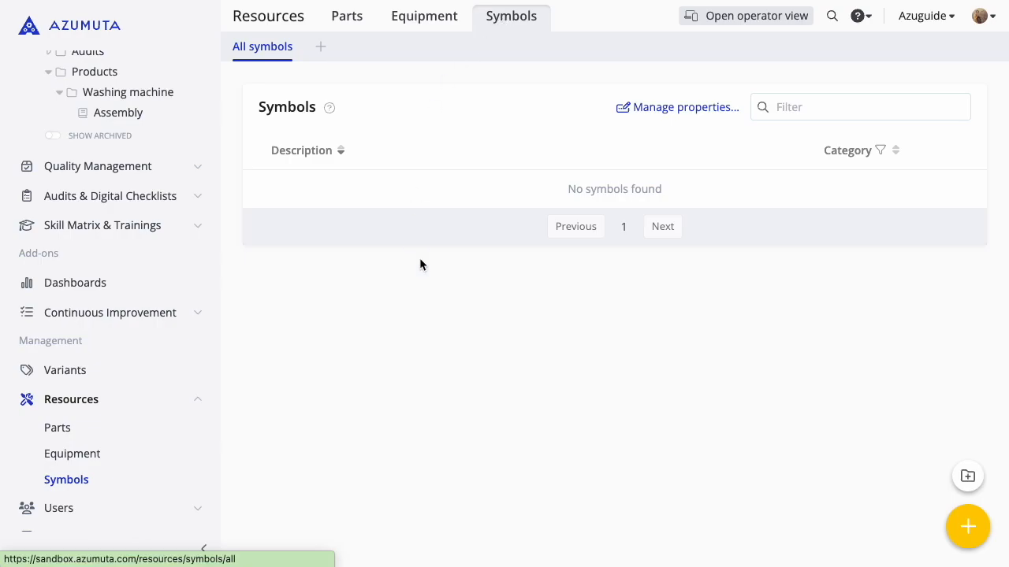
pyautogui.click(967, 477)
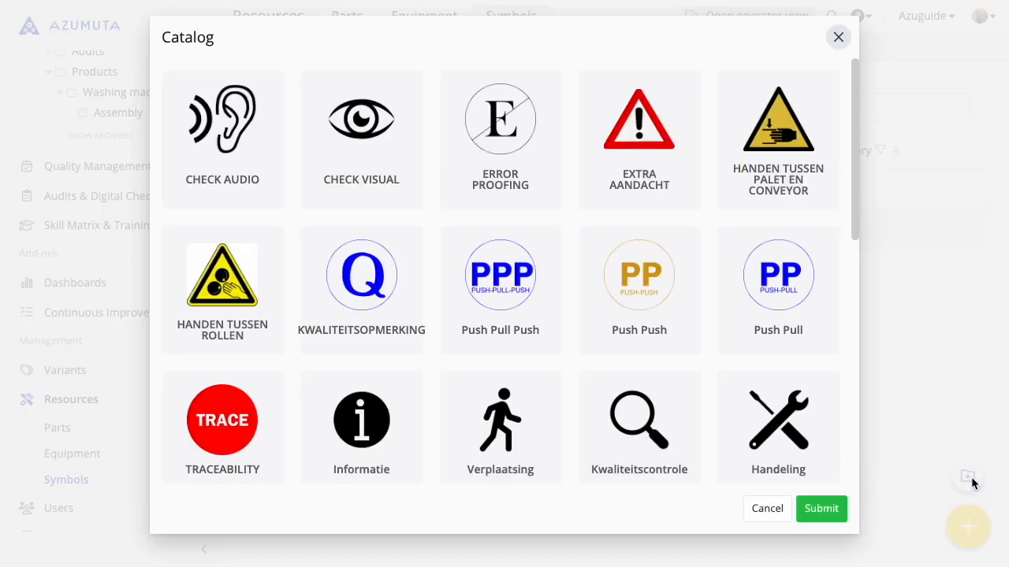
pyautogui.scroll(-7, 567, 255)
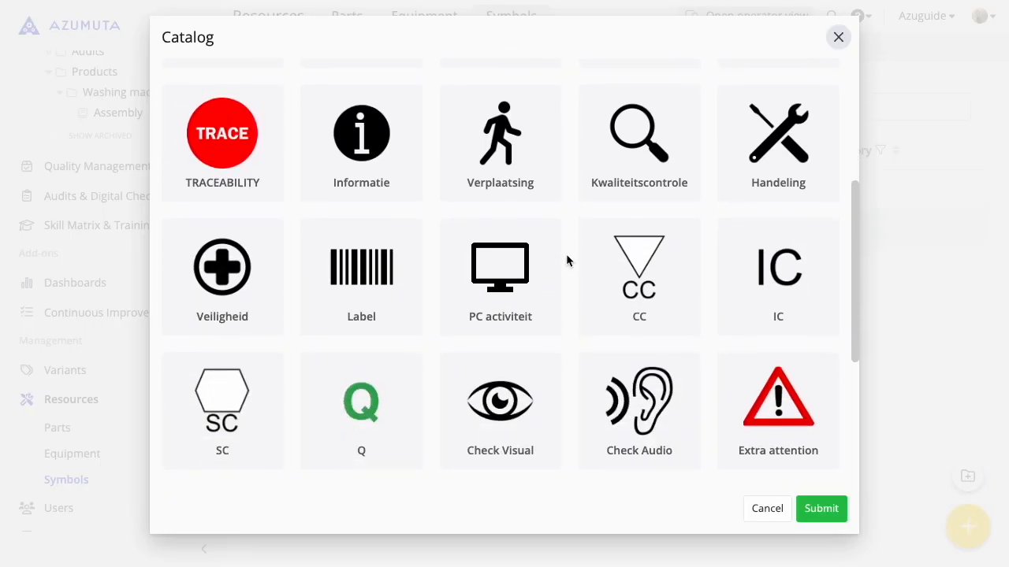
pyautogui.scroll(10, 565, 255)
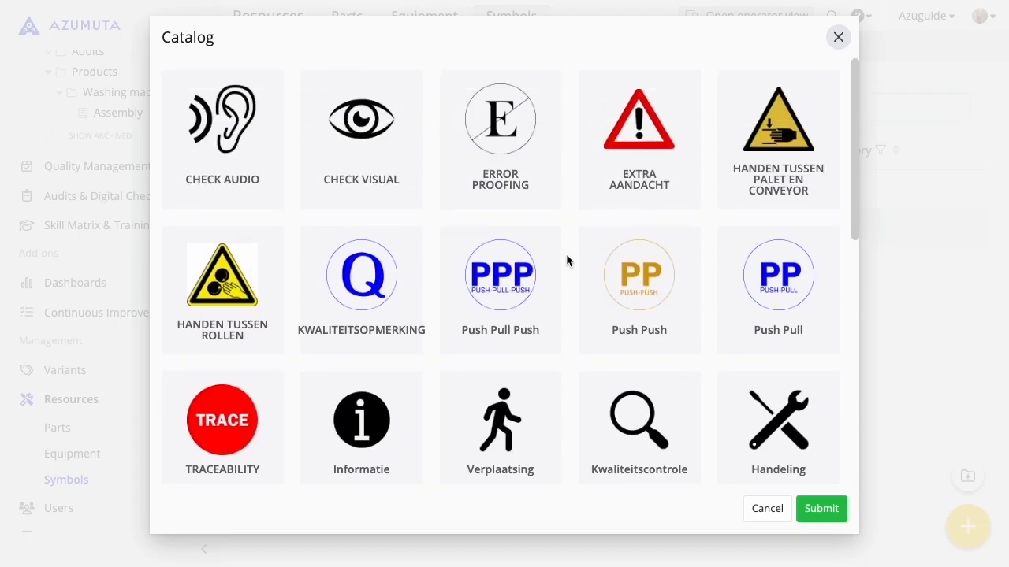
pyautogui.scroll(-1, 677, 387)
pyautogui.click(490, 339)
pyautogui.click(824, 512)
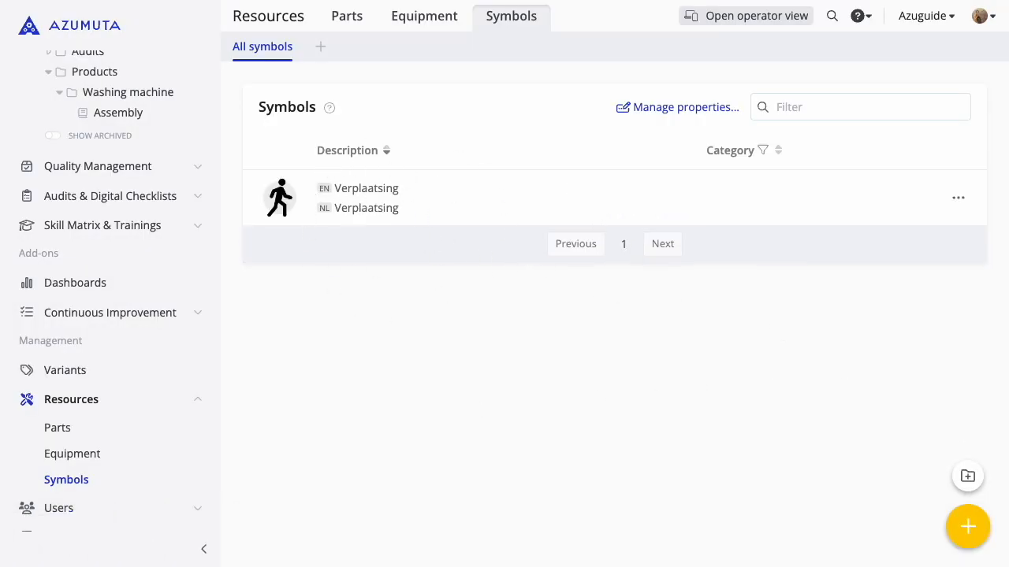
# Start a new symbol with the image Symbol.jpeg, the English description "Safety goggles" and the Dutch description "Veiligheidsbril"
pyautogui.click(969, 527)
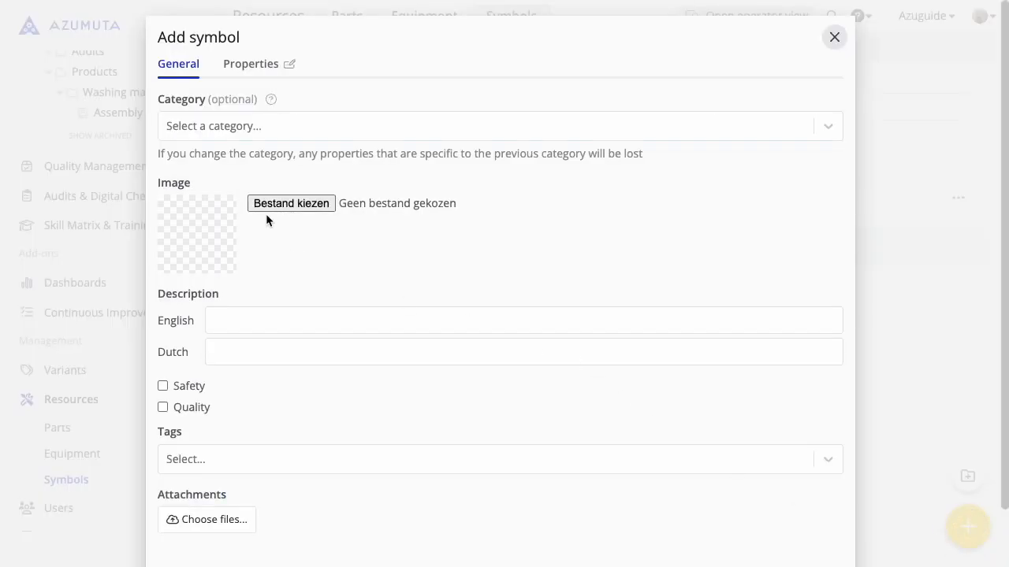
pyautogui.click(276, 204)
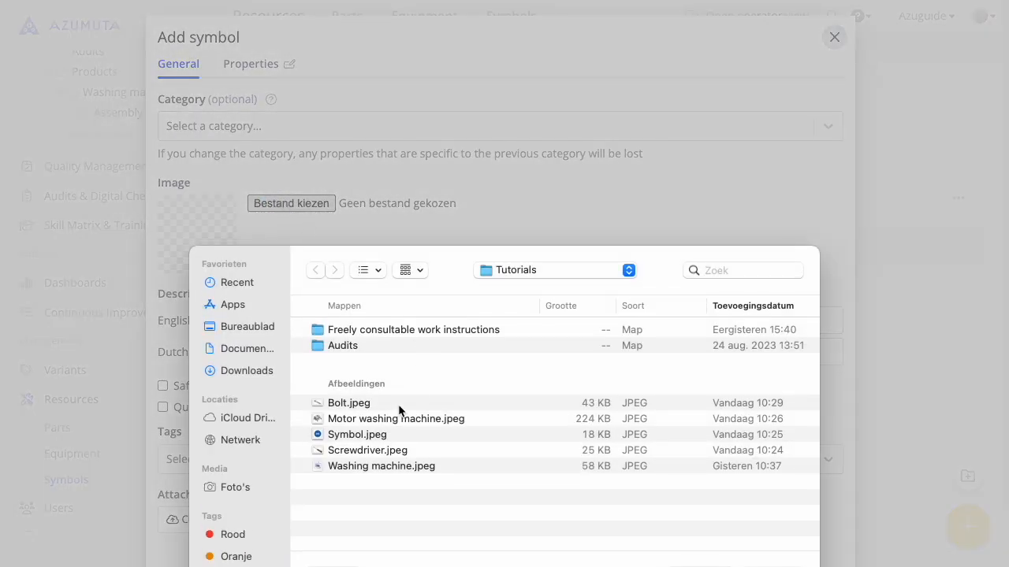
pyautogui.click(369, 436)
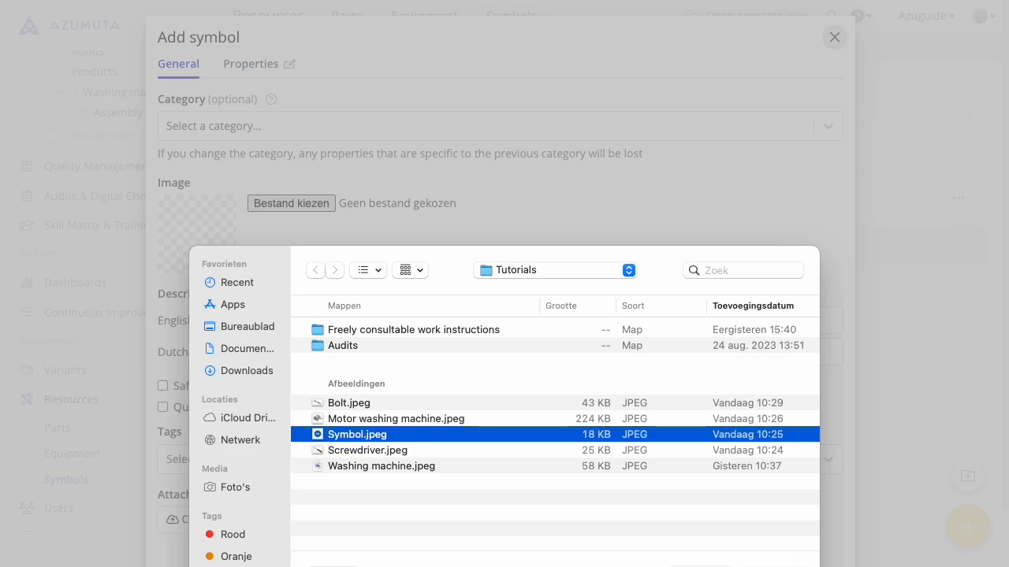
pyautogui.click(775, 566)
pyautogui.click(247, 315)
pyautogui.write('Safety goggles')
pyautogui.press('Tab')
pyautogui.write('Veiligheidsbril')
# Mark the safety goggles symbol as Safety and add it to the symbols list
pyautogui.click(162, 385)
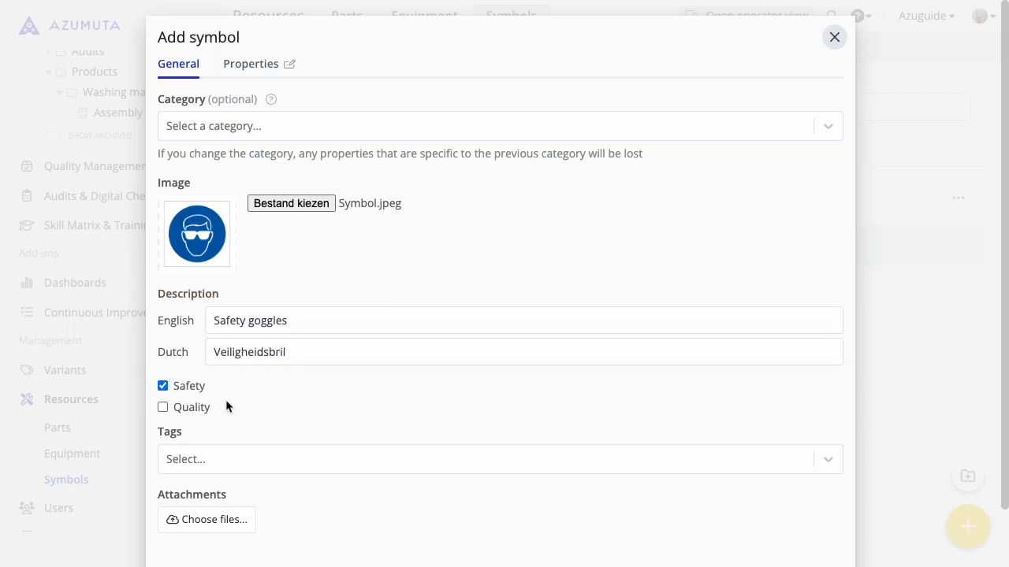
pyautogui.scroll(-2, 226, 405)
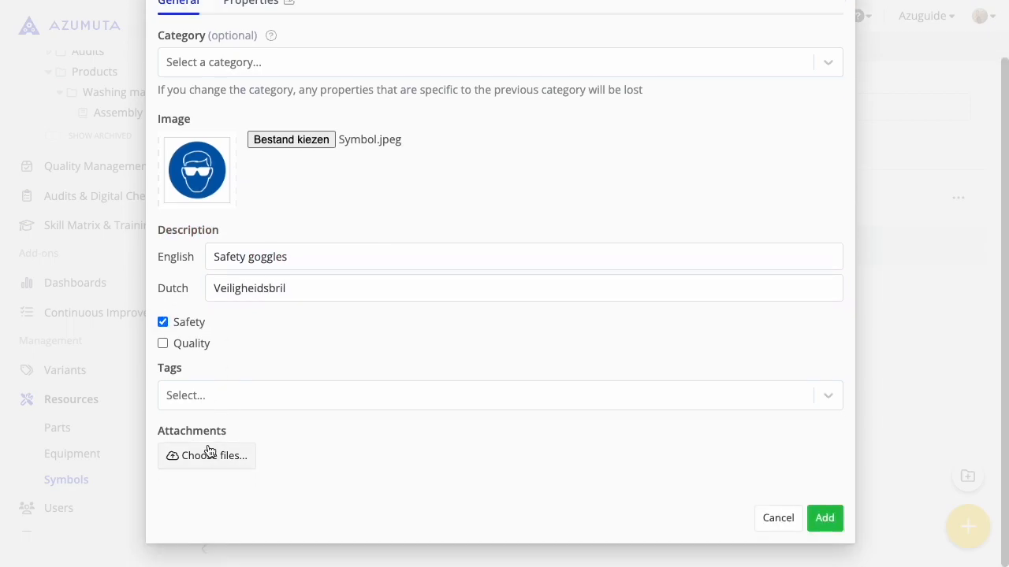
pyautogui.scroll(2, 396, 213)
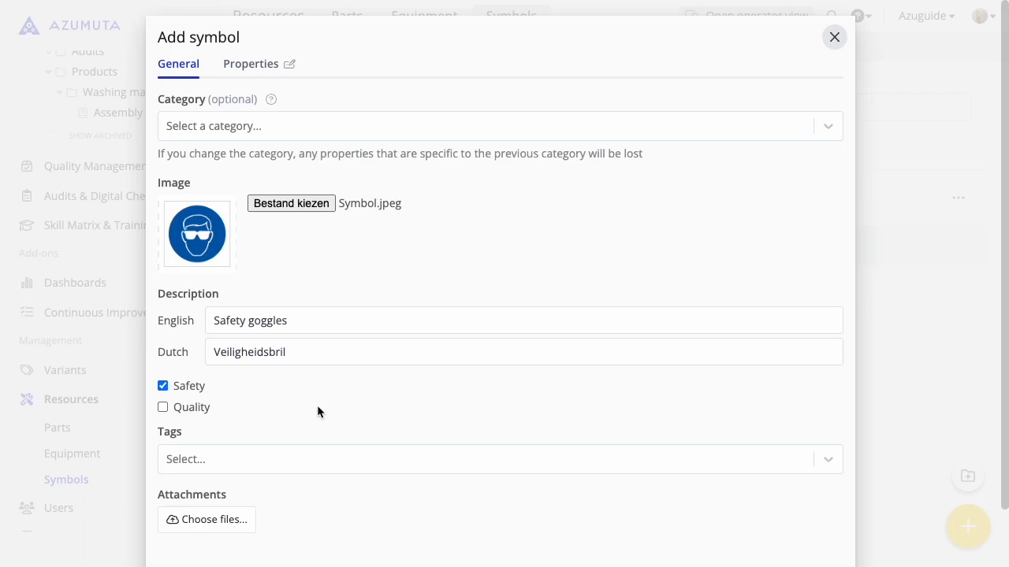
pyautogui.scroll(-2, 317, 405)
pyautogui.scroll(2, 317, 405)
pyautogui.scroll(-2, 788, 474)
pyautogui.click(823, 513)
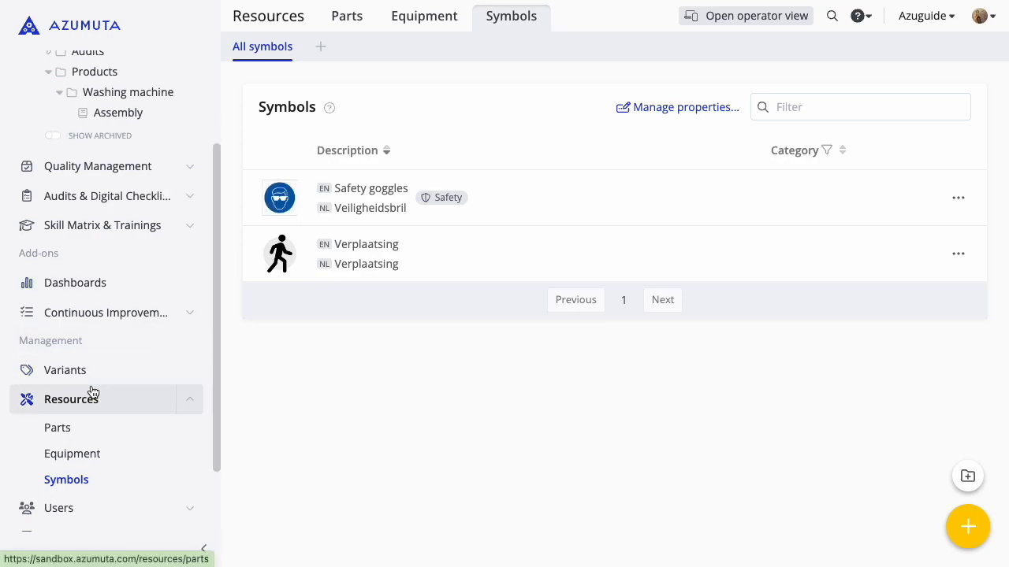
# Assign the Screwdriver equipment to instruction step 1.1 "Attach motor to machine frame" of the Assembly work instruction
pyautogui.scroll(4, 92, 392)
pyautogui.click(138, 250)
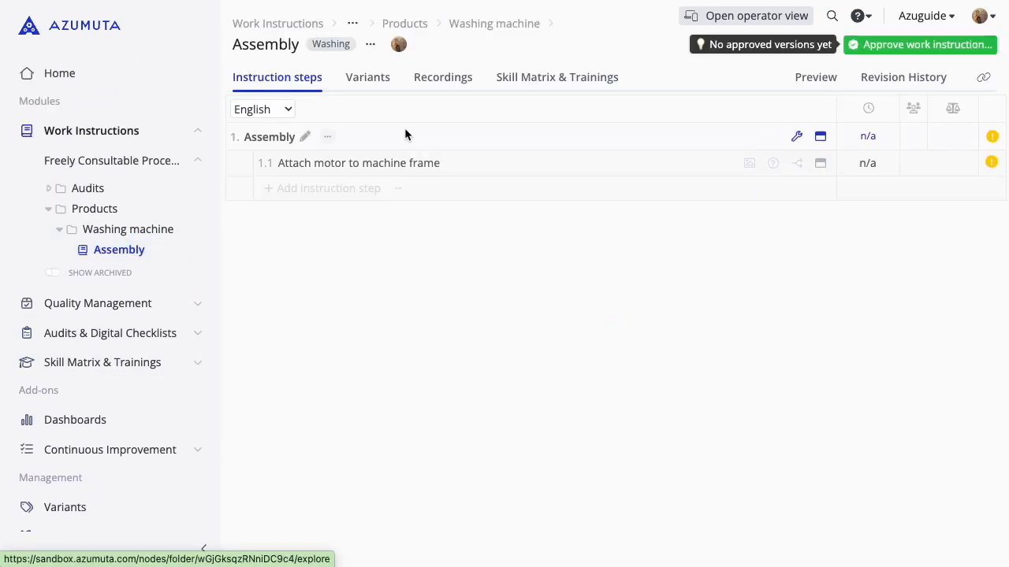
pyautogui.click(529, 161)
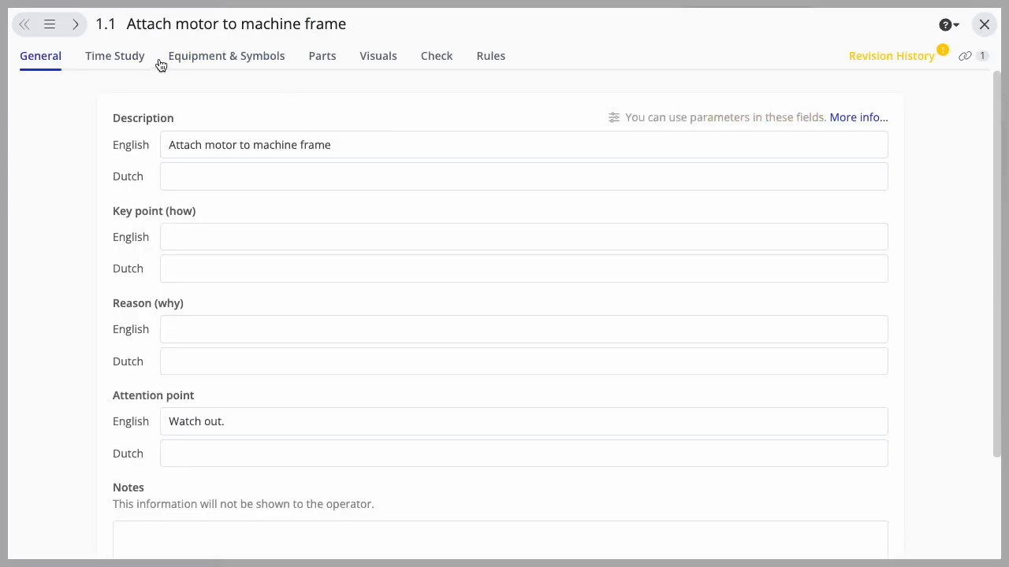
pyautogui.click(195, 59)
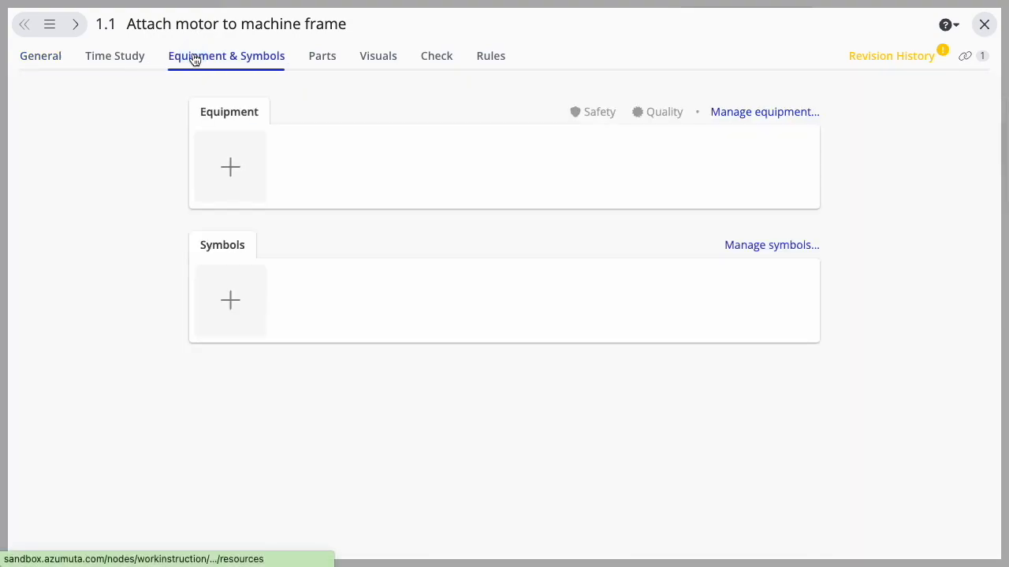
pyautogui.click(252, 177)
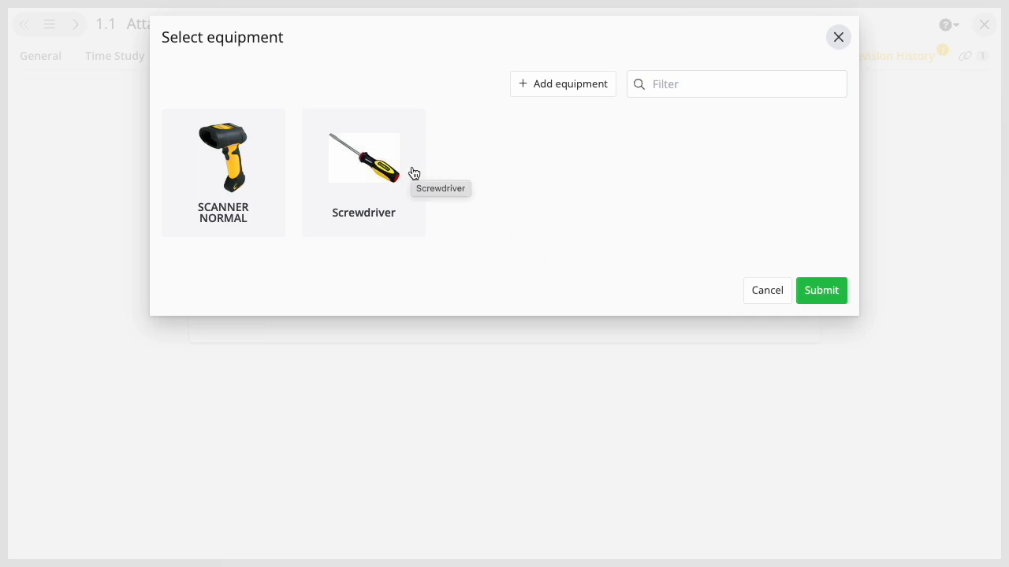
pyautogui.click(557, 95)
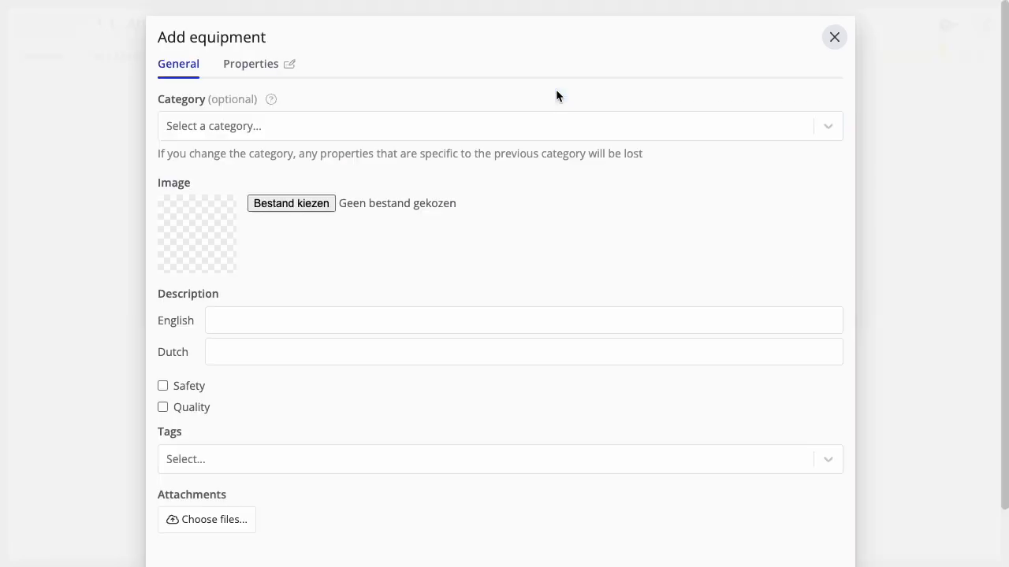
pyautogui.click(834, 36)
pyautogui.click(355, 162)
pyautogui.click(824, 291)
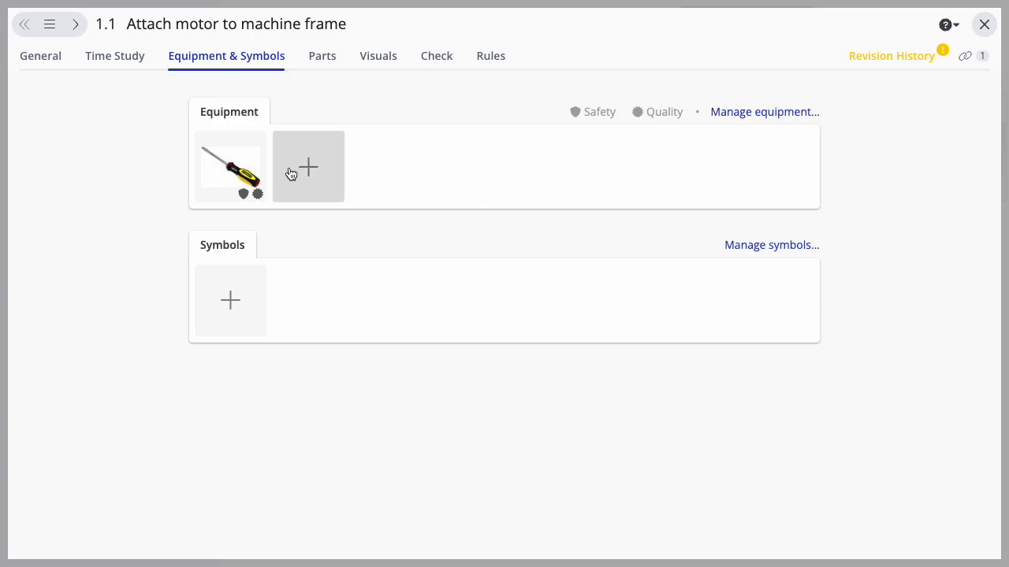
pyautogui.moveTo(236, 173)
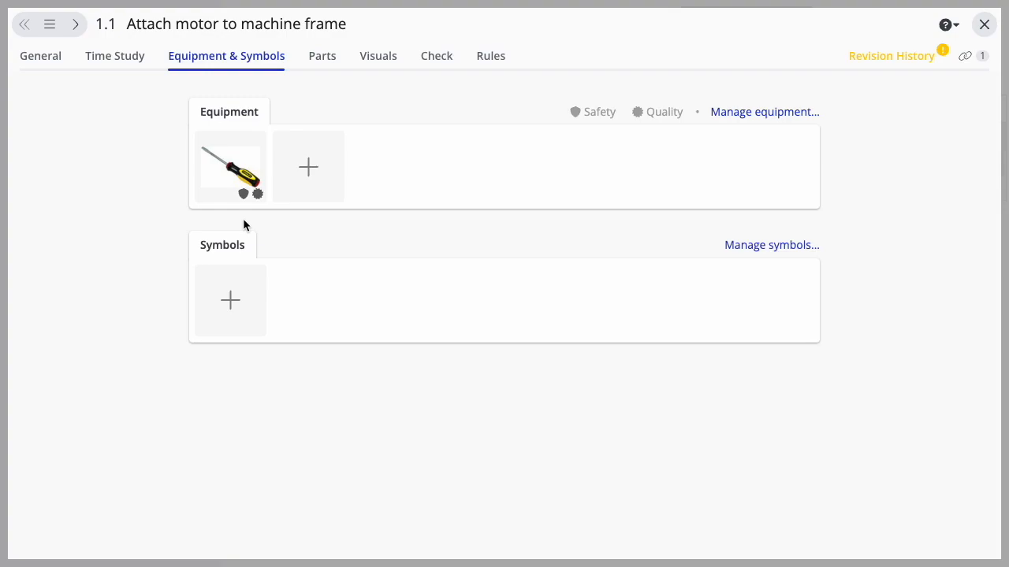
# Close the instruction step and preview "Attach motor to machine frame" in the draft operator view to check its equipment
pyautogui.click(983, 26)
pyautogui.click(816, 76)
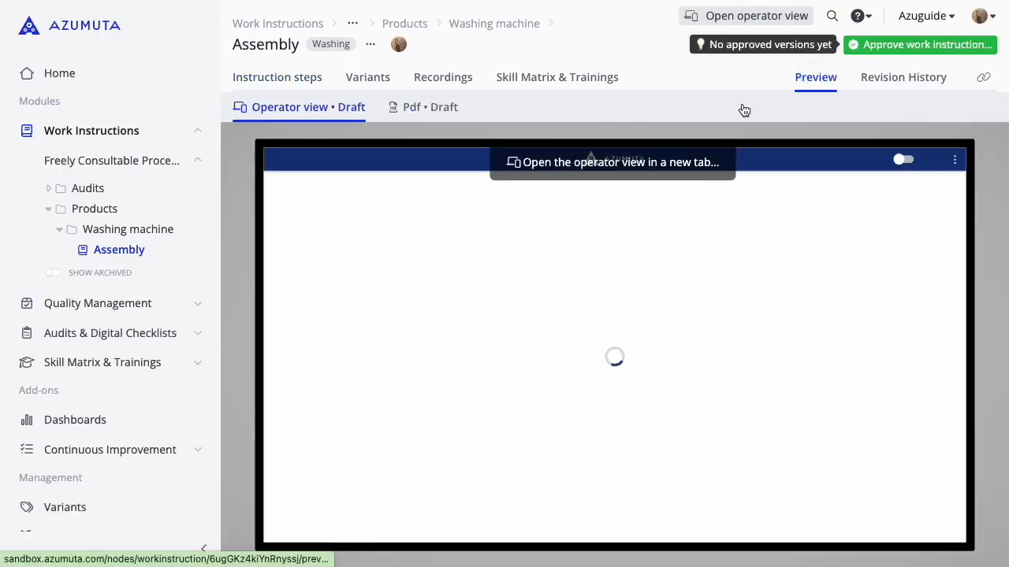
pyautogui.click(361, 226)
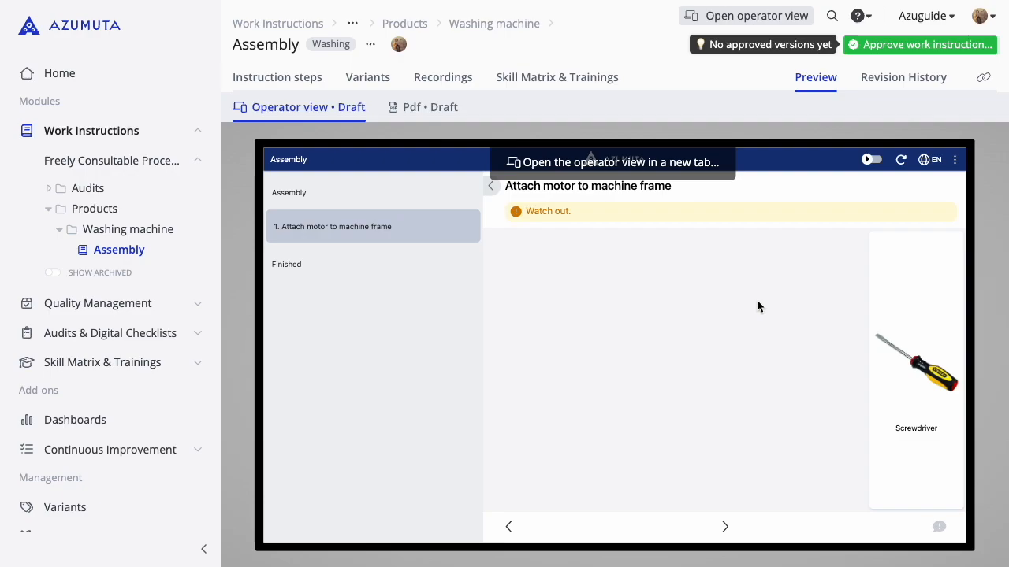
# Assign the Safety goggles symbol to instruction step 1.1 "Attach motor to machine frame"
pyautogui.click(299, 77)
pyautogui.click(492, 167)
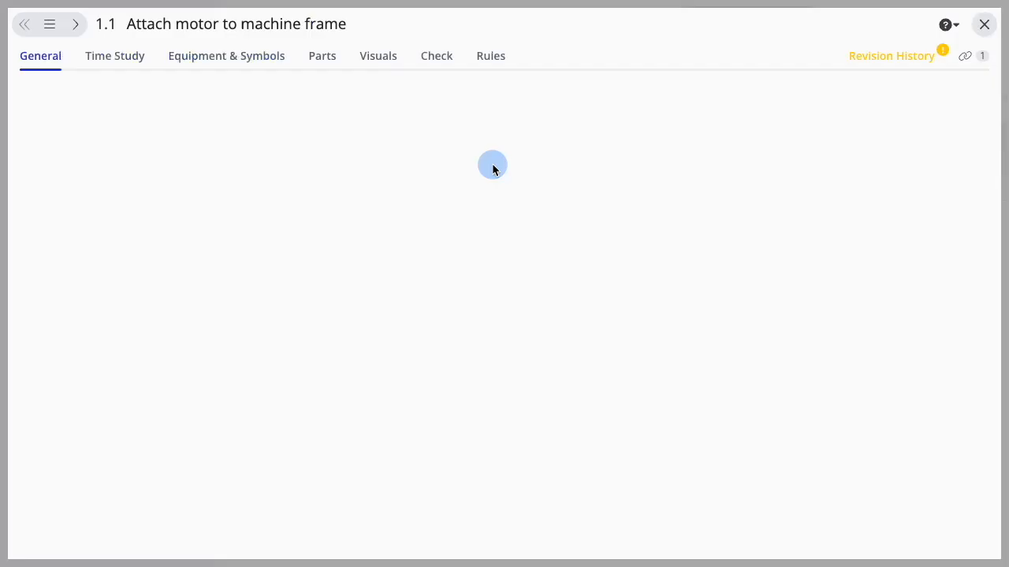
pyautogui.click(227, 53)
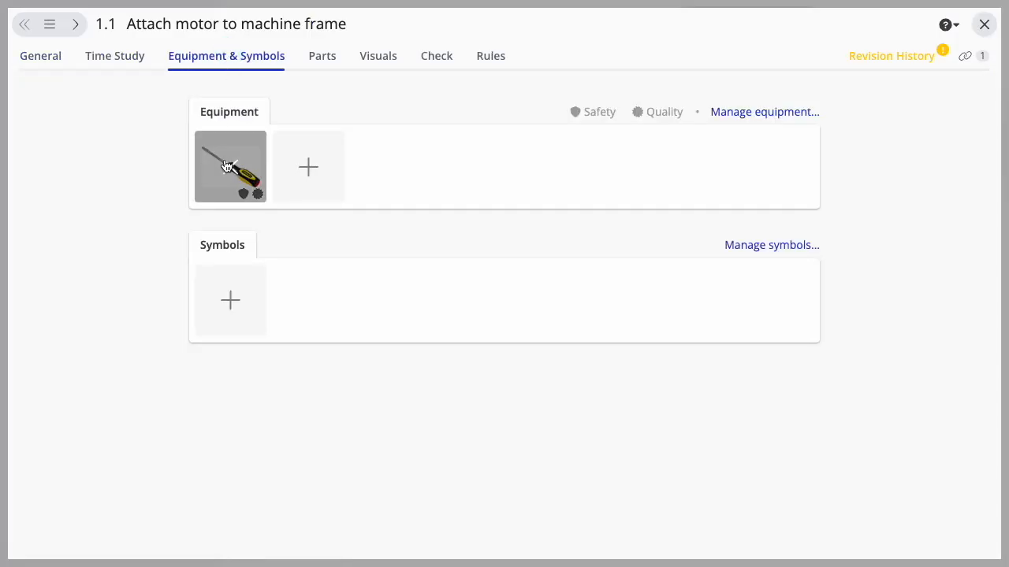
pyautogui.click(233, 291)
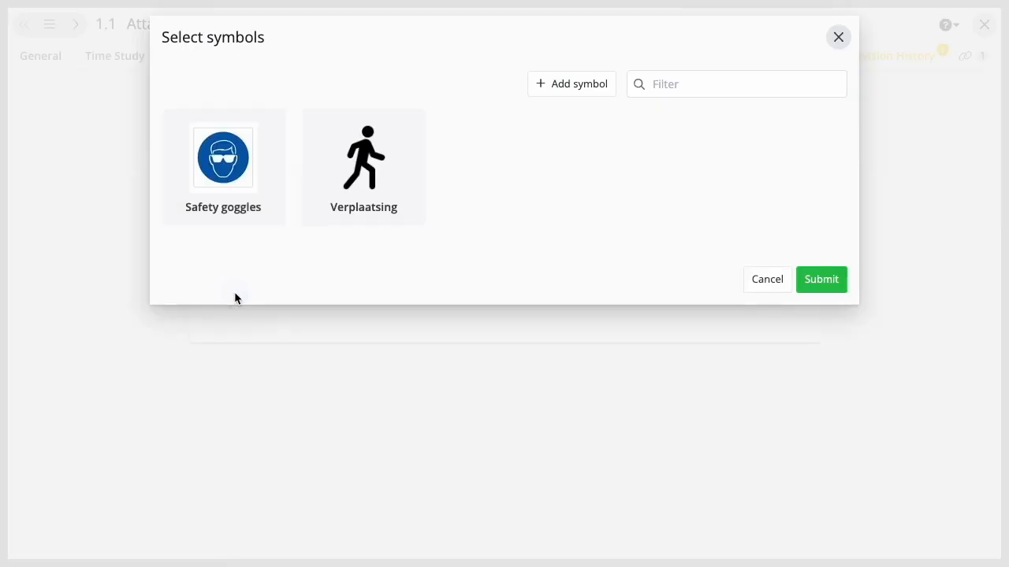
pyautogui.click(246, 156)
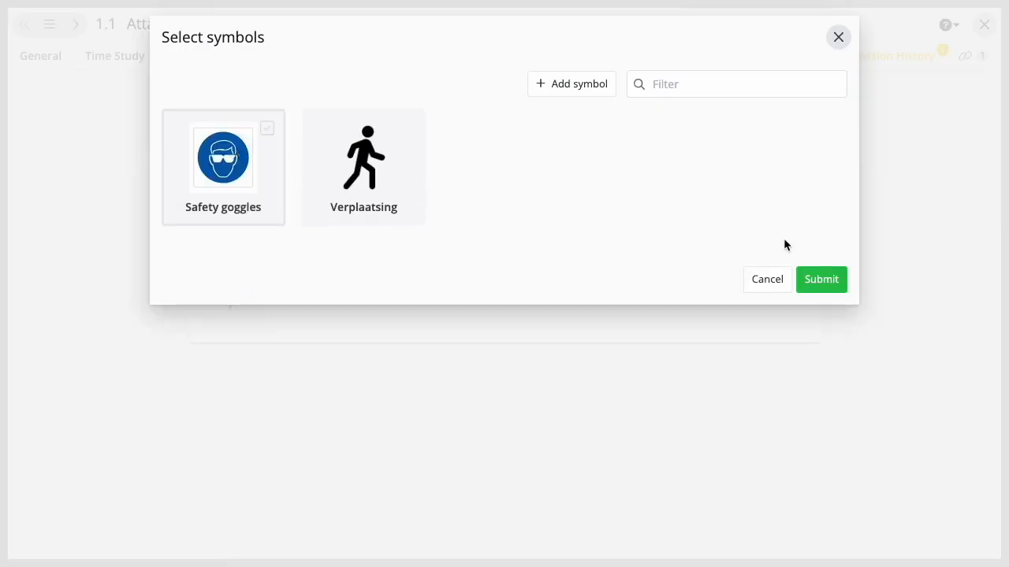
pyautogui.click(815, 279)
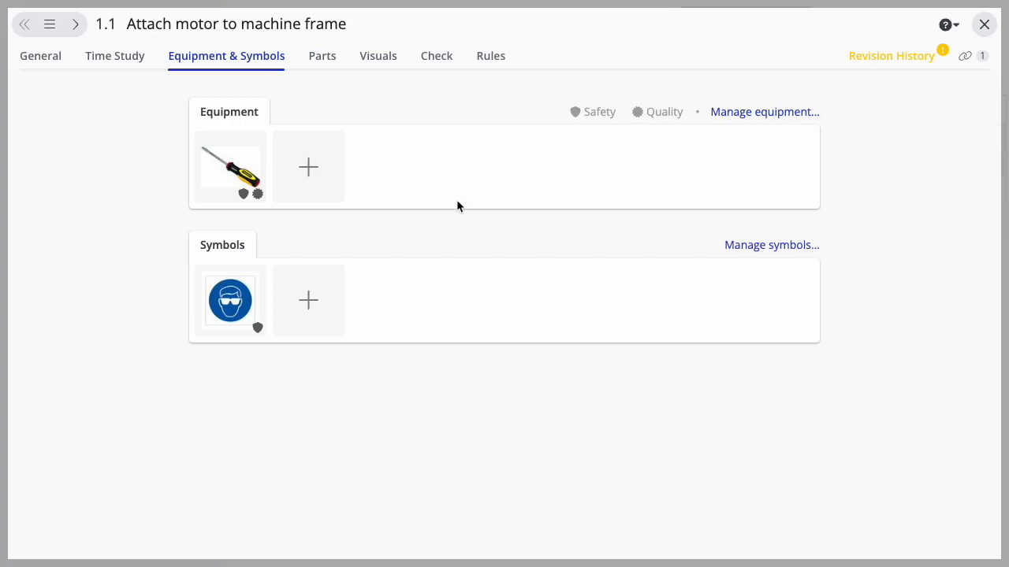
# Preview the motor attachment step in the draft operator view again to check its symbol alongside the equipment
pyautogui.click(985, 24)
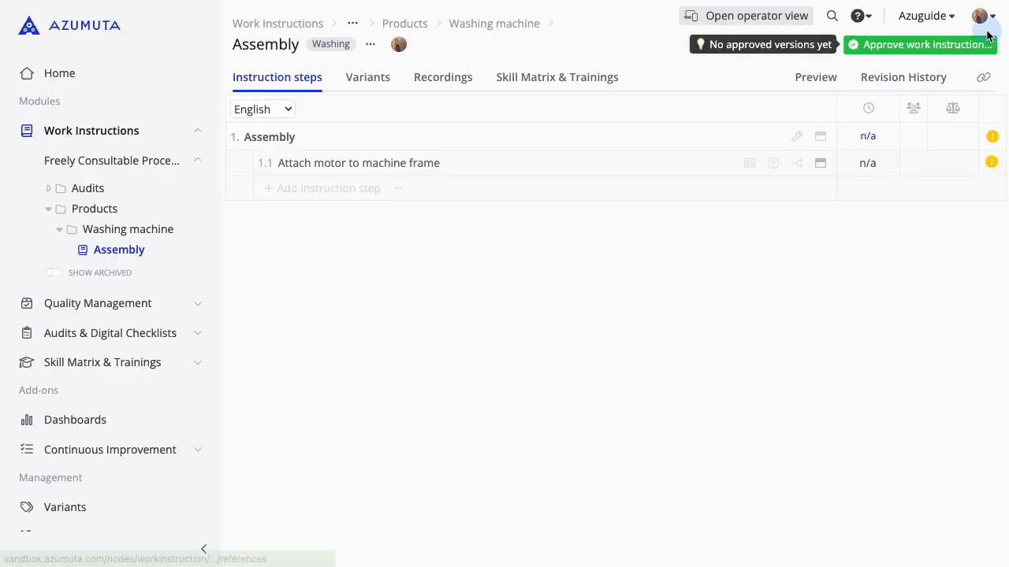
pyautogui.click(821, 82)
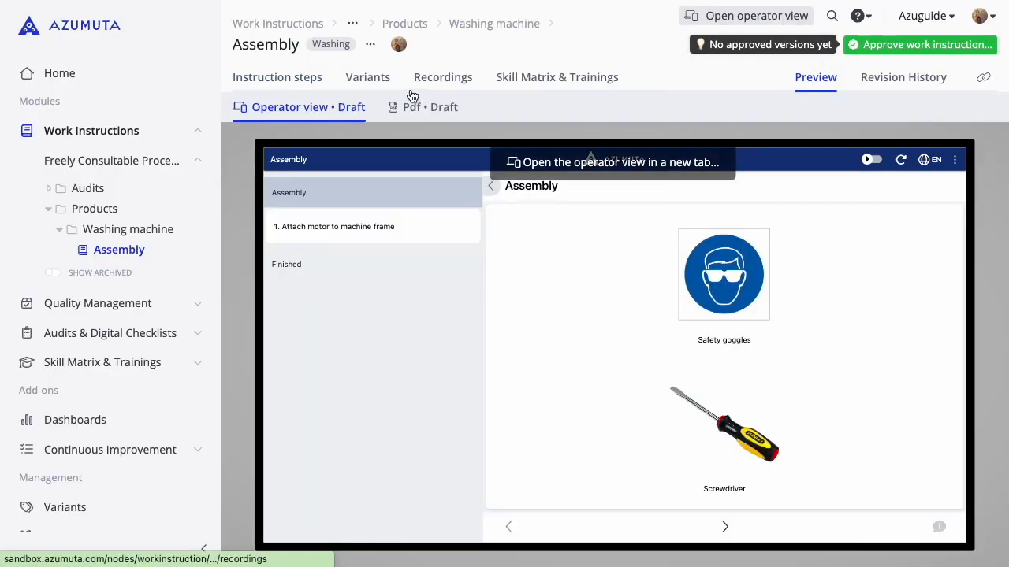
pyautogui.click(398, 228)
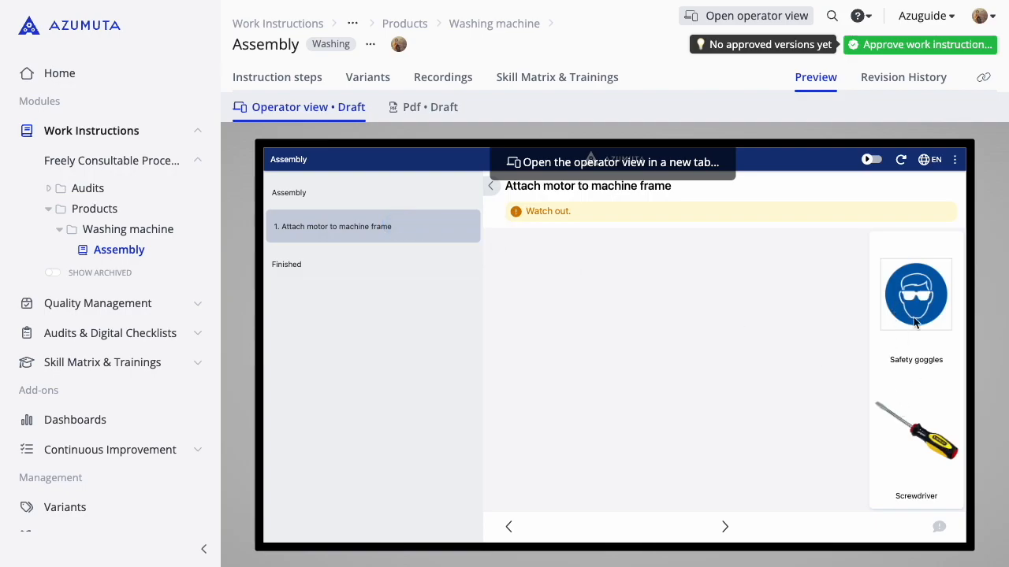
# Add the Verplaatsing symbol to instruction step 1.1 "Attach motor to machine frame" of the Assembly work instruction
pyautogui.click(311, 78)
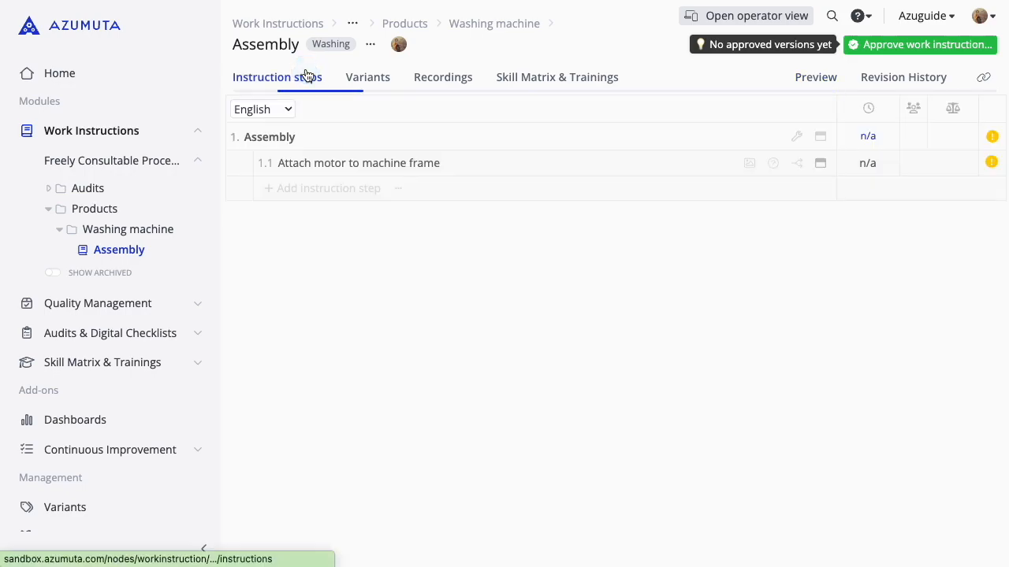
pyautogui.click(514, 168)
pyautogui.click(280, 56)
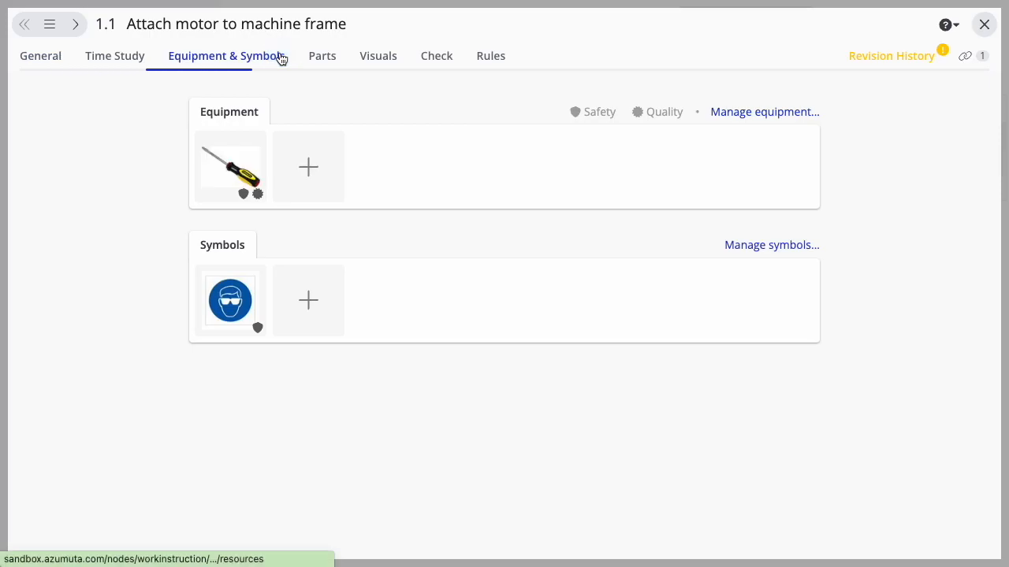
pyautogui.click(301, 307)
pyautogui.click(369, 133)
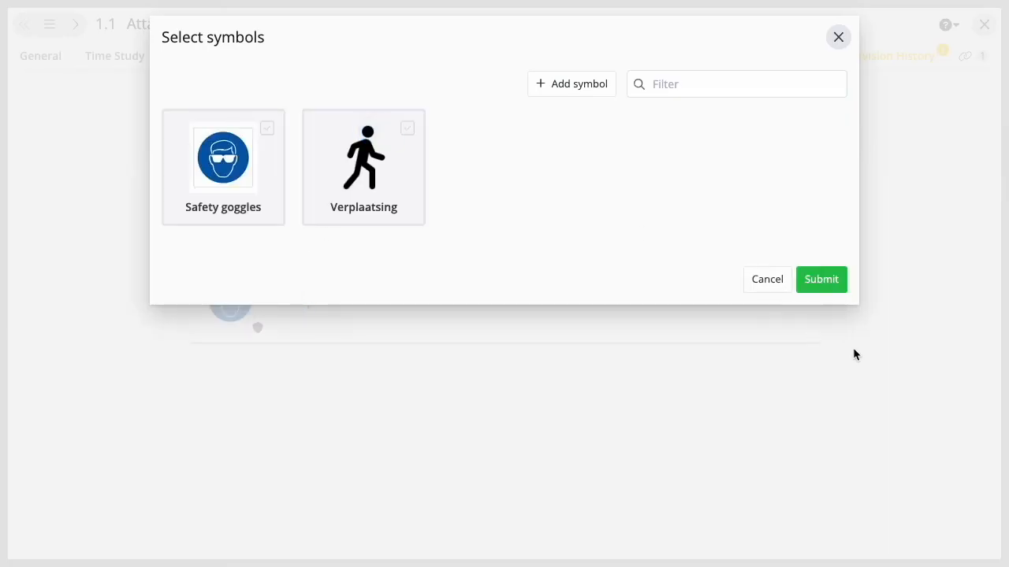
pyautogui.click(824, 283)
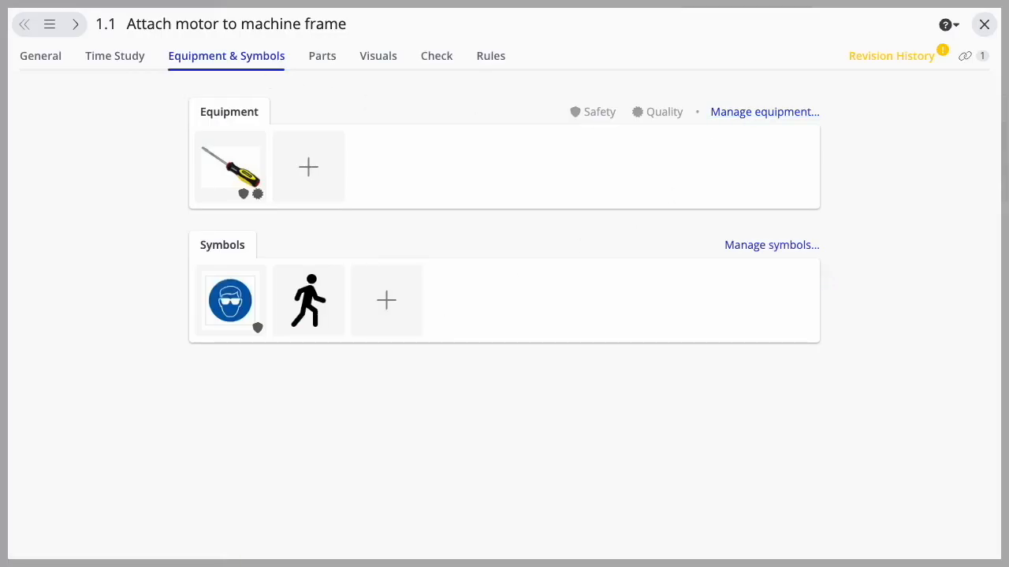
# Close the instruction step and preview "Attach motor to machine frame" in the draft operator view to check both symbols
pyautogui.click(983, 25)
pyautogui.click(820, 79)
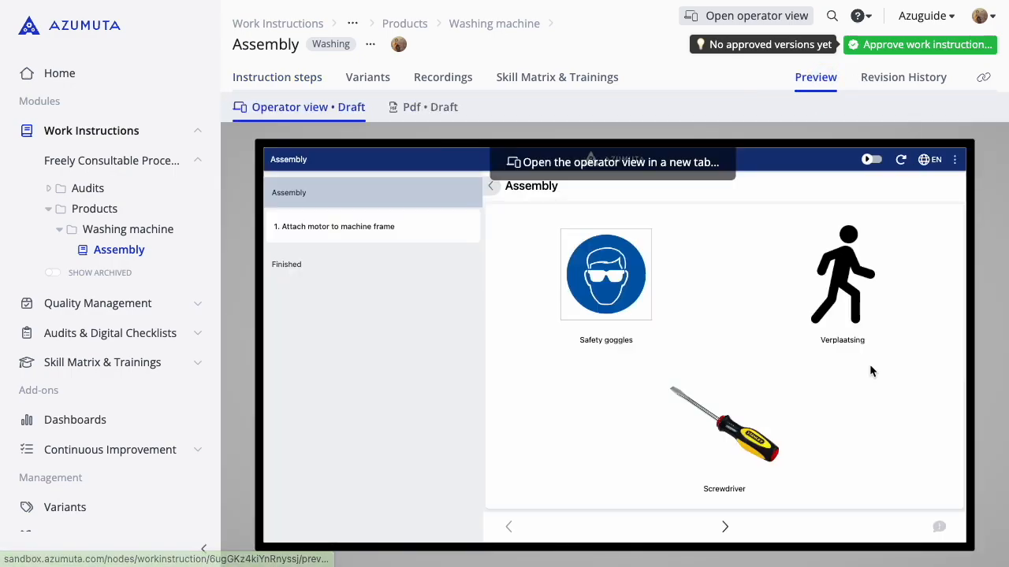
pyautogui.click(403, 233)
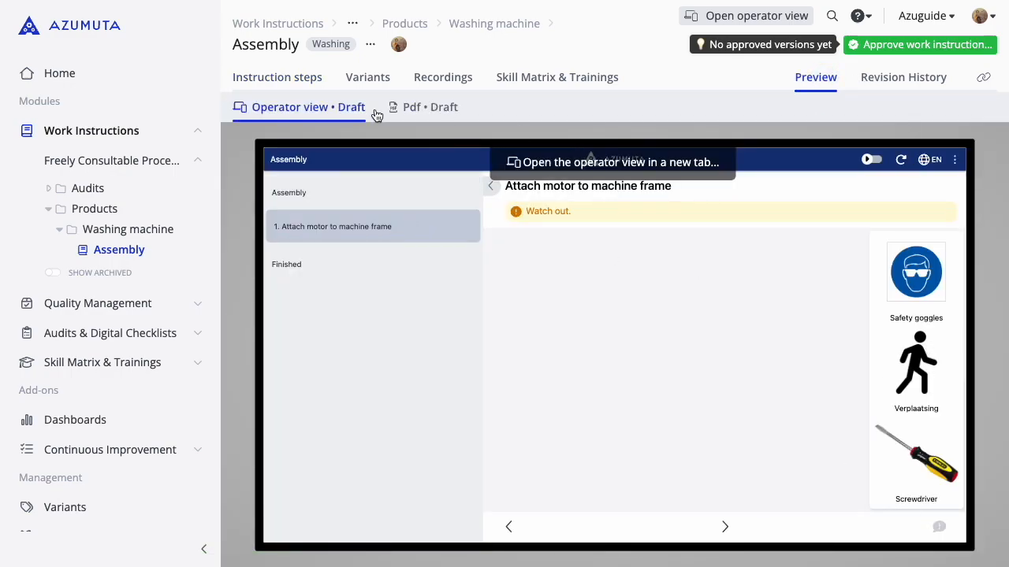
# Go from the parts of instruction step 1.1 to the Parts resource list and view the parts import dialog without importing
pyautogui.click(314, 79)
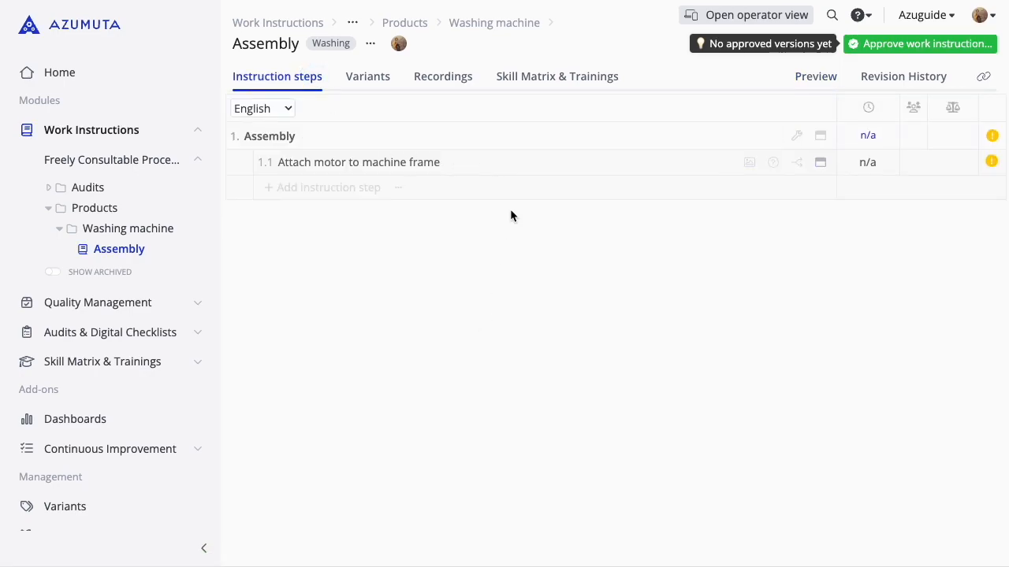
pyautogui.click(494, 163)
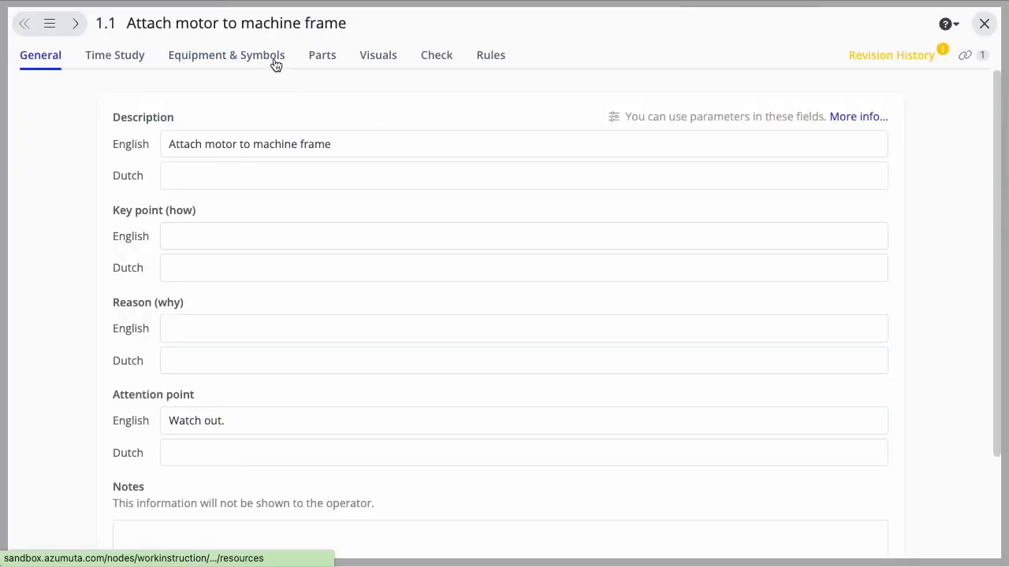
pyautogui.click(275, 62)
pyautogui.click(321, 58)
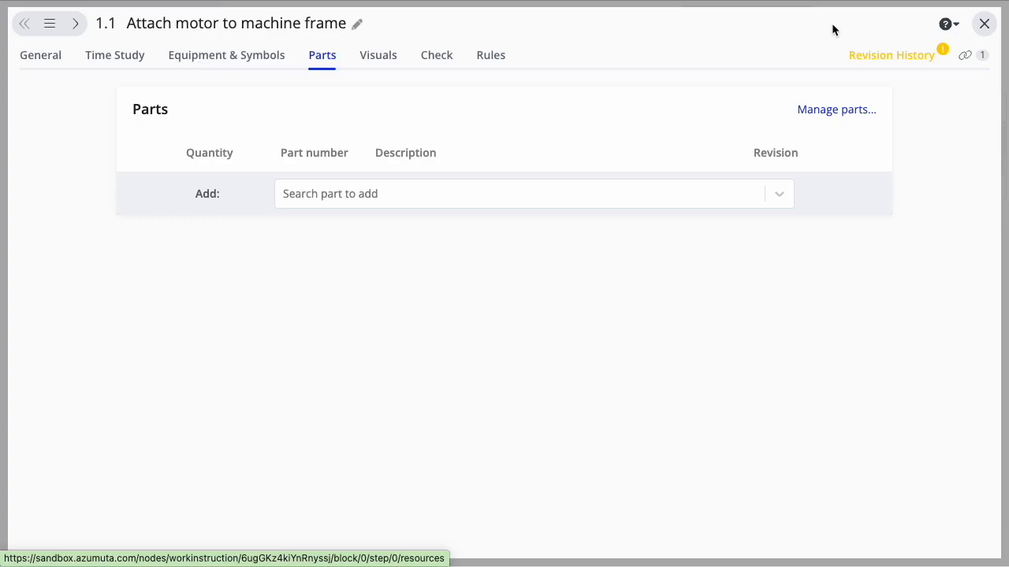
pyautogui.click(836, 111)
pyautogui.scroll(-3, 74, 338)
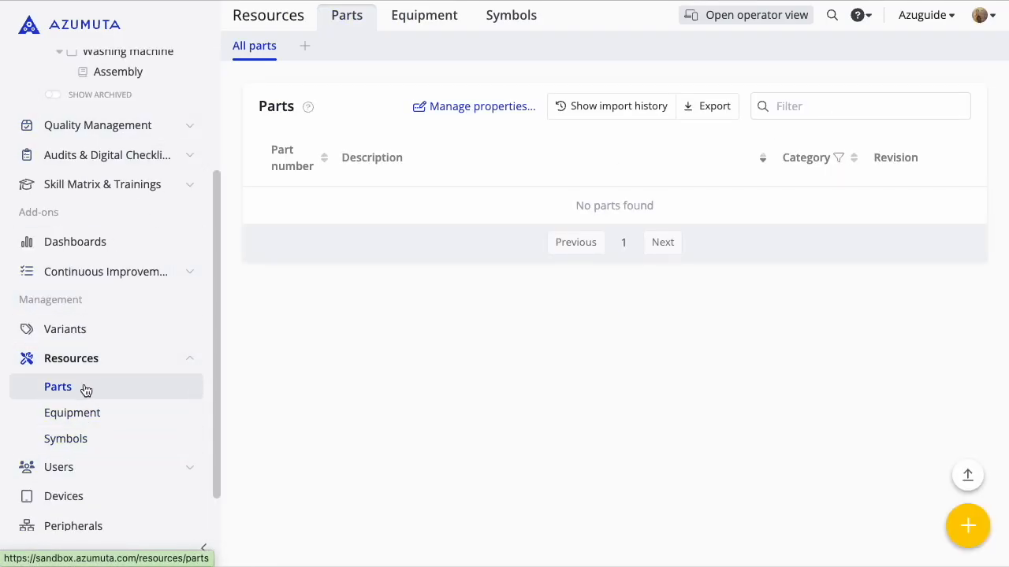
pyautogui.click(966, 476)
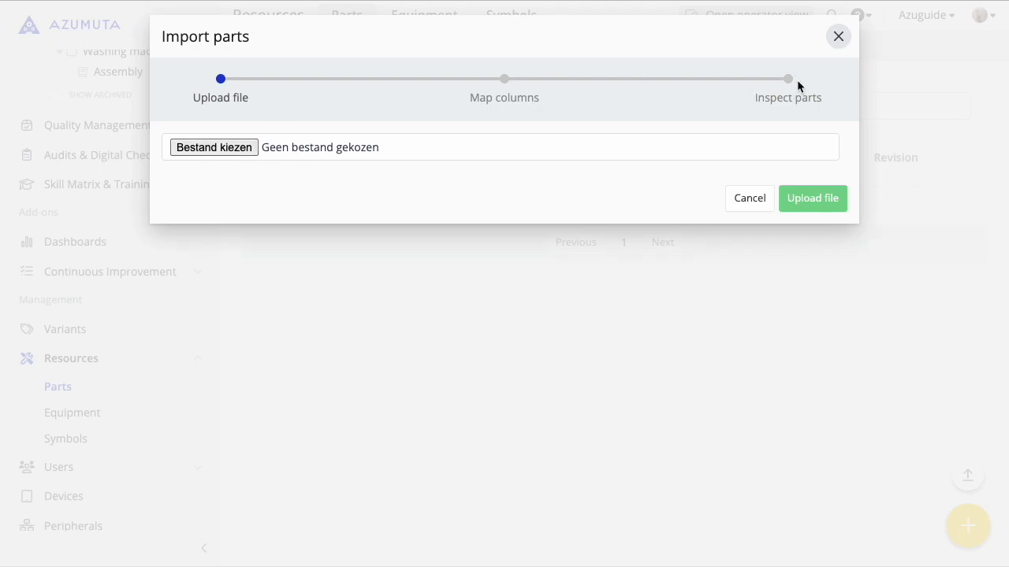
pyautogui.click(838, 40)
# Start creating a new part and choose Bolt.jpeg from the Tutorials folder as its image
pyautogui.click(967, 526)
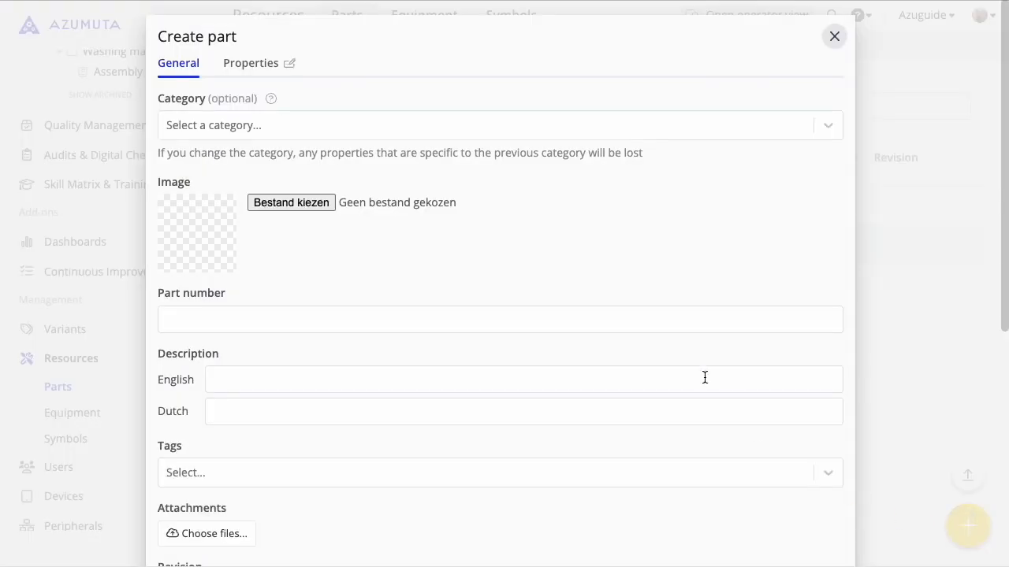
pyautogui.click(276, 202)
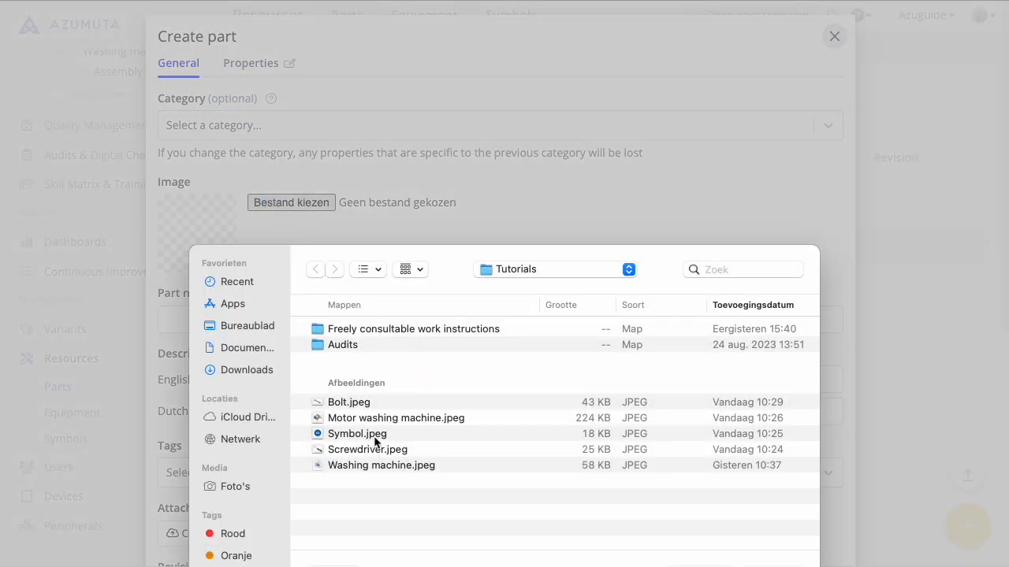
pyautogui.click(378, 405)
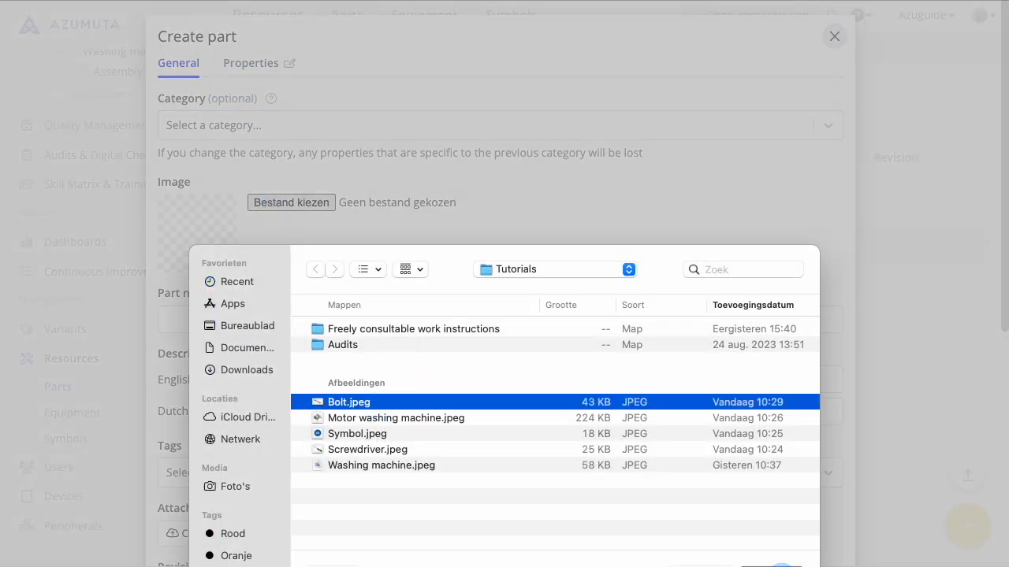
pyautogui.press('Return')
# Give the new part the number 12345, the English description Bolt and the Dutch description Schroef, and add it
pyautogui.click(218, 314)
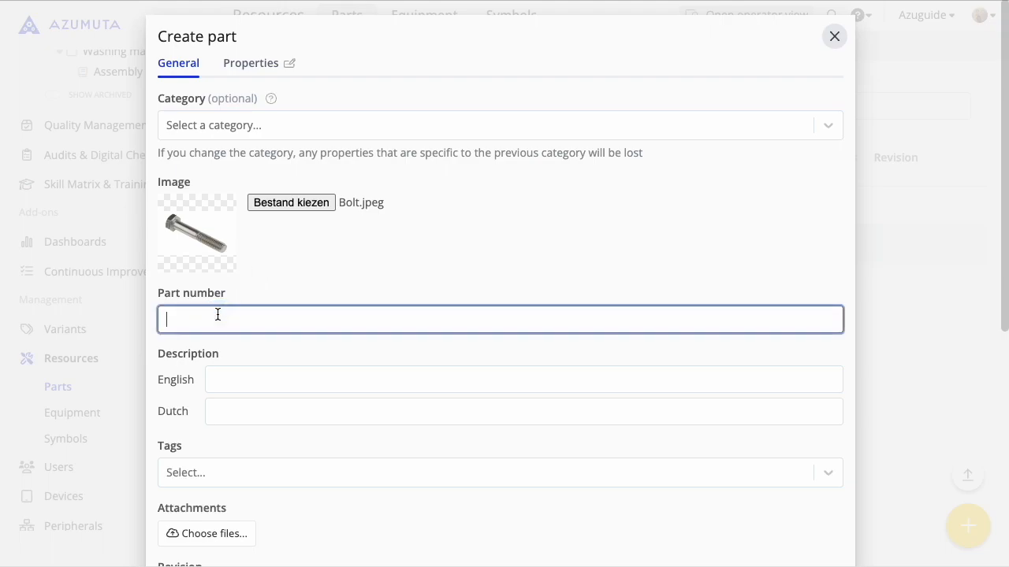
pyautogui.write('12345')
pyautogui.click(228, 378)
pyautogui.write('Bolt')
pyautogui.press('Tab')
pyautogui.write('Schroef')
pyautogui.scroll(-1, 182, 444)
pyautogui.scroll(-3, 182, 444)
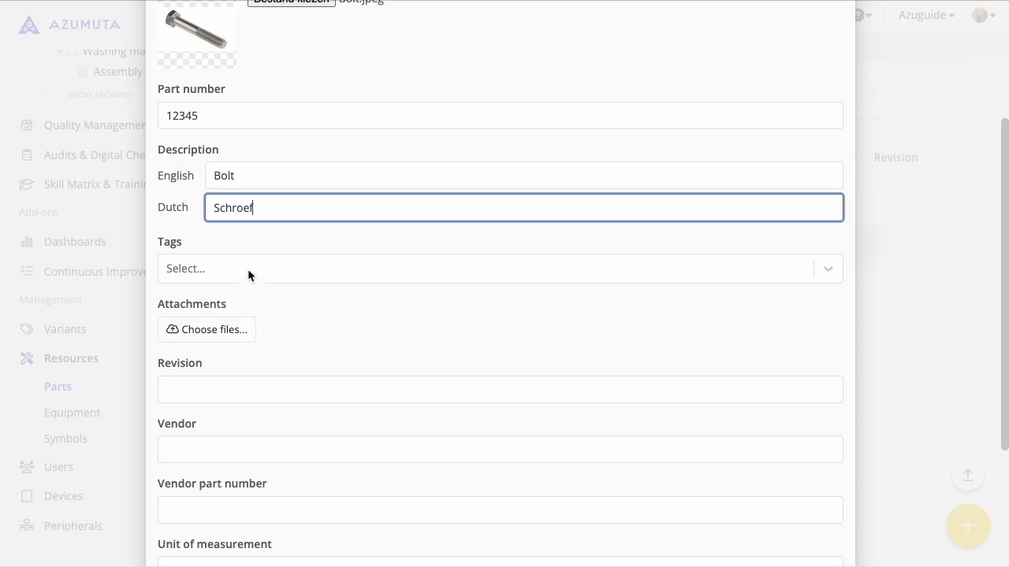
pyautogui.scroll(-2, 200, 327)
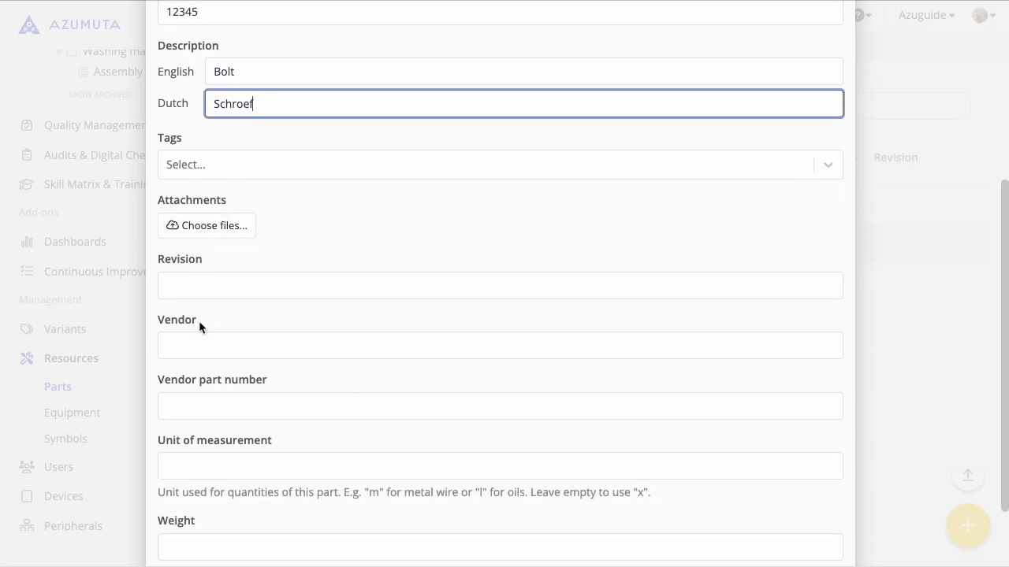
pyautogui.scroll(-2, 241, 382)
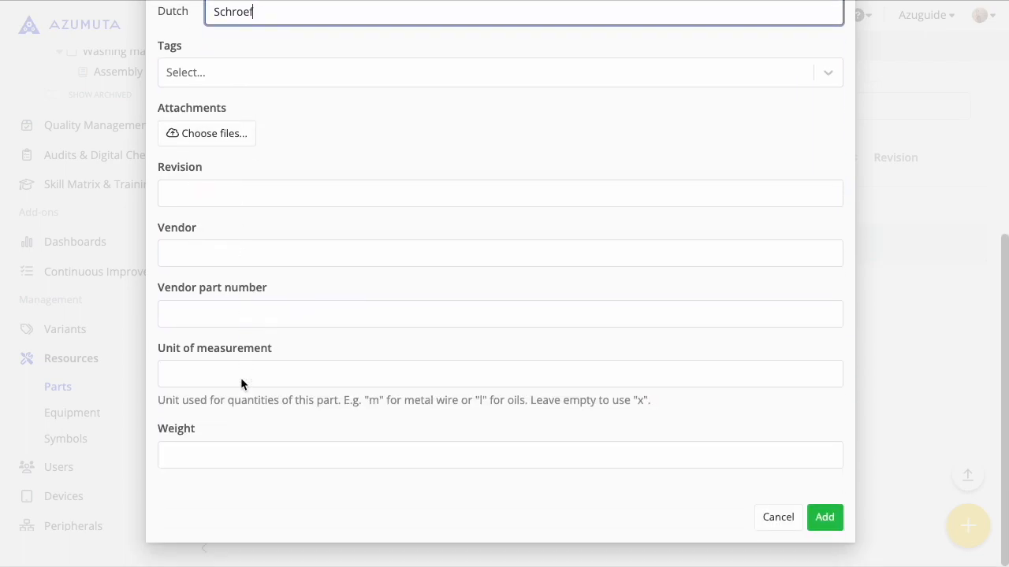
pyautogui.scroll(8, 241, 378)
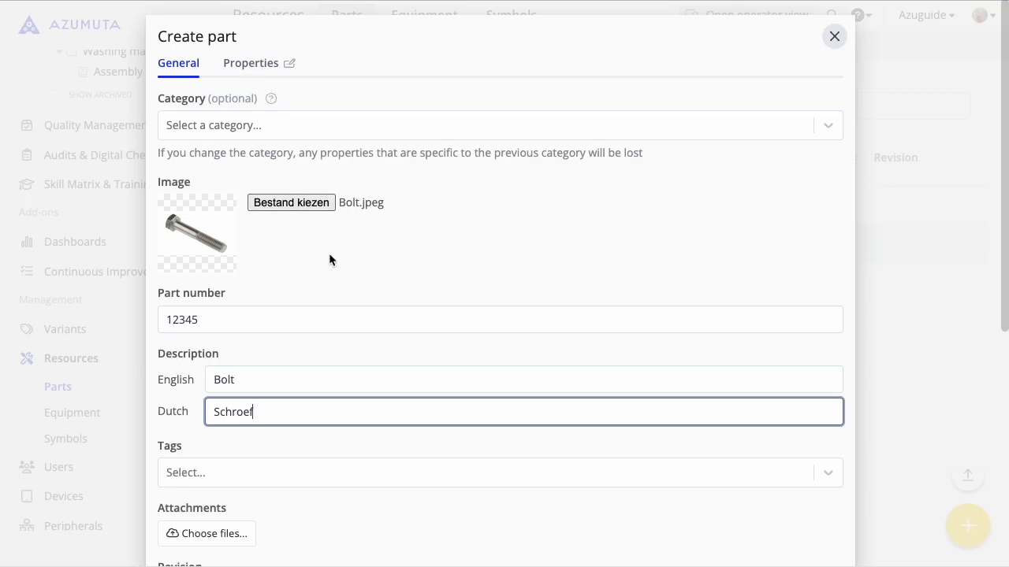
pyautogui.scroll(-8, 329, 253)
pyautogui.click(824, 518)
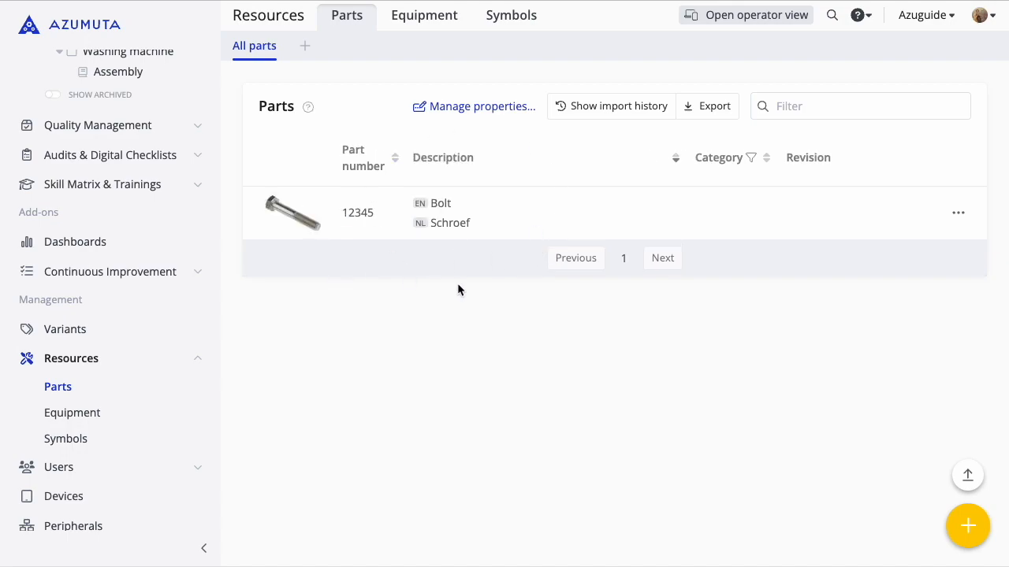
# Reopen instruction step 1.1 of the Assembly work instruction and add the Bolt part to its parts list
pyautogui.scroll(3, 166, 299)
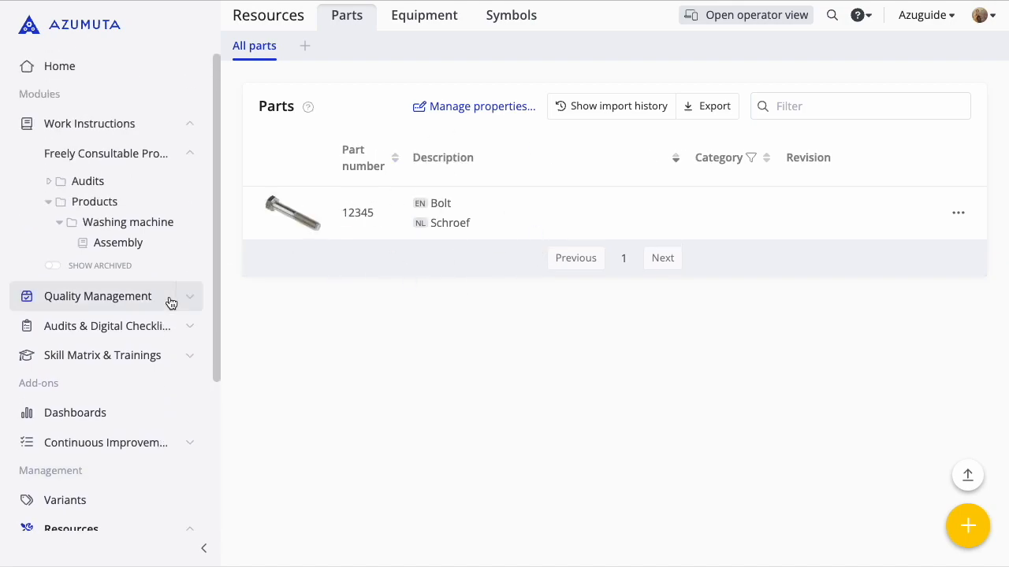
pyautogui.click(129, 251)
pyautogui.click(518, 160)
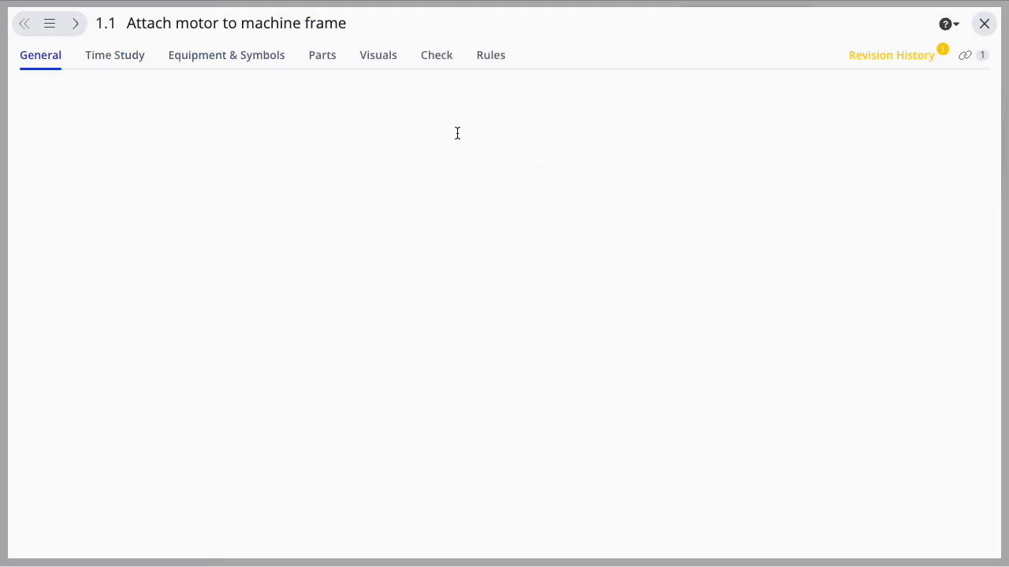
pyautogui.click(327, 59)
pyautogui.click(431, 192)
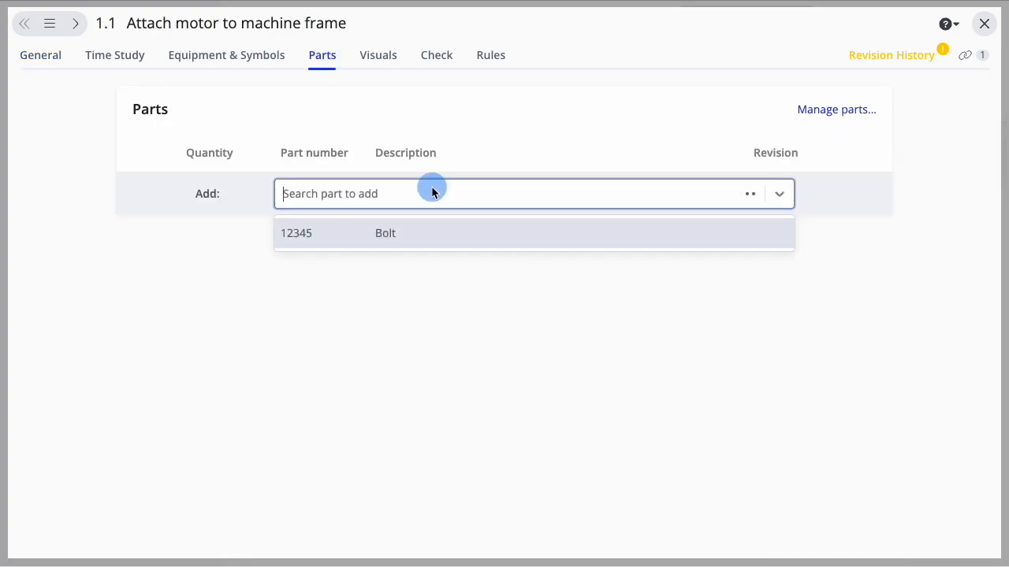
pyautogui.click(375, 235)
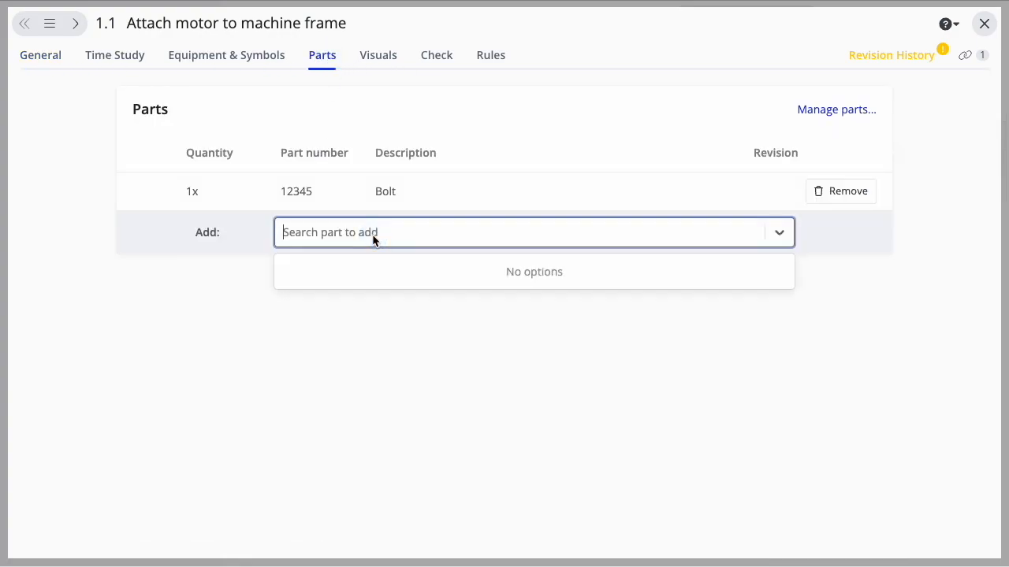
# Set the quantity of the Bolt part in instruction step 1.1 to 5
pyautogui.click(191, 192)
pyautogui.click(214, 186)
pyautogui.click(213, 187)
pyautogui.click(214, 188)
pyautogui.click(214, 187)
pyautogui.click(216, 292)
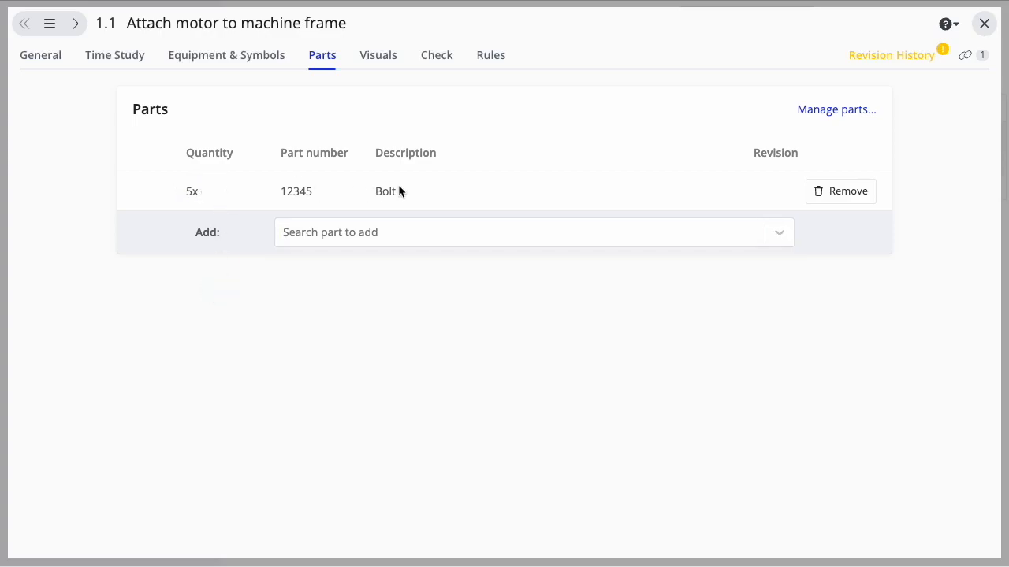
# Close the instruction step and preview "Attach motor to machine frame" in the draft operator view to check its parts list
pyautogui.click(985, 24)
pyautogui.click(818, 78)
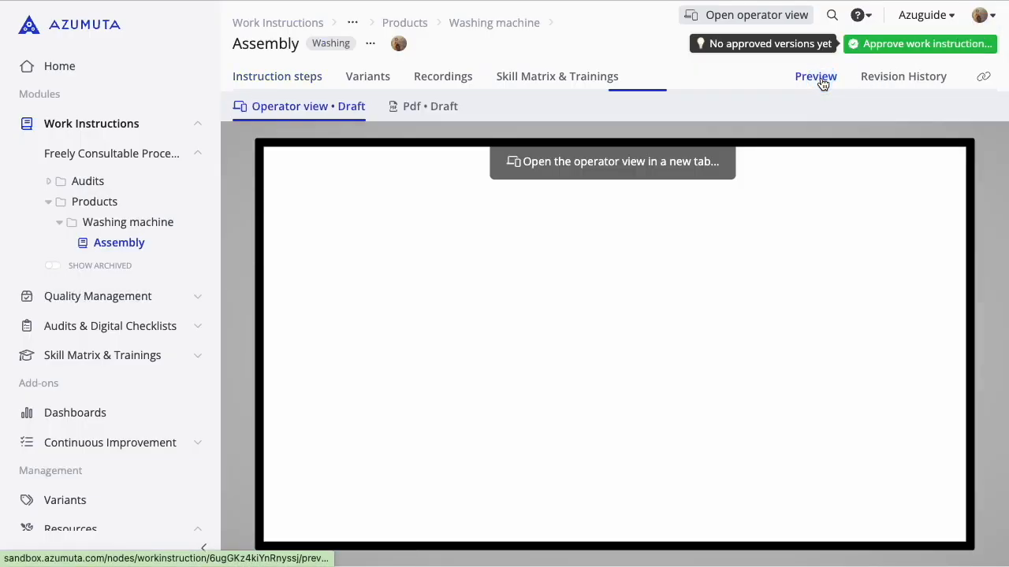
pyautogui.click(398, 226)
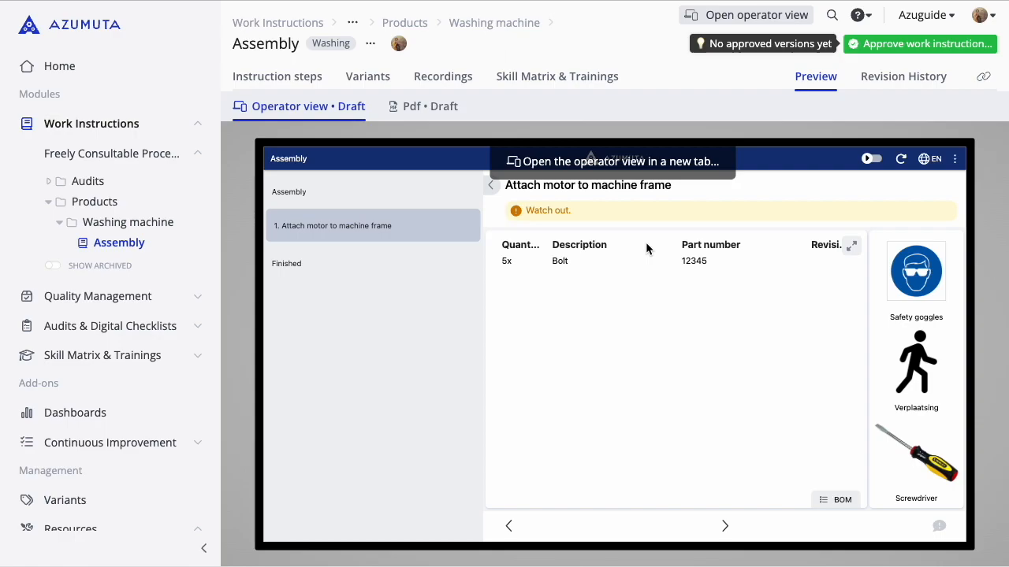
# Add an Images page with the washing machine picture to the visuals of instruction step 1.1
pyautogui.click(289, 81)
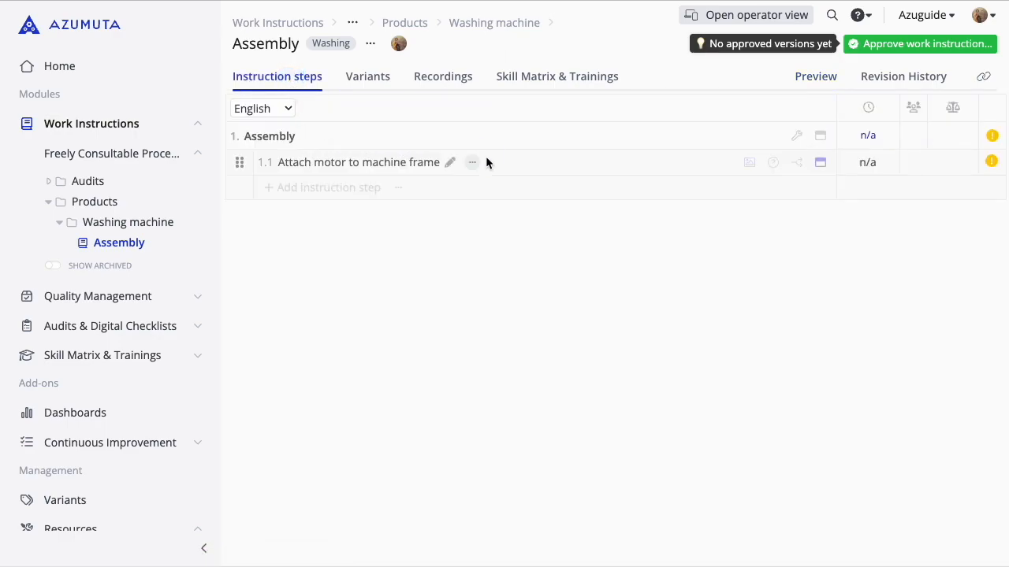
pyautogui.click(486, 162)
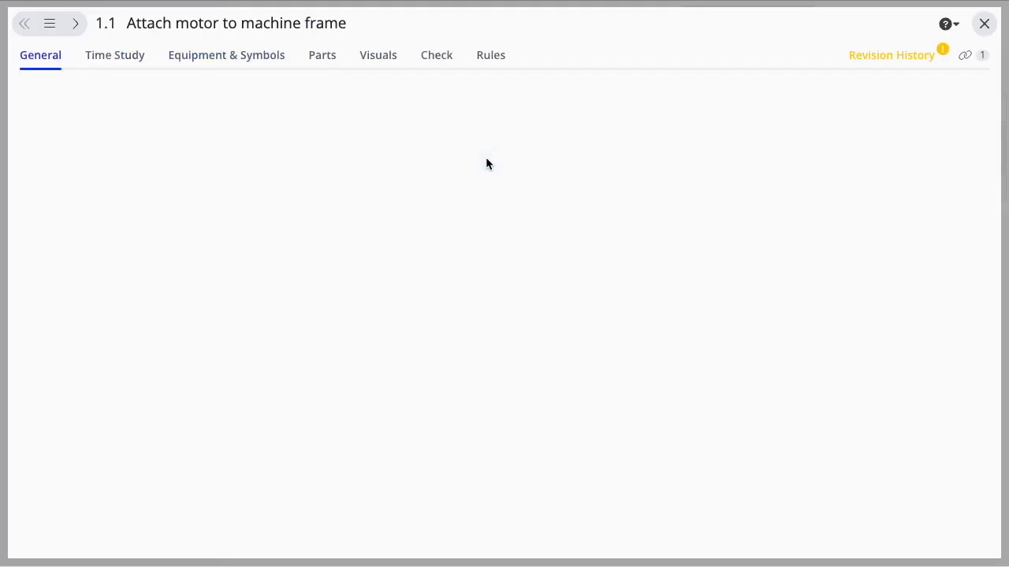
pyautogui.click(367, 59)
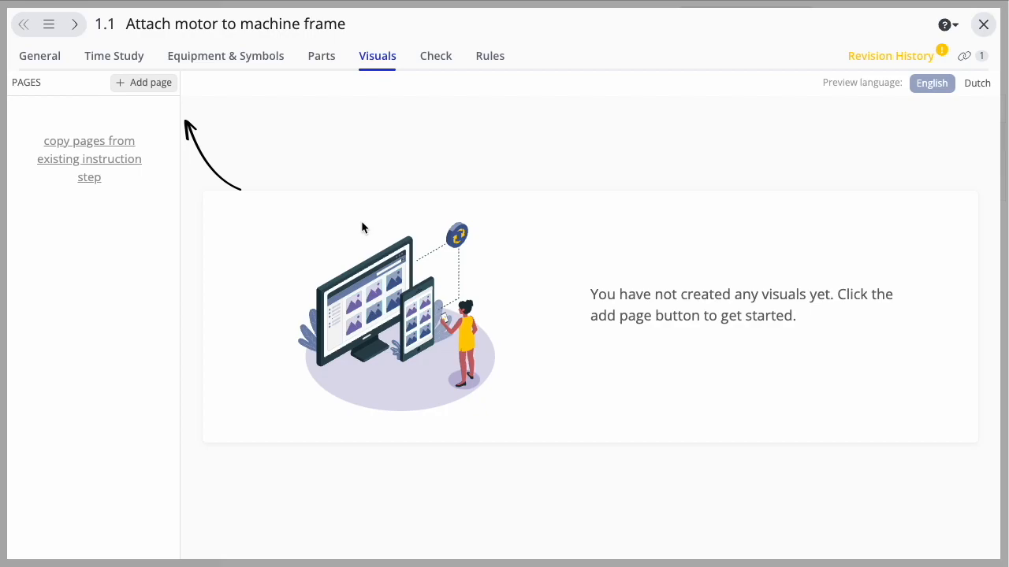
pyautogui.click(159, 87)
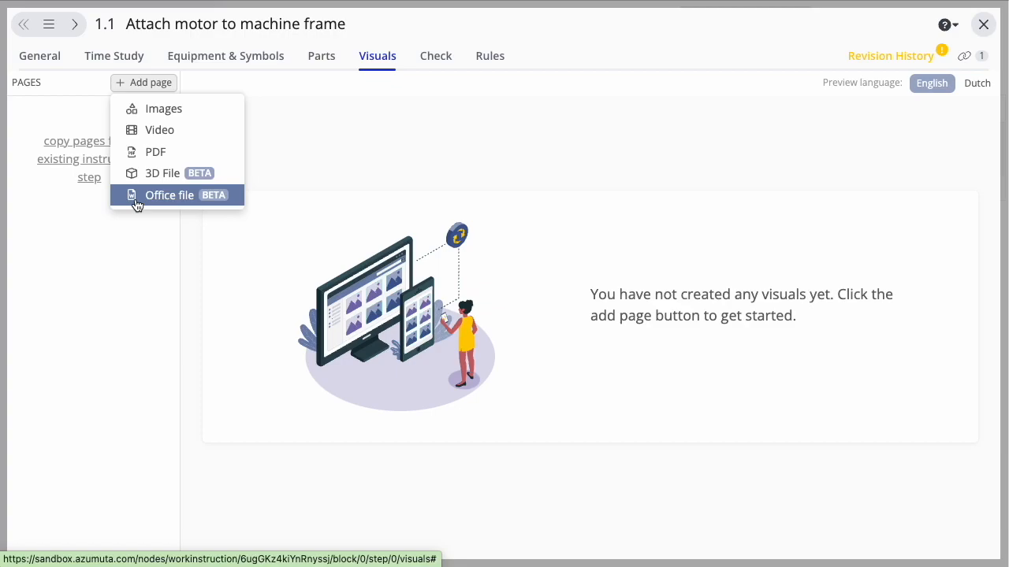
pyautogui.click(160, 108)
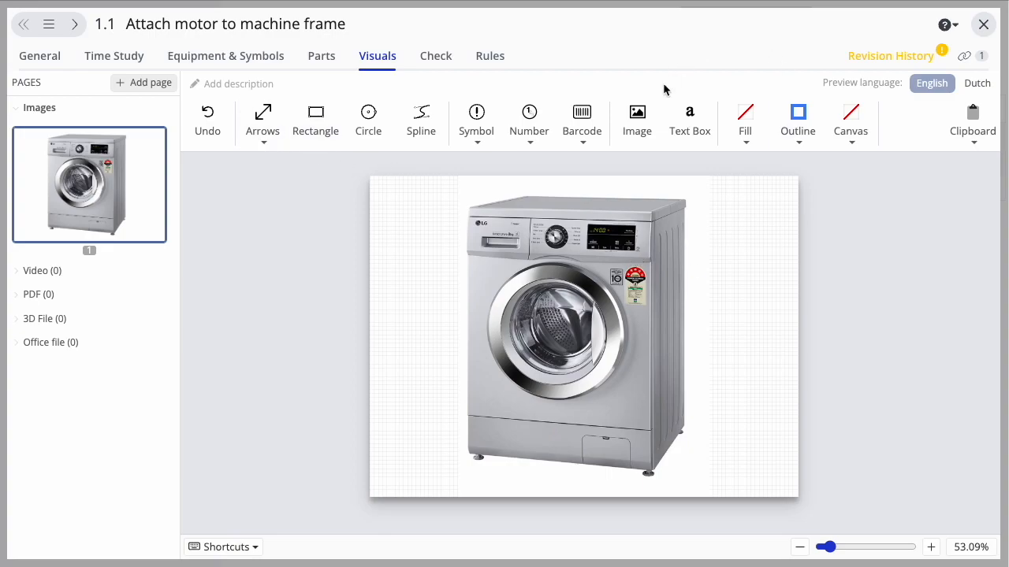
# Delete the washing machine picture from the image page of instruction step 1.1
pyautogui.click(643, 120)
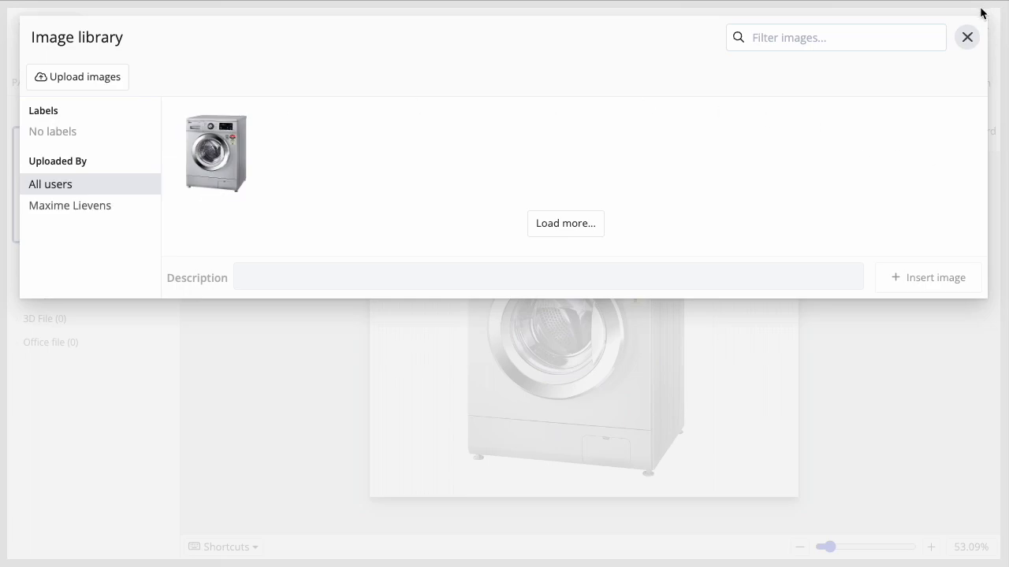
pyautogui.click(967, 37)
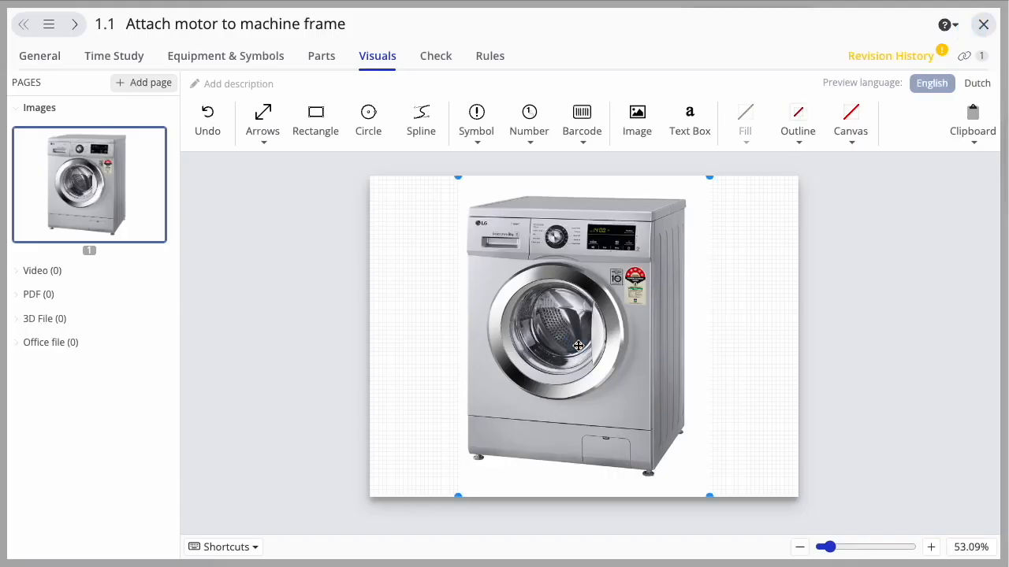
pyautogui.press('Delete')
# Upload the file Motor washing machine.jpeg to the image library
pyautogui.click(636, 126)
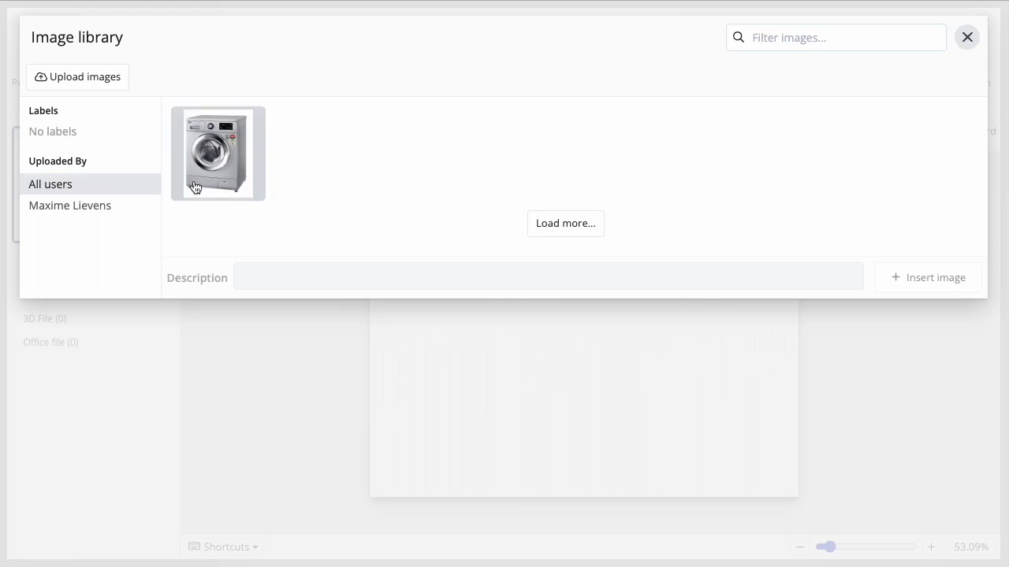
pyautogui.click(103, 82)
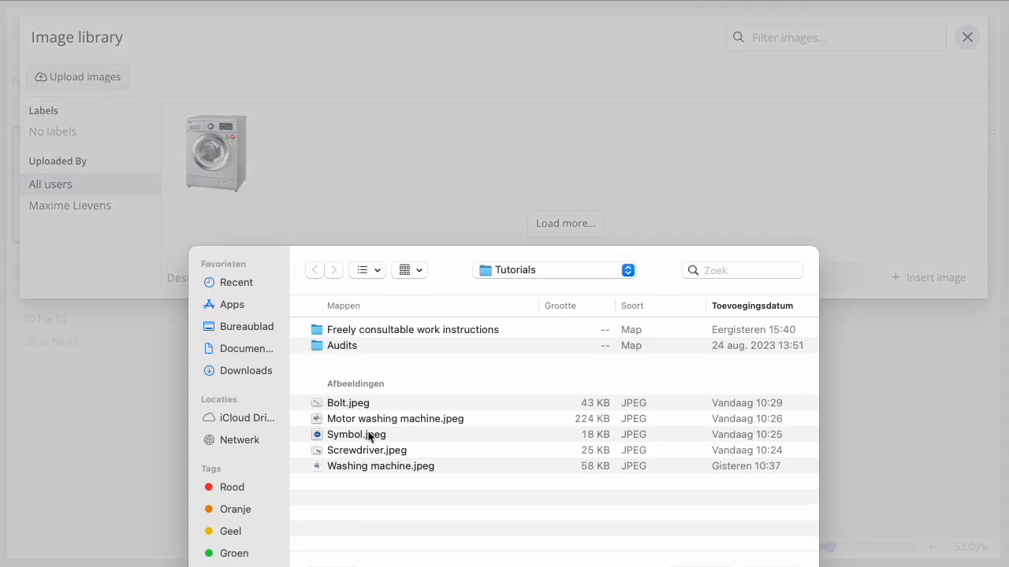
pyautogui.click(389, 419)
pyautogui.click(758, 561)
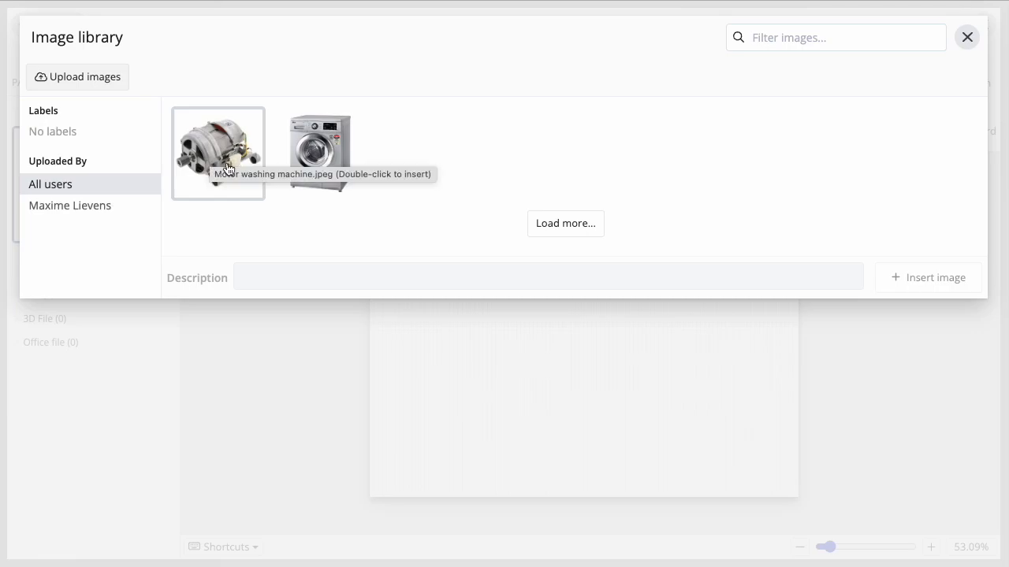
# Add the label Motor to the uploaded motor picture in the image library
pyautogui.click(211, 158)
pyautogui.click(263, 307)
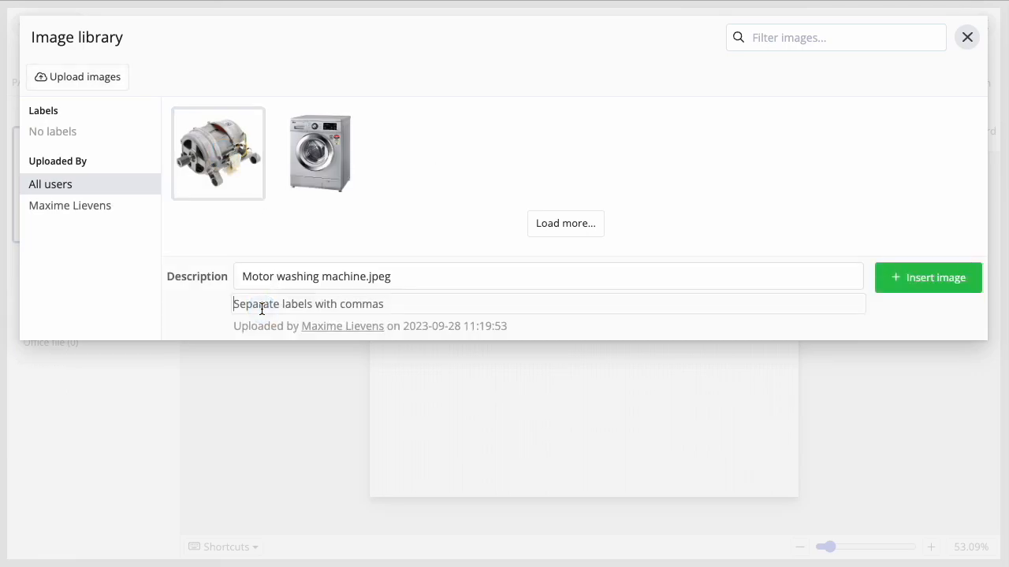
pyautogui.write('Motor')
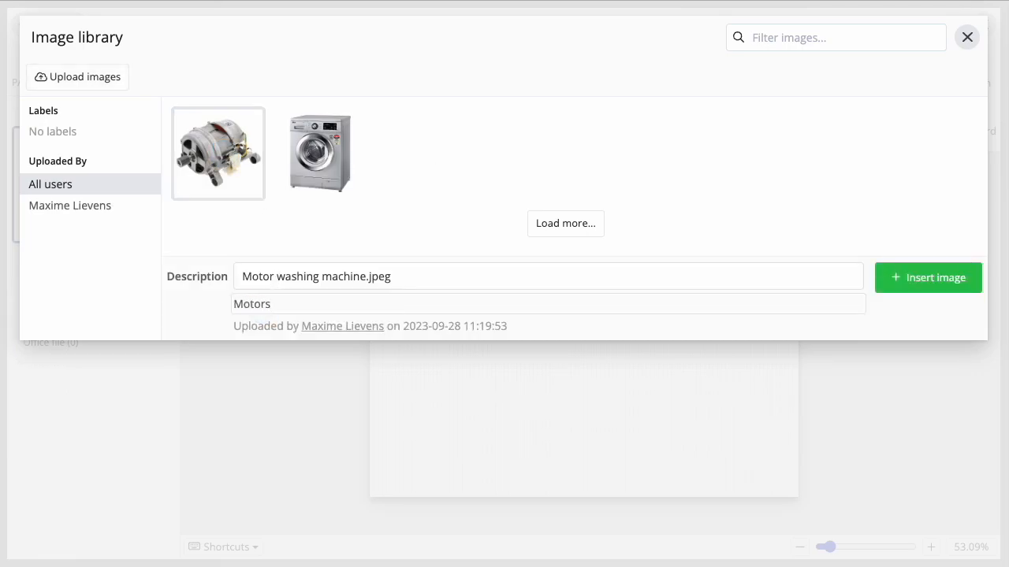
pyautogui.press('Return')
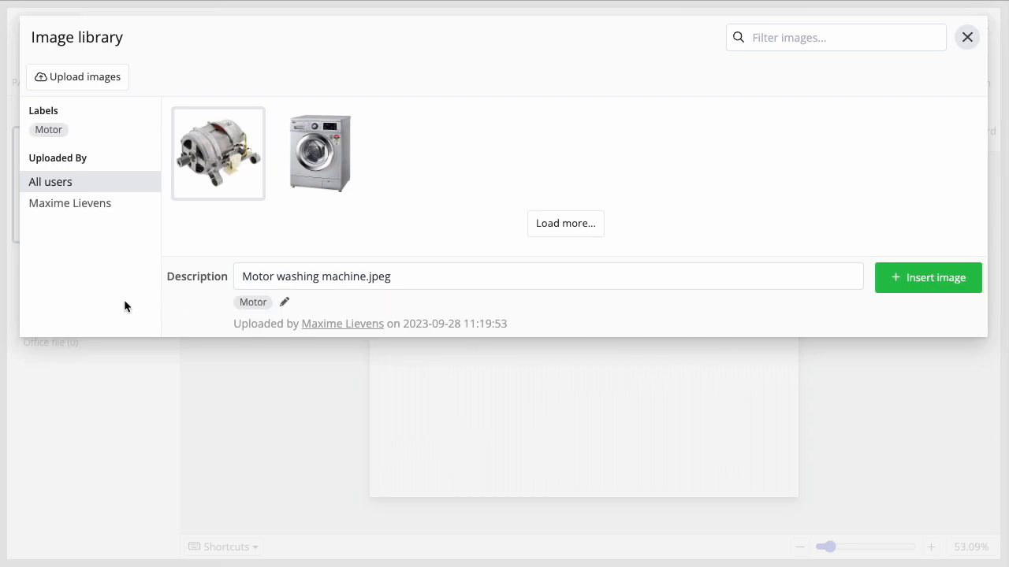
# Filter the image library by the Motor label, and clear the filter again
pyautogui.click(49, 129)
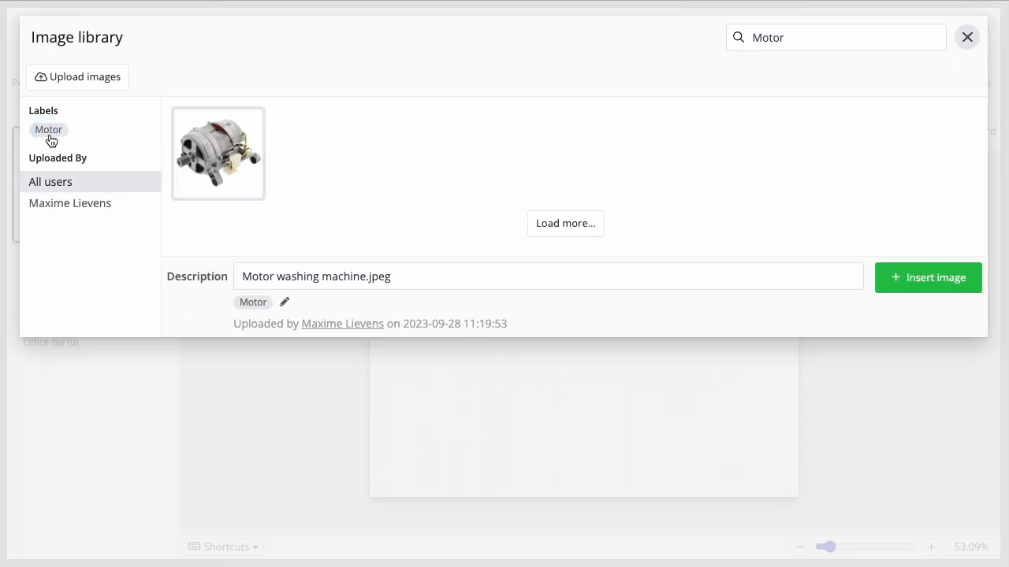
pyautogui.click(821, 38)
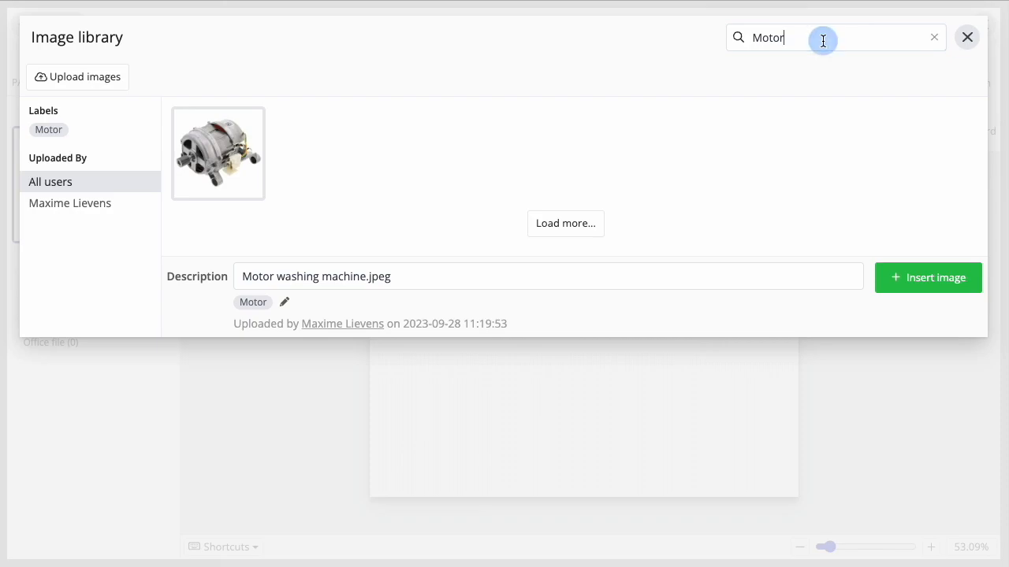
pyautogui.click(932, 37)
# Insert the motor picture on the page and enlarge it to nearly the full page height
pyautogui.click(227, 156)
pyautogui.click(880, 272)
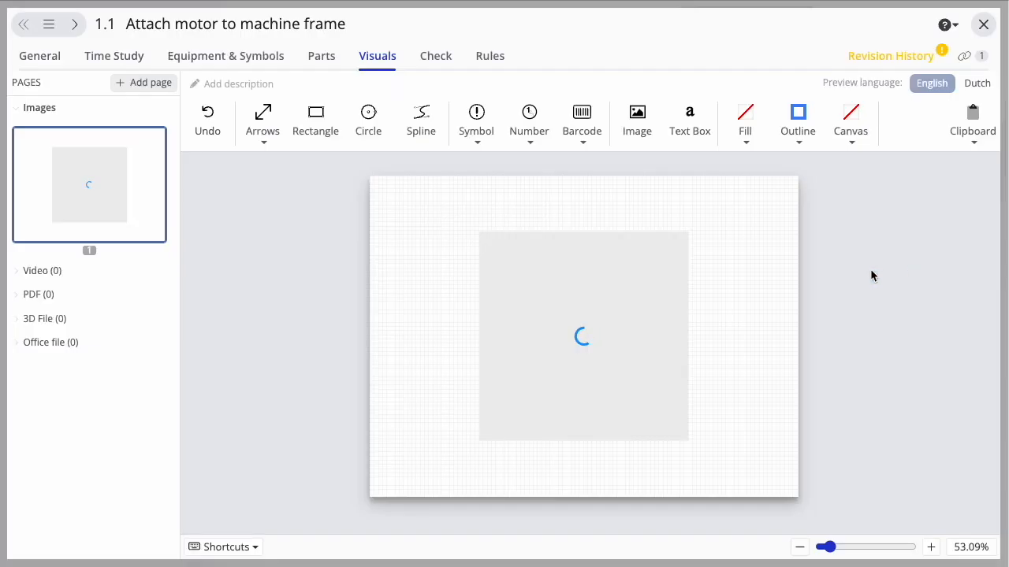
pyautogui.moveTo(480, 235); pyautogui.dragTo(435, 222)
pyautogui.moveTo(688, 441); pyautogui.dragTo(734, 465)
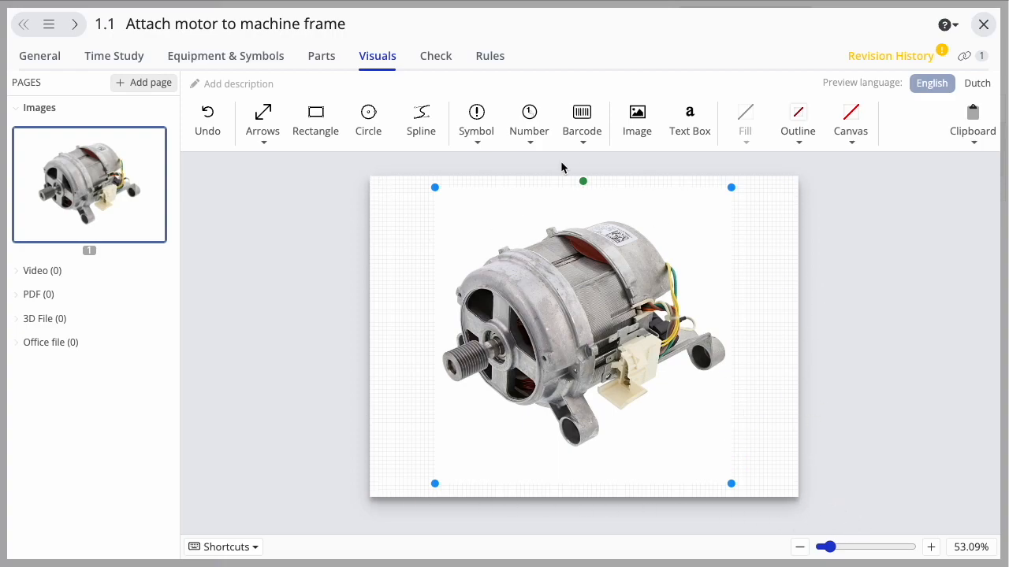
# Draw a single-headed arrow from the page's upper-left corner area toward the motor housing
pyautogui.click(267, 140)
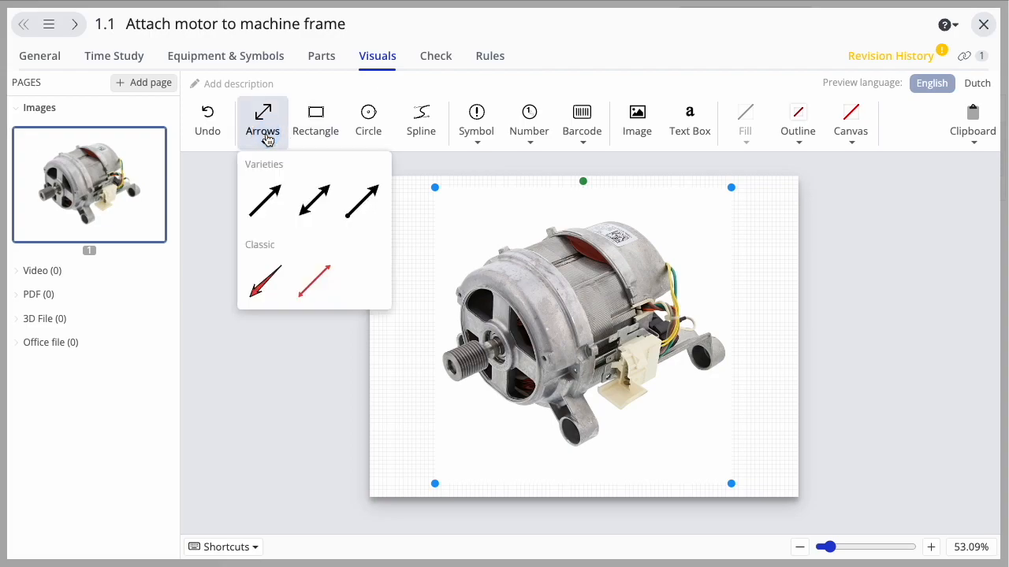
pyautogui.click(265, 198)
pyautogui.click(396, 214)
pyautogui.moveTo(400, 217); pyautogui.dragTo(469, 238)
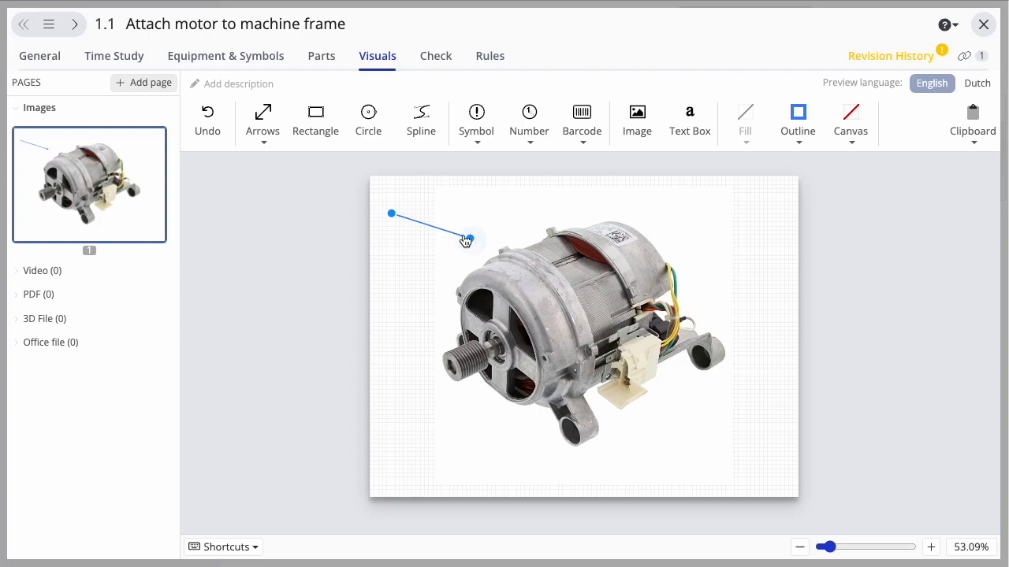
# Draw a wide rectangle overlapping the upper-left part of the motor, and look at the outline colour and line width options
pyautogui.click(315, 125)
pyautogui.moveTo(385, 259); pyautogui.dragTo(524, 309)
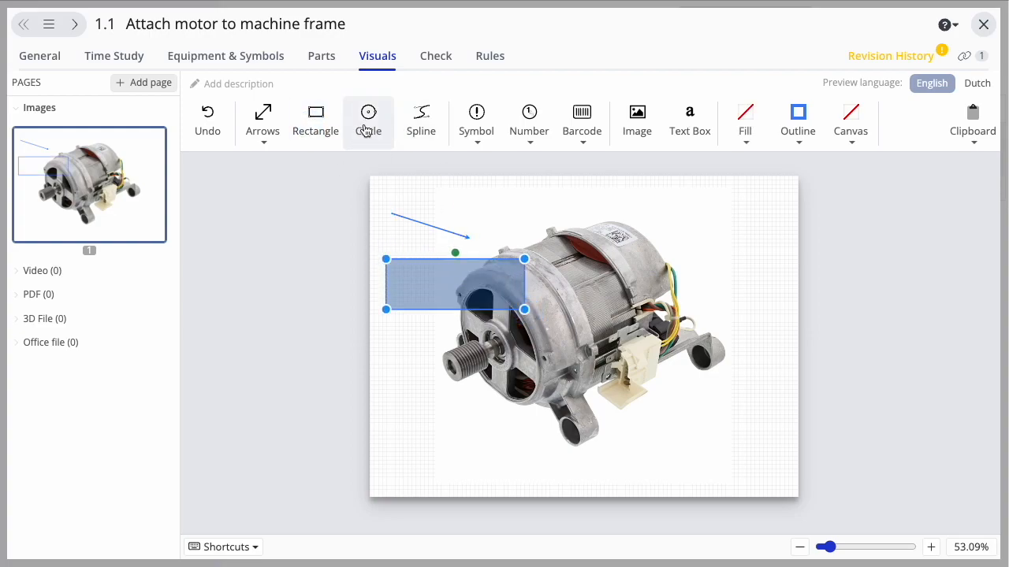
pyautogui.click(804, 146)
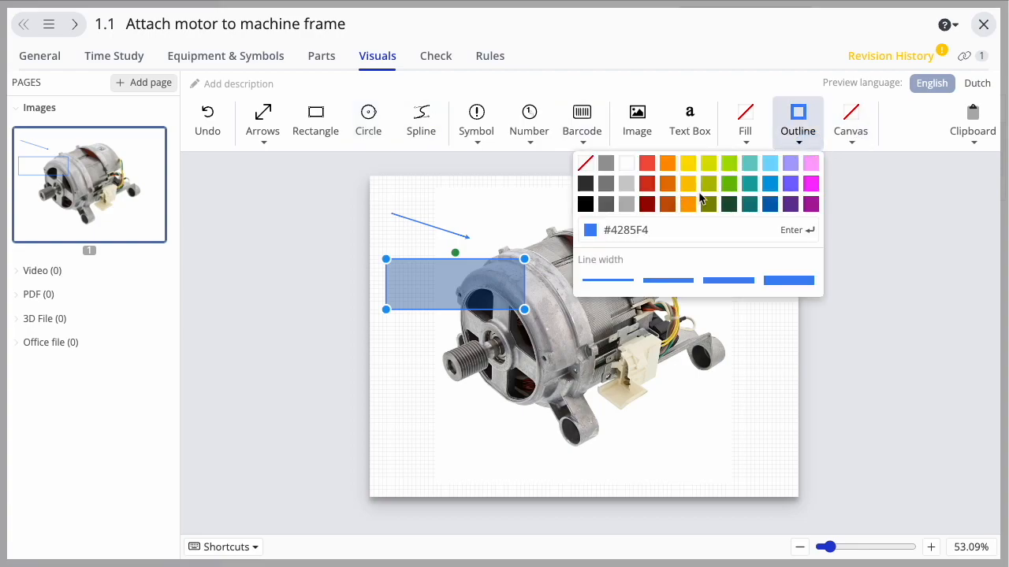
pyautogui.click(693, 128)
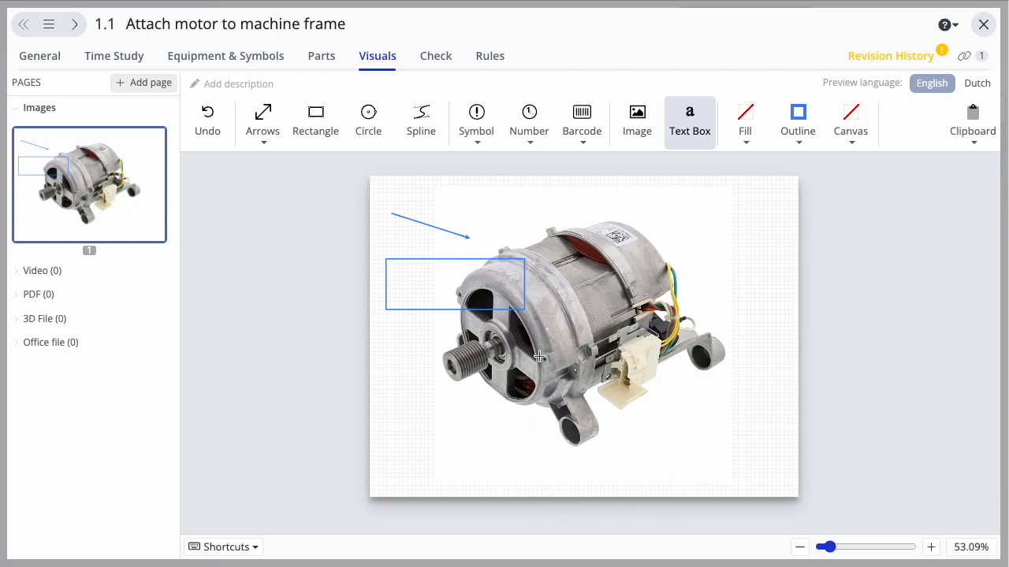
# Close the instruction step and preview "Attach motor to machine frame" in the draft operator view to check the annotated motor picture
pyautogui.click(983, 24)
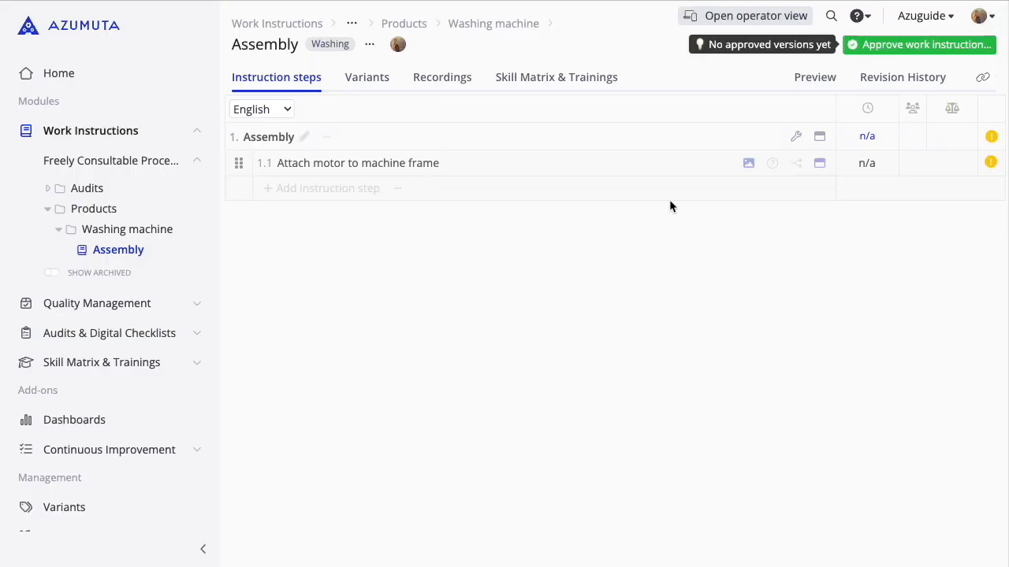
pyautogui.click(815, 80)
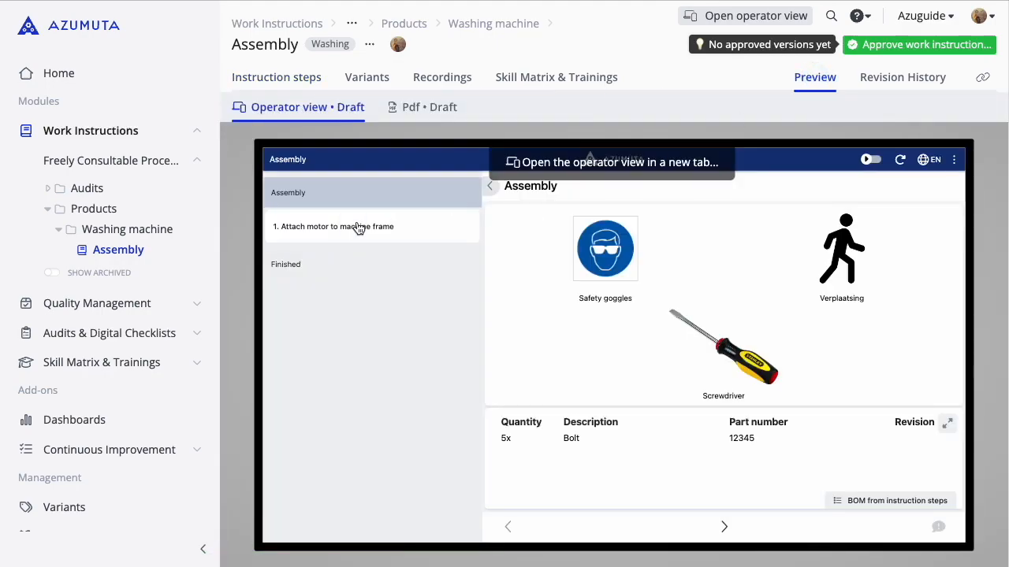
pyautogui.click(356, 228)
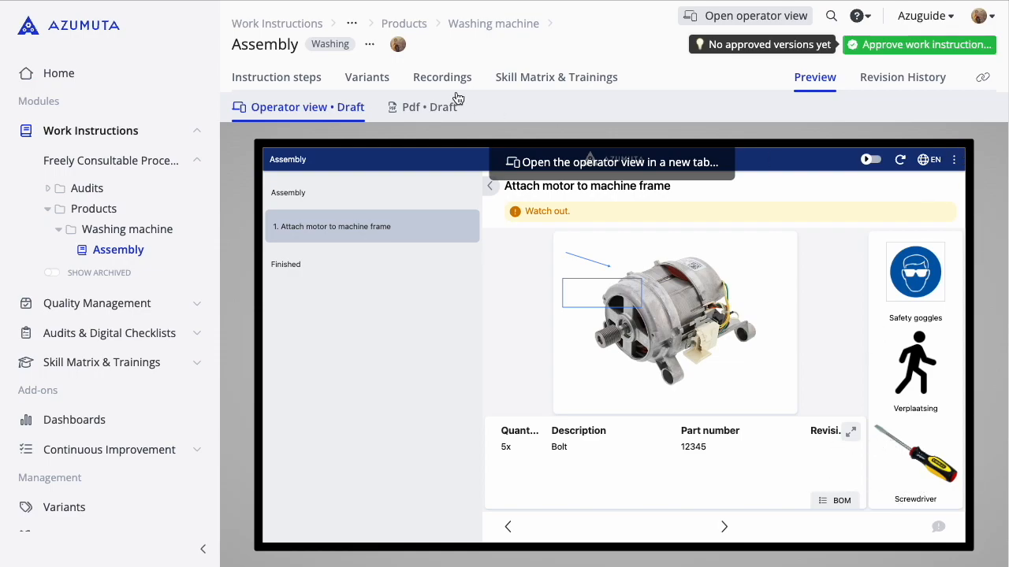
# Remove the Bolt part from instruction step 1.1 and preview "Attach motor to machine frame" in the draft operator view
pyautogui.click(308, 78)
pyautogui.click(474, 162)
pyautogui.click(427, 163)
pyautogui.click(321, 56)
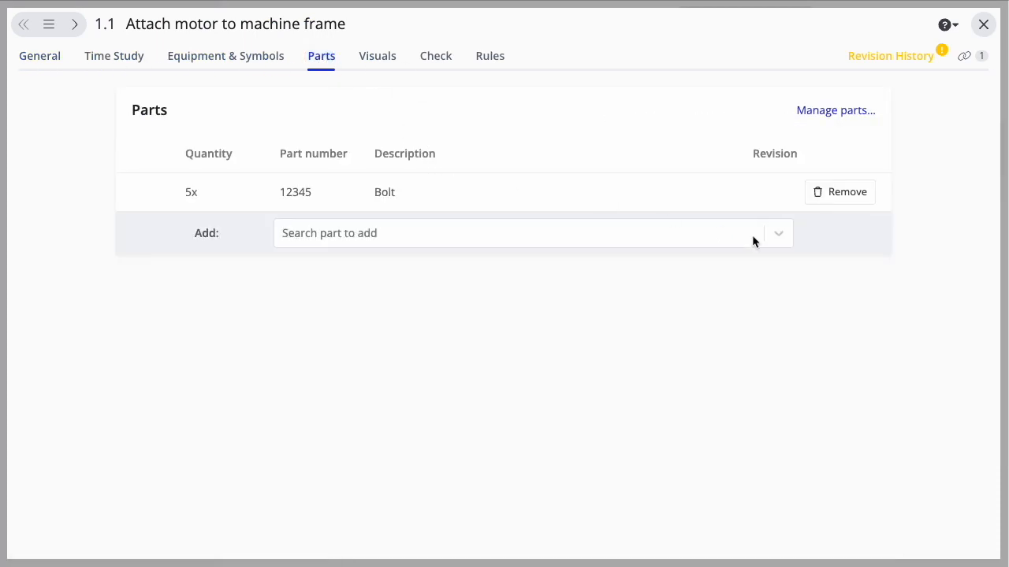
pyautogui.click(829, 196)
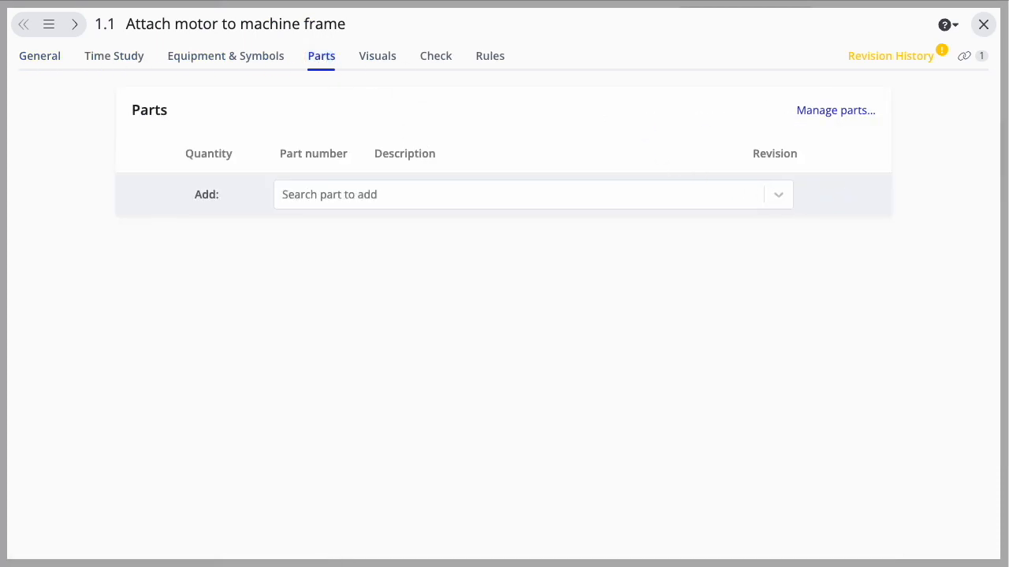
pyautogui.click(984, 24)
pyautogui.click(814, 76)
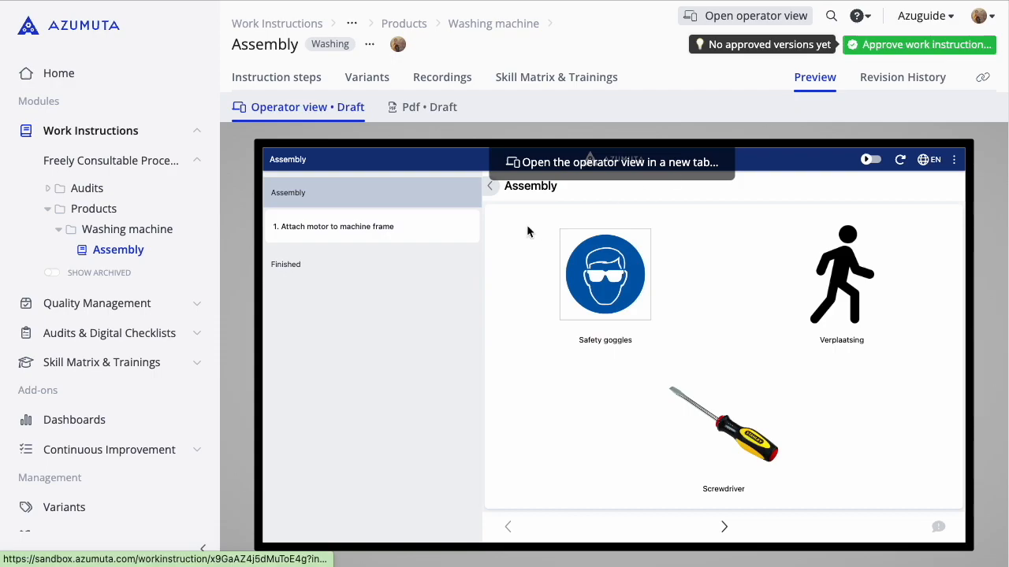
pyautogui.click(408, 231)
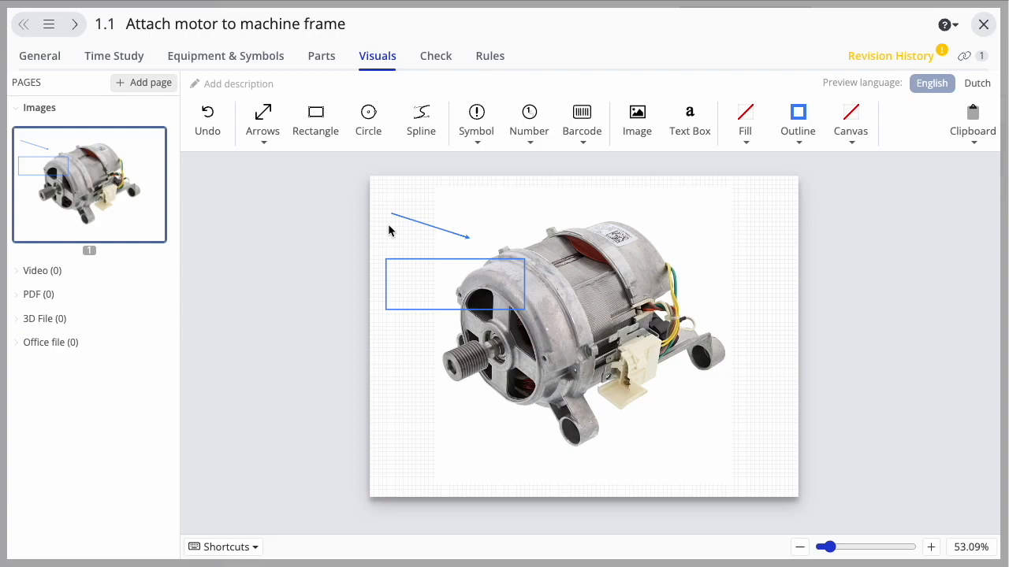
# Add a second image page to the visuals of instruction step 1.1 and insert the washing machine picture from the library
pyautogui.click(150, 82)
pyautogui.click(154, 109)
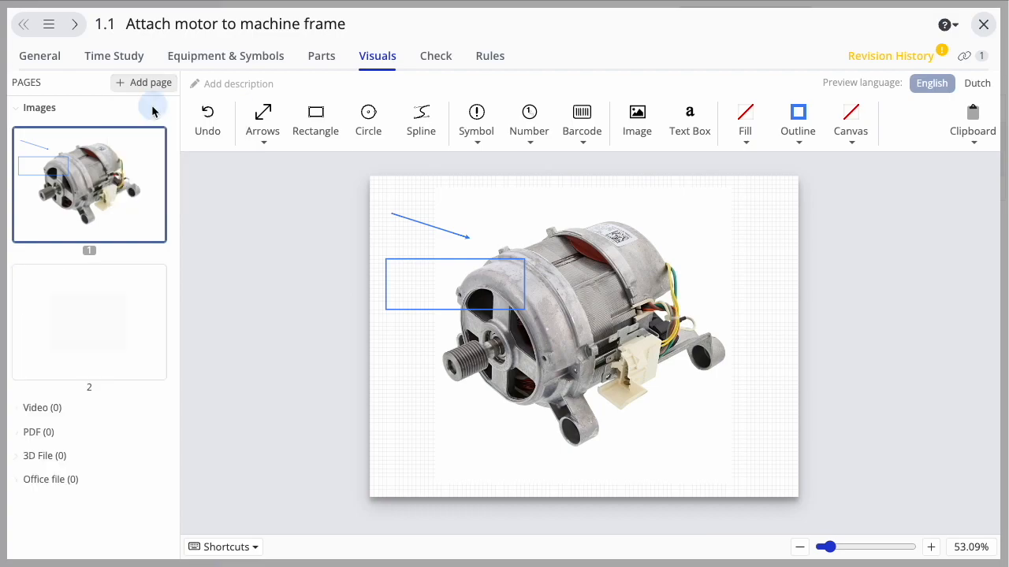
pyautogui.click(626, 139)
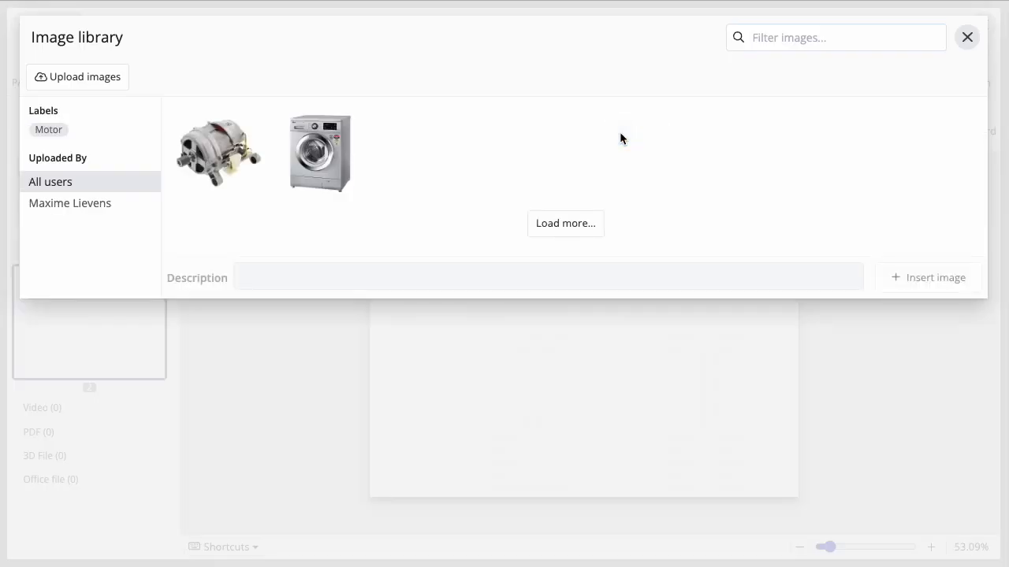
pyautogui.click(322, 154)
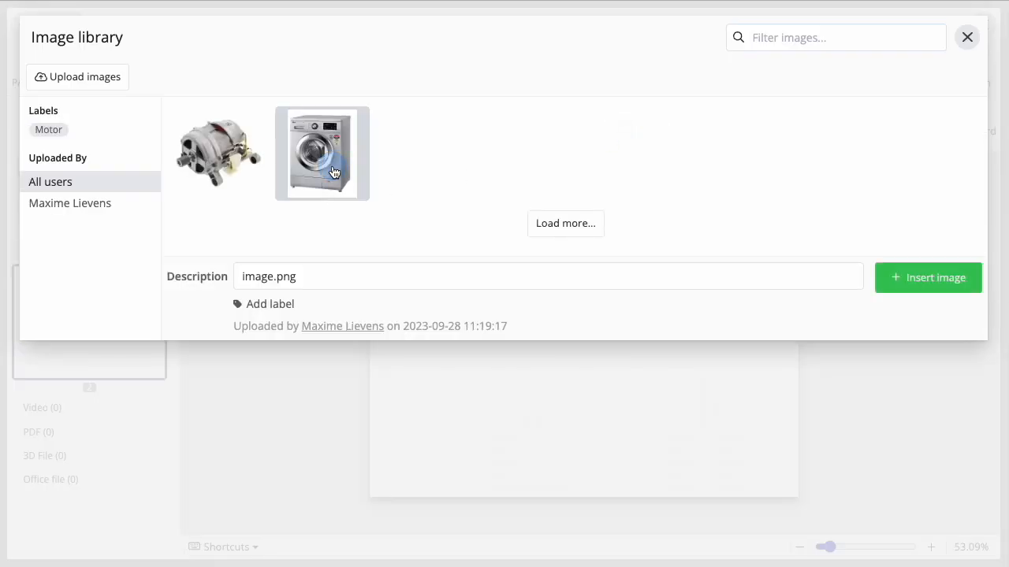
pyautogui.click(930, 284)
# Enlarge the washing machine picture to nearly the full page height and center it on the second page
pyautogui.click(536, 305)
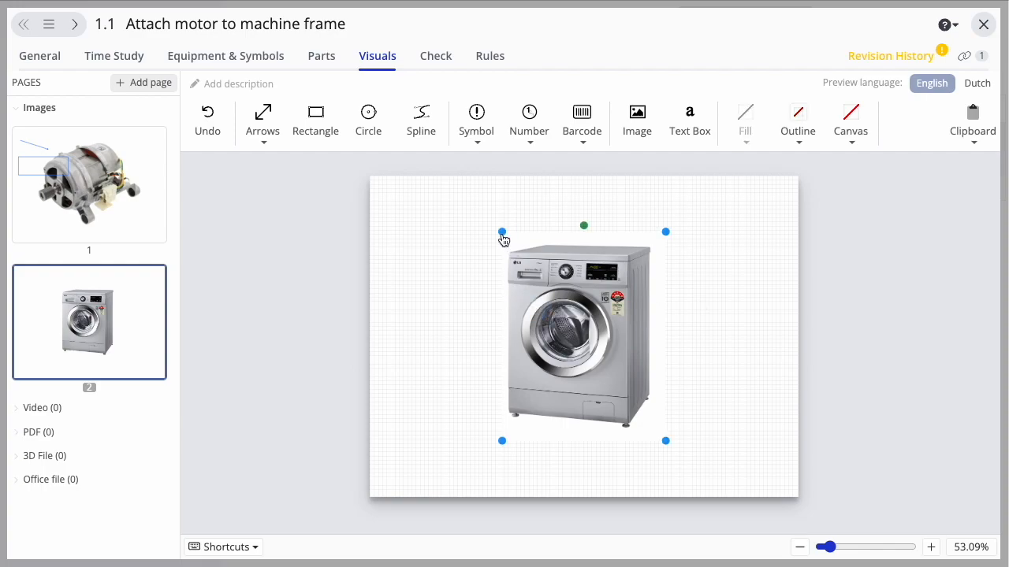
pyautogui.moveTo(502, 239); pyautogui.dragTo(417, 218)
pyautogui.click(566, 295)
pyautogui.moveTo(566, 295); pyautogui.dragTo(599, 297)
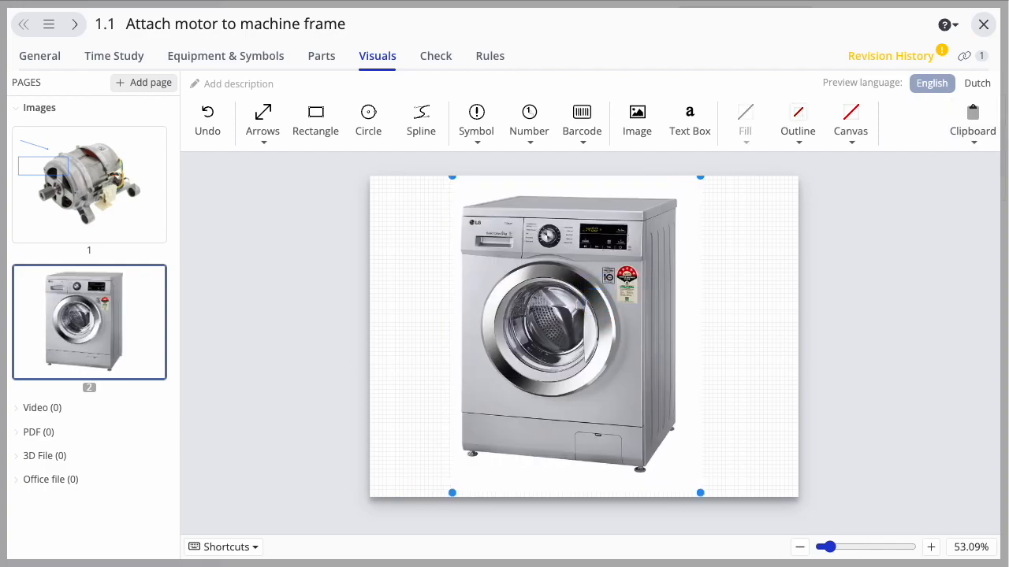
# Close the instruction step and preview "Attach motor to machine frame" in the draft operator view to check both image pages
pyautogui.click(984, 24)
pyautogui.click(816, 78)
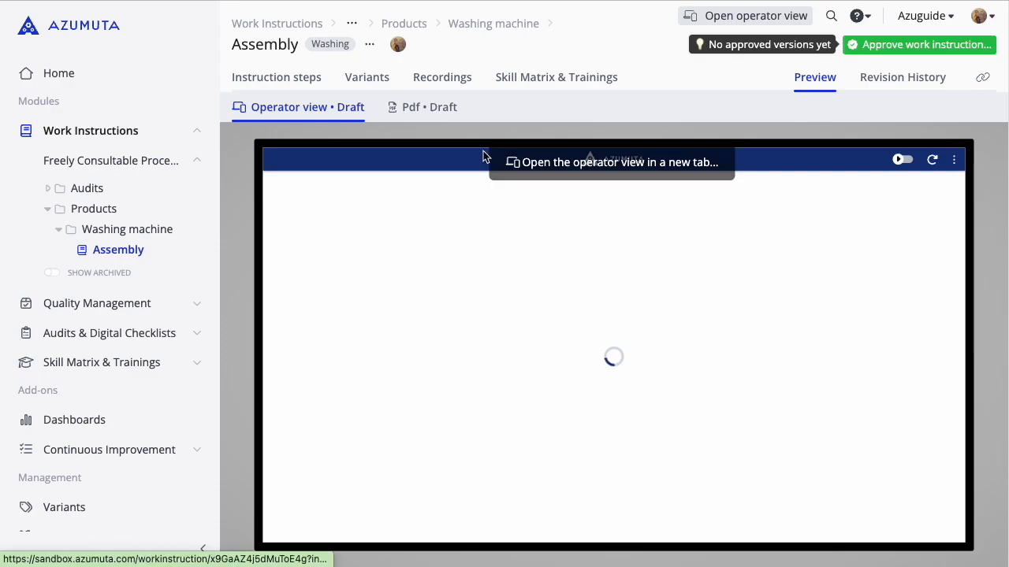
pyautogui.click(350, 225)
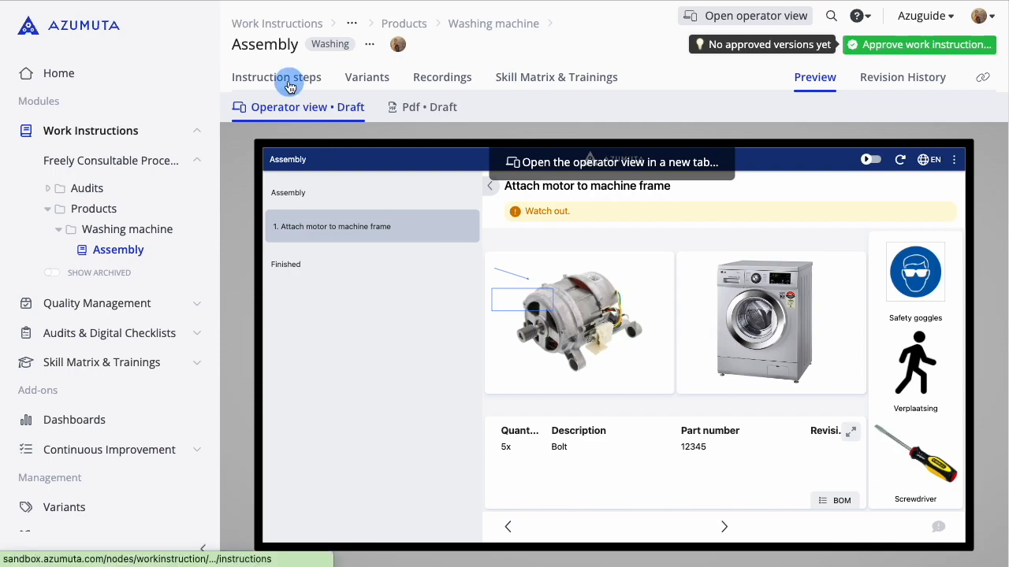
# Reopen the visuals of instruction step 1.1 and pin the motor picture's page as the primary page
pyautogui.click(288, 79)
pyautogui.click(513, 159)
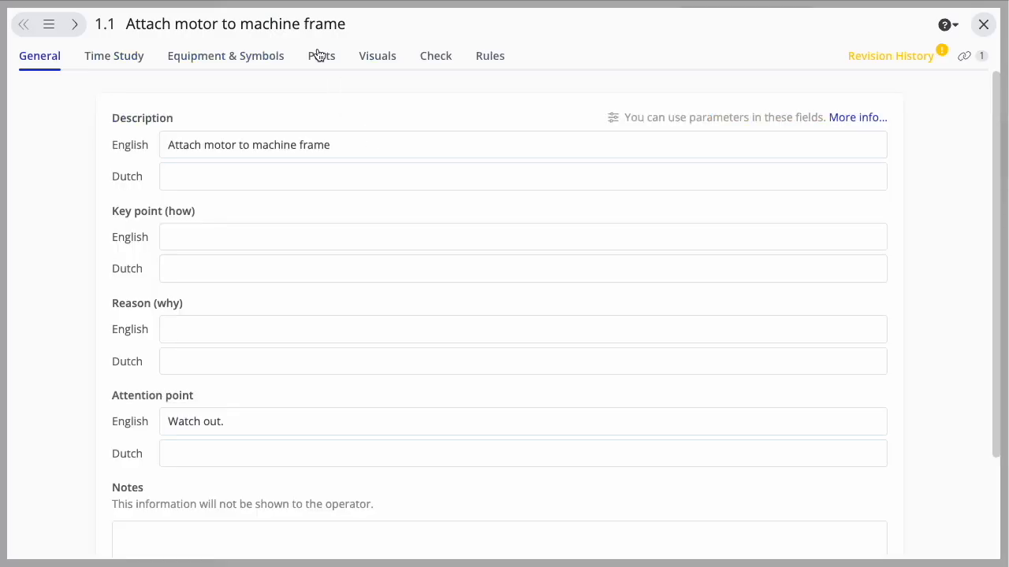
pyautogui.click(376, 62)
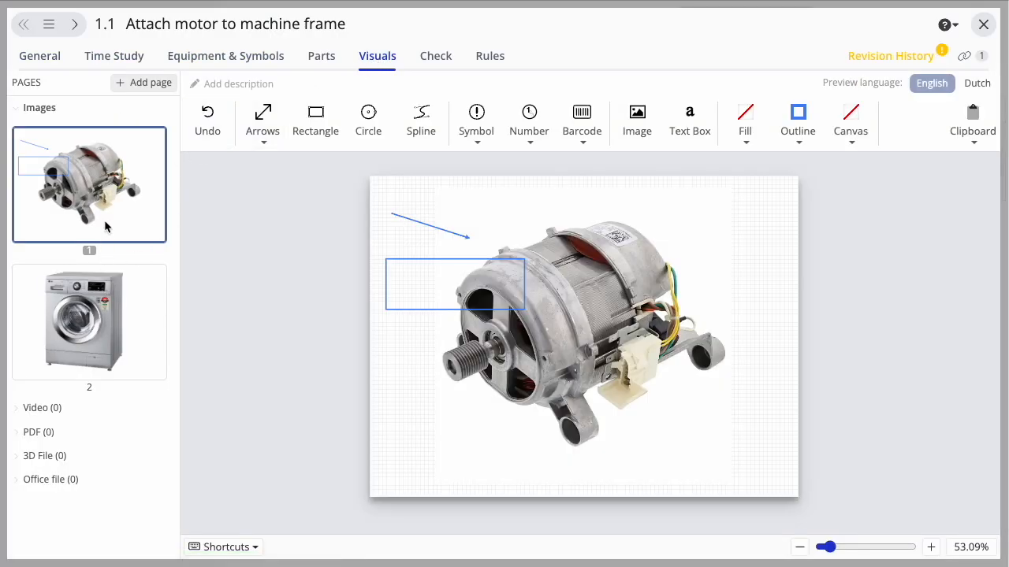
pyautogui.rightClick(110, 217)
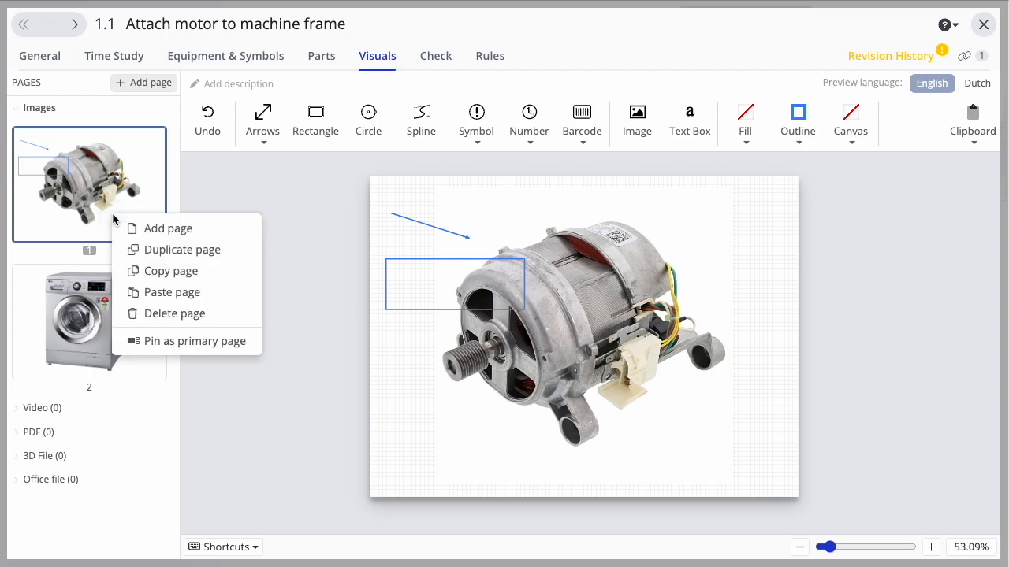
pyautogui.click(188, 341)
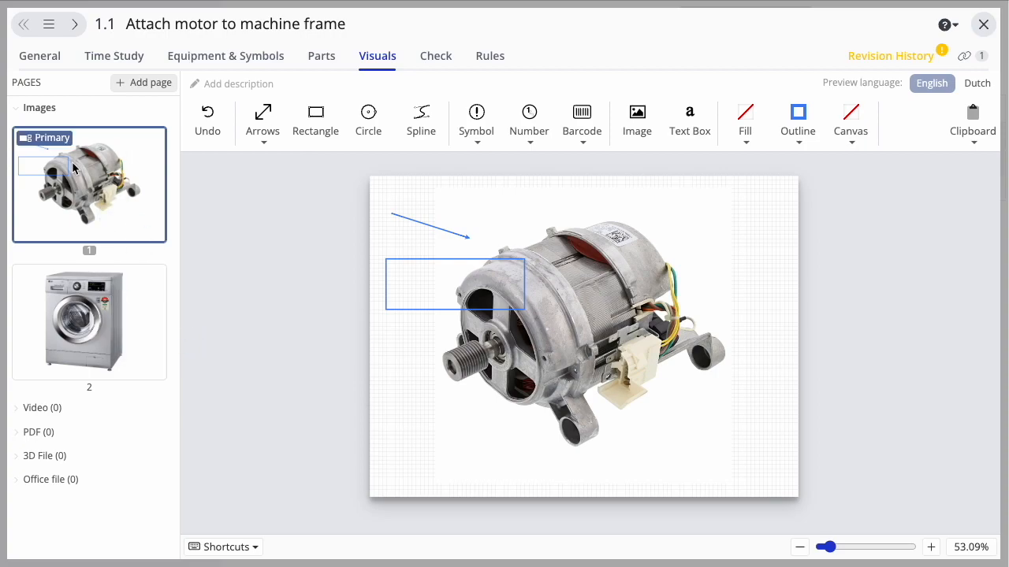
# Preview "Attach motor to machine frame" in the draft operator view and enlarge the washing machine picture to check it
pyautogui.click(983, 24)
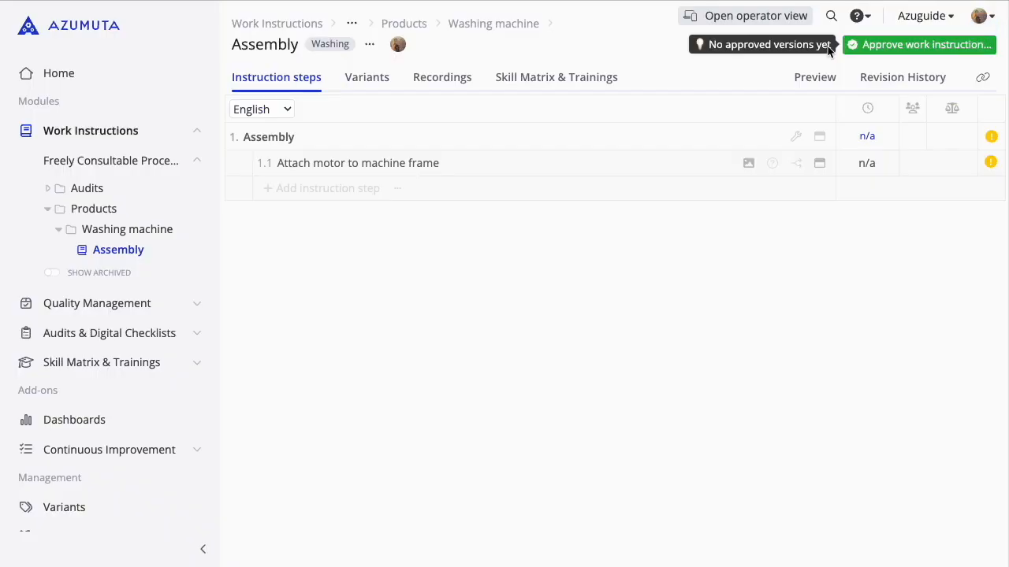
pyautogui.click(806, 78)
pyautogui.click(407, 223)
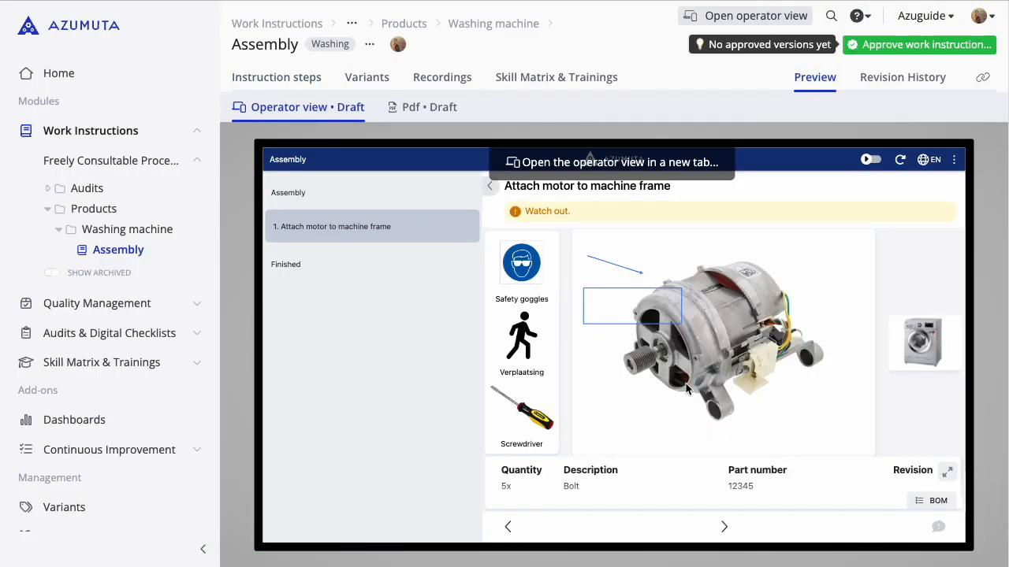
pyautogui.click(913, 347)
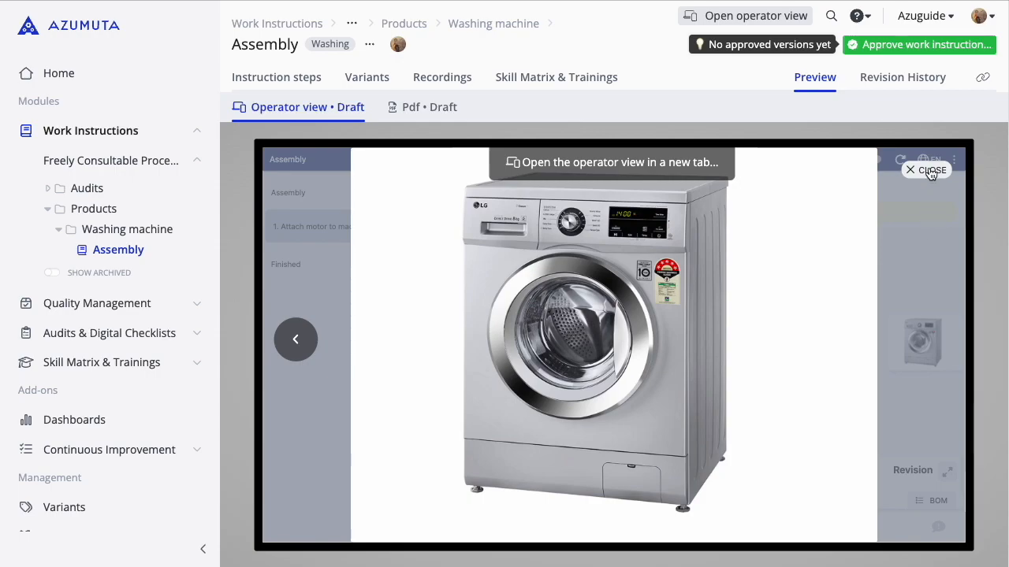
pyautogui.click(928, 170)
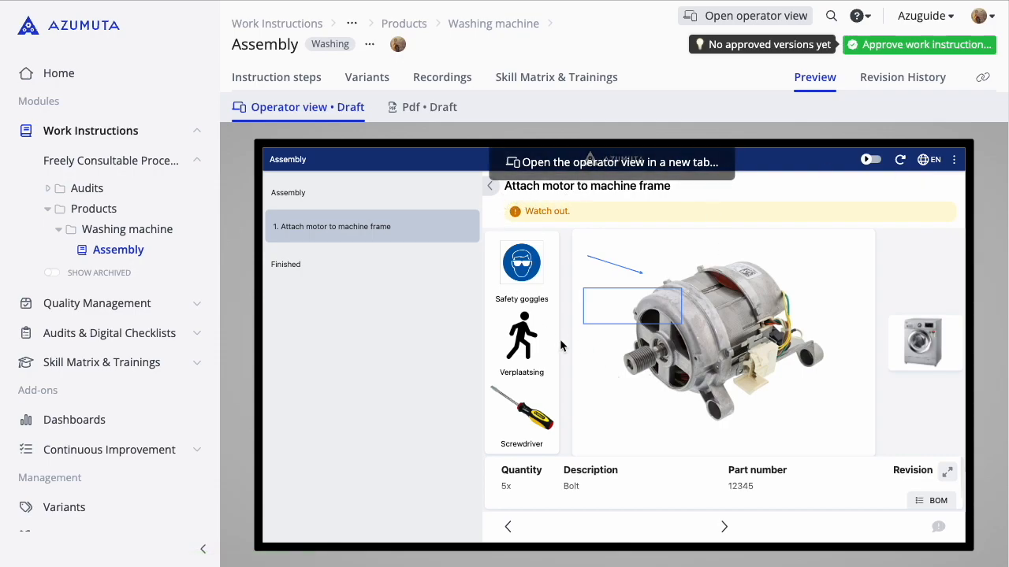
pyautogui.click(490, 188)
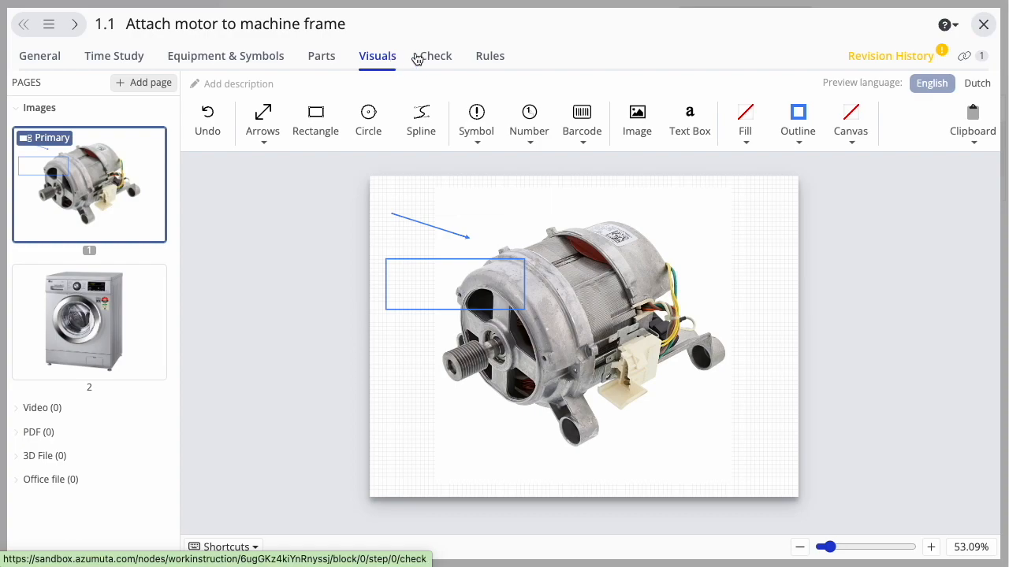
# Try the Yes/No and Single choice checks on instruction step 1.1, and keep the Ok/Nok check enabled
pyautogui.click(426, 56)
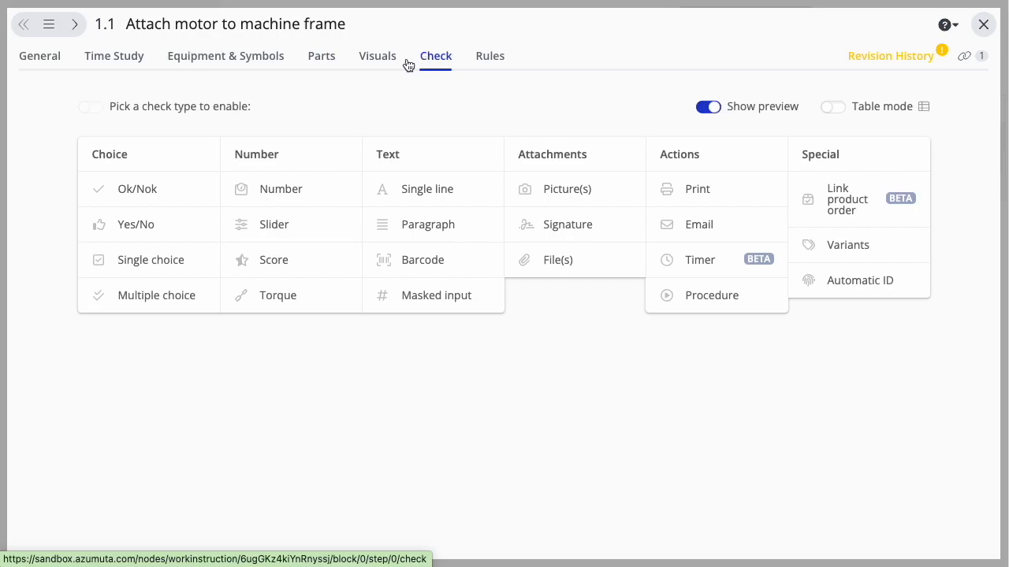
pyautogui.click(173, 193)
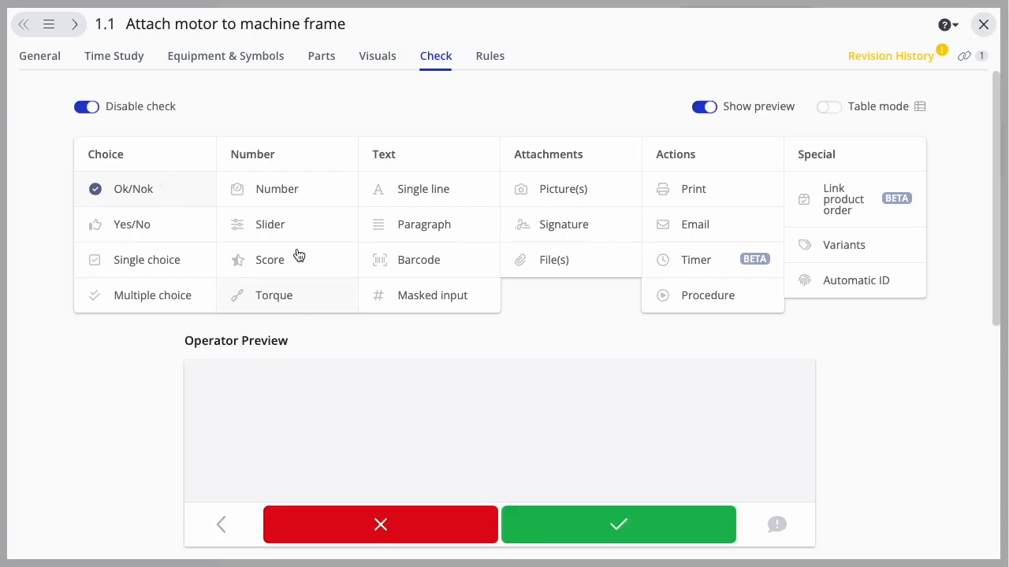
pyautogui.click(163, 227)
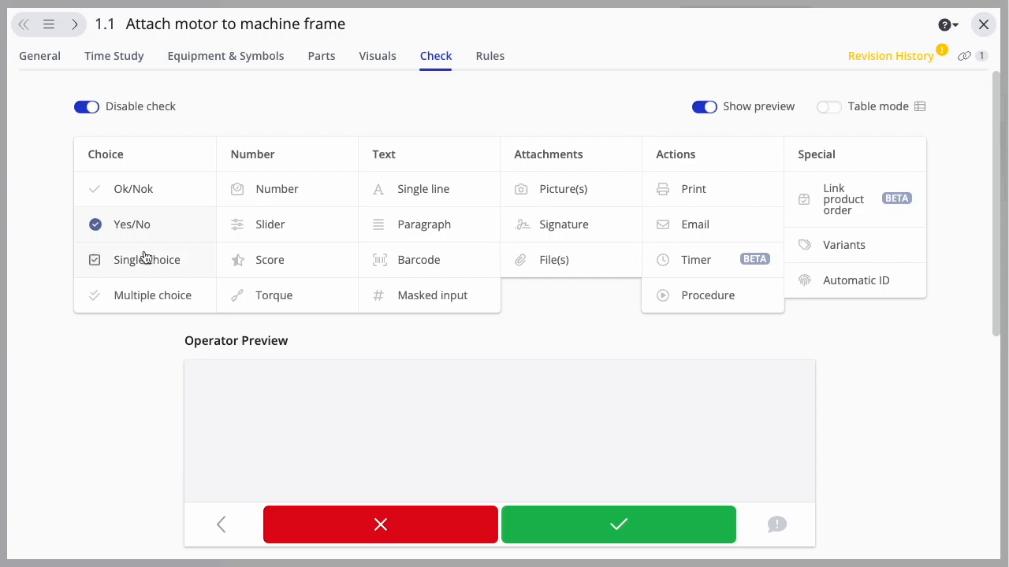
pyautogui.click(144, 260)
pyautogui.scroll(-2, 275, 402)
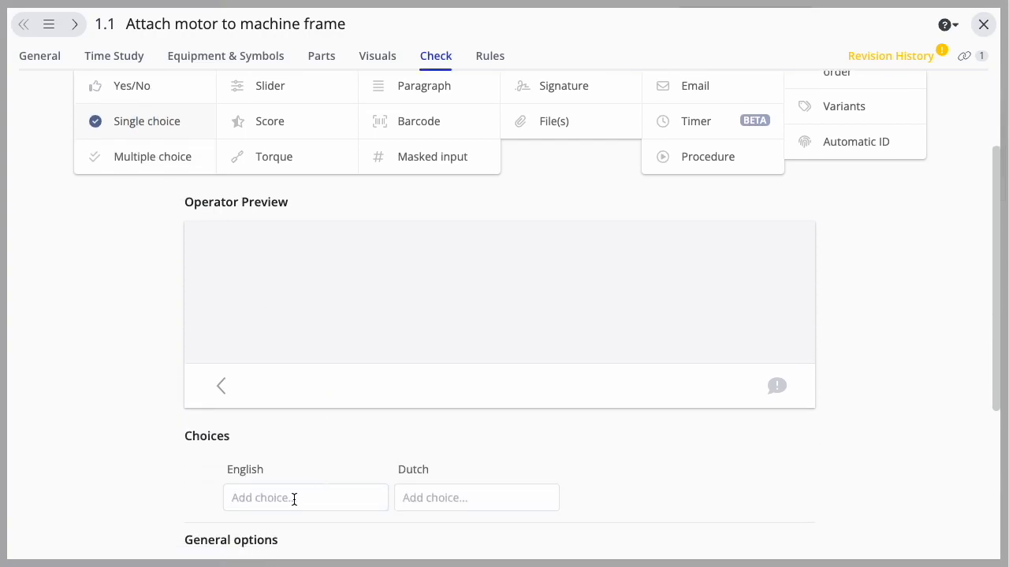
pyautogui.scroll(1, 309, 382)
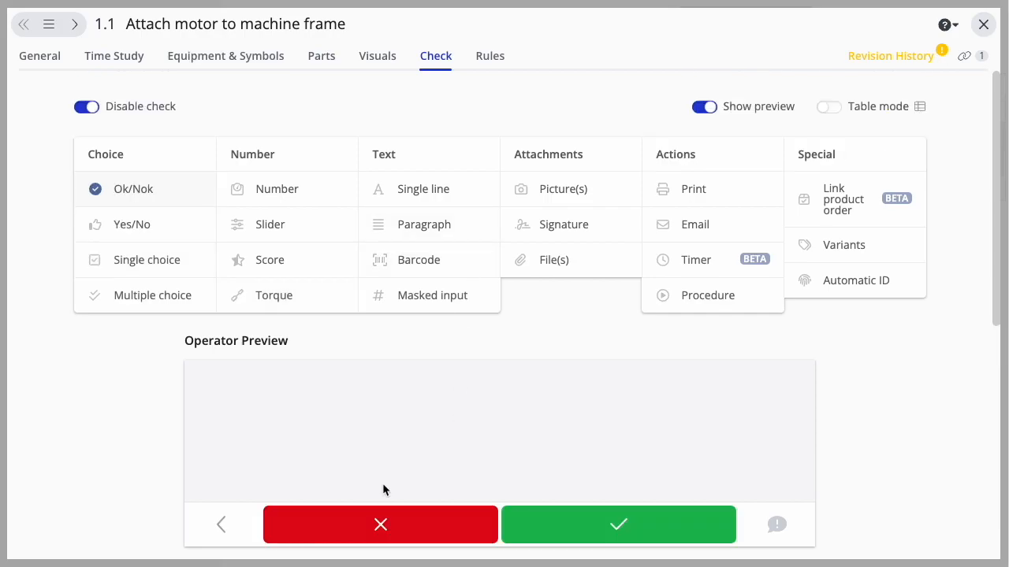
# Close the instruction step and preview the check of "Attach motor to machine frame" in the draft operator view
pyautogui.click(982, 26)
pyautogui.click(814, 79)
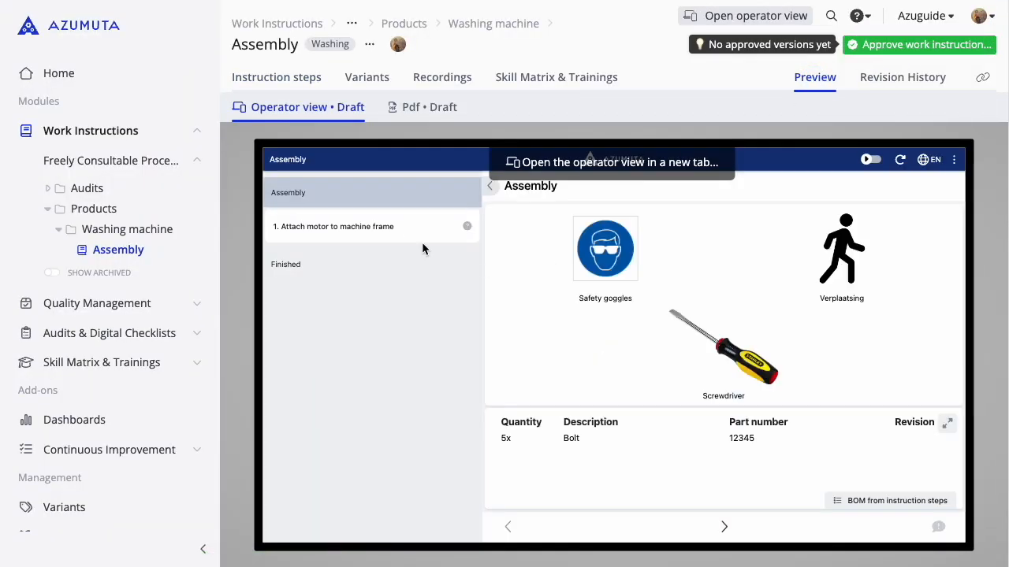
pyautogui.click(378, 233)
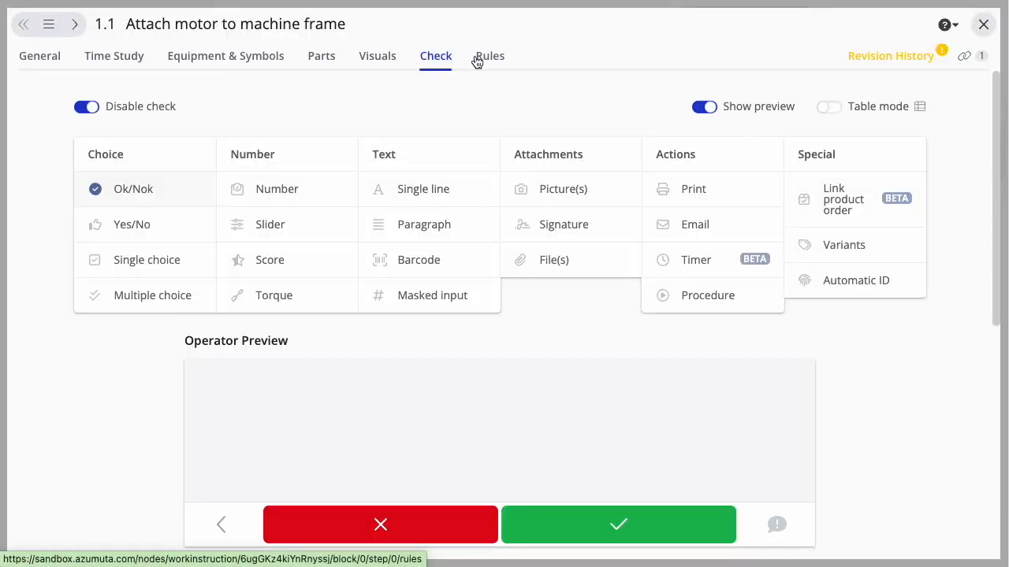
# Add a rule to instruction step 1.1 with the condition "Answer is OK" and the action "Show a message", then close the step
pyautogui.click(483, 56)
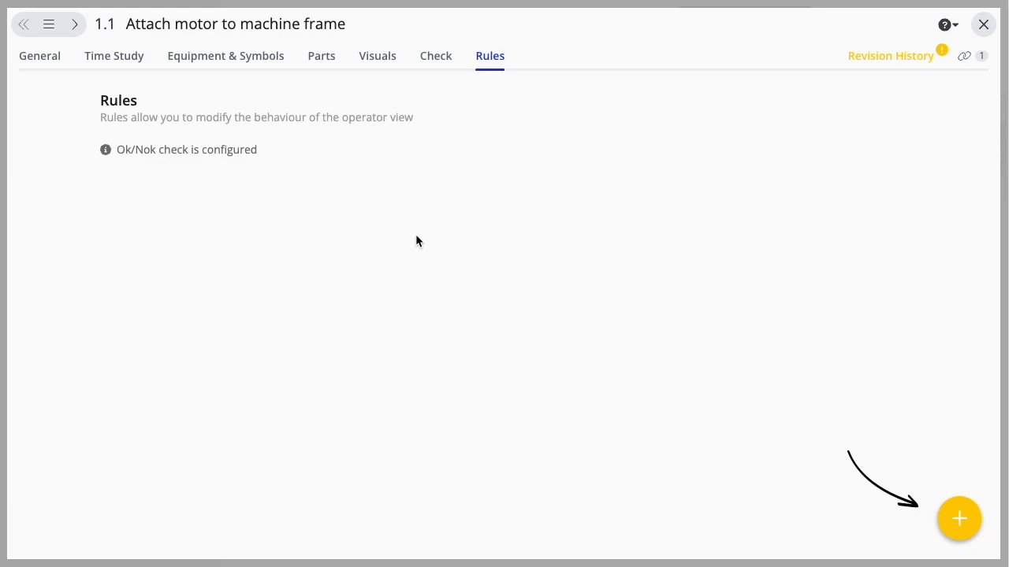
pyautogui.click(958, 518)
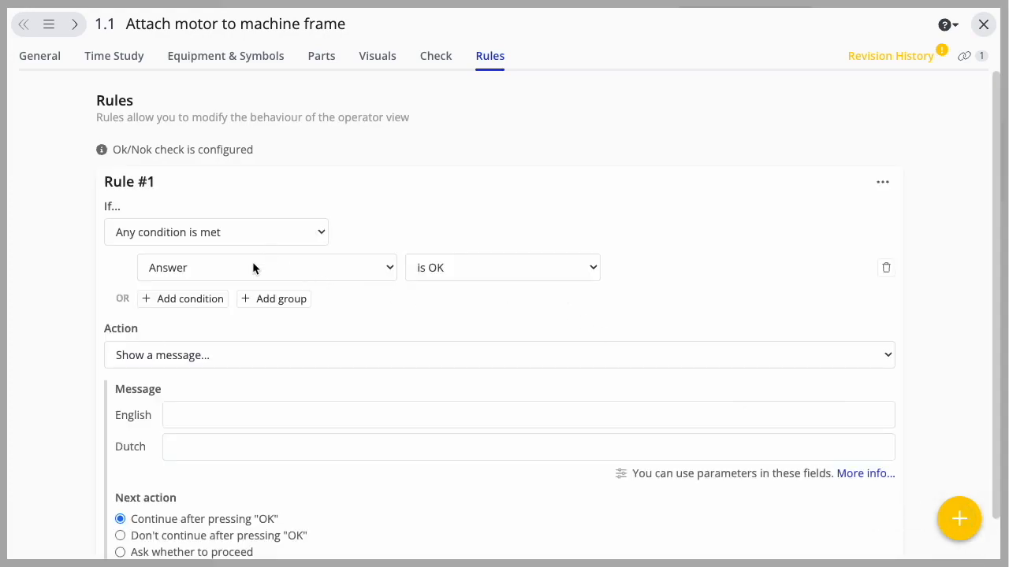
pyautogui.click(219, 356)
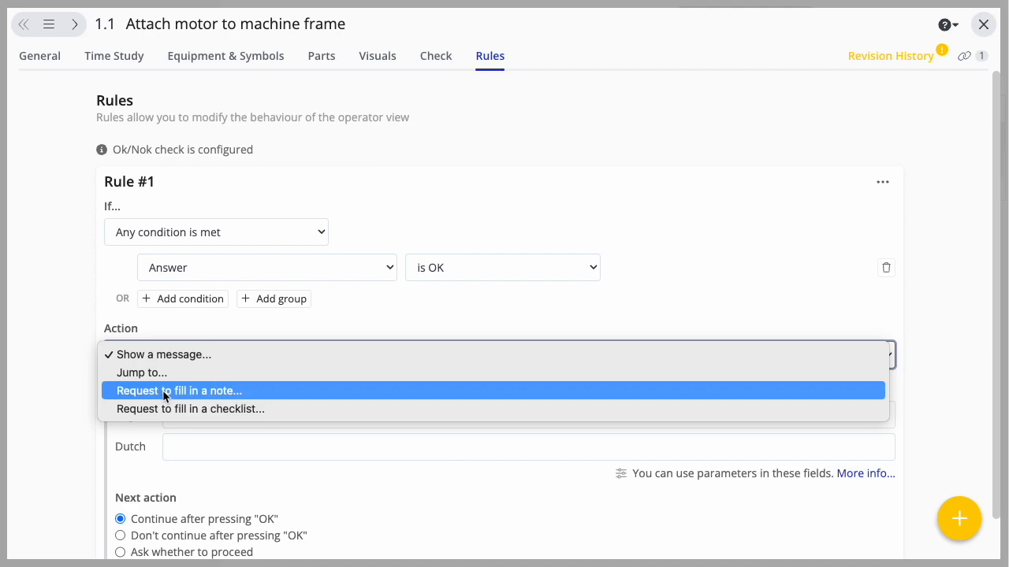
pyautogui.click(491, 46)
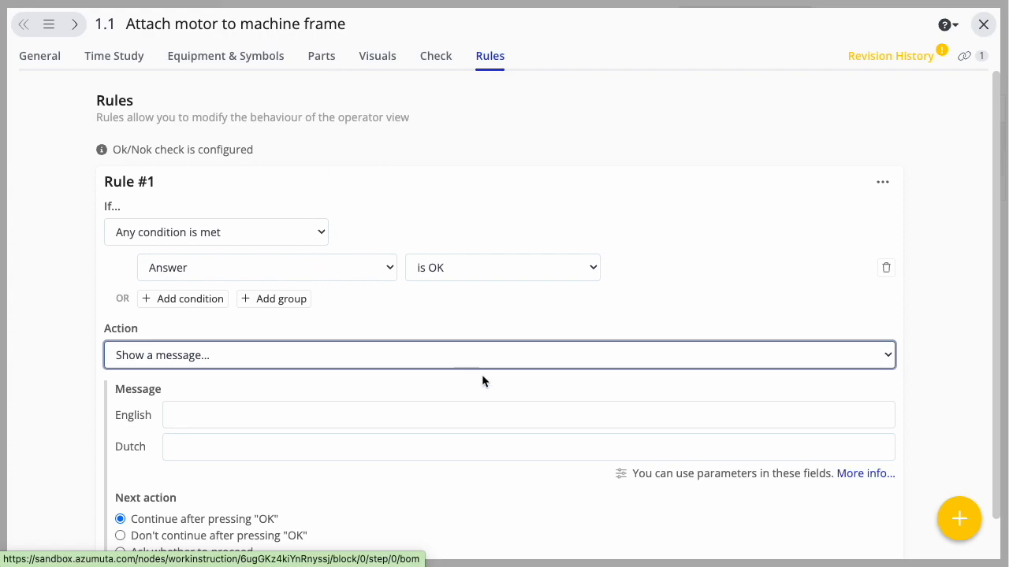
pyautogui.click(540, 182)
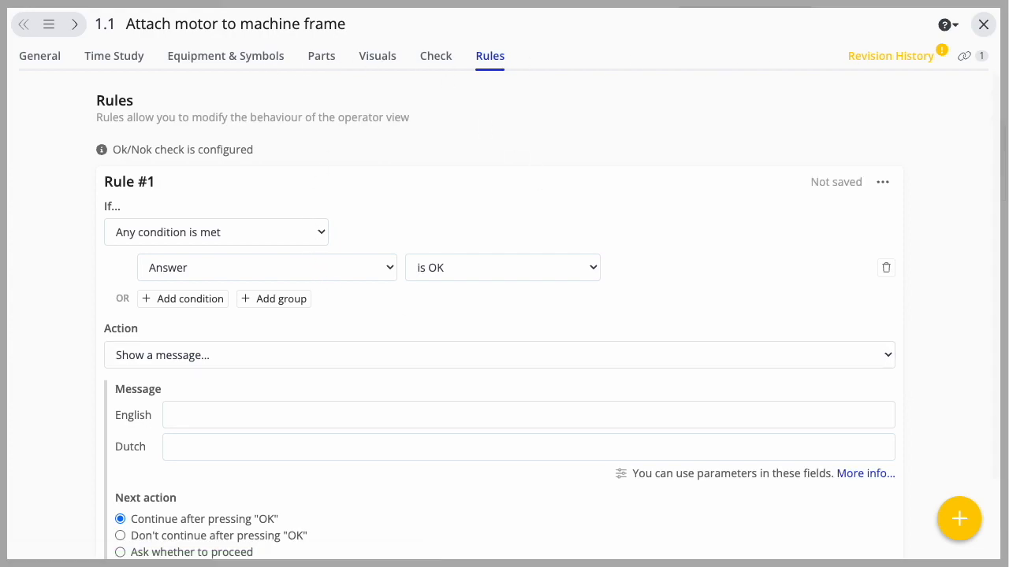
pyautogui.click(984, 24)
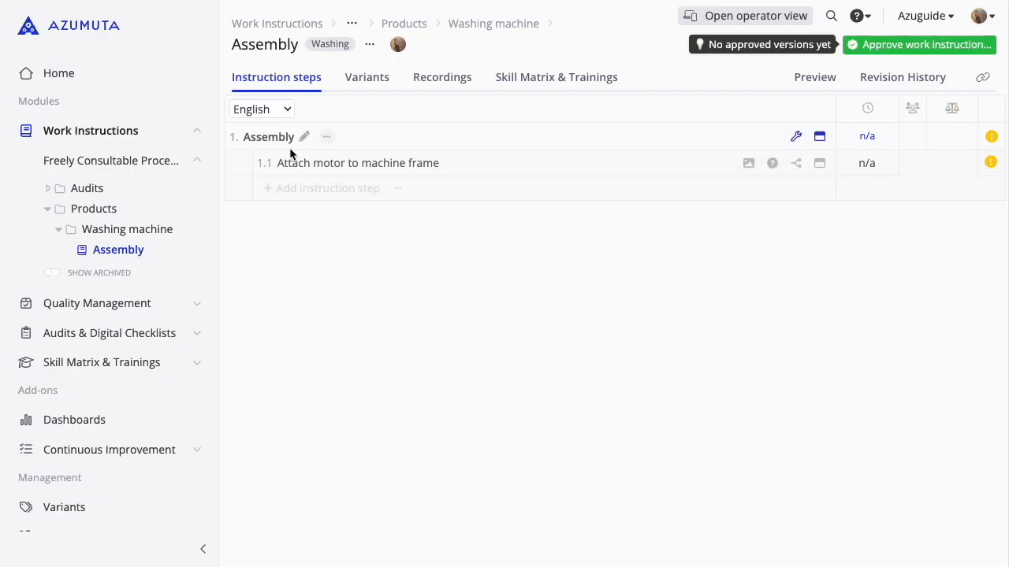
# Add instruction step 1.2 "Connect water inlet and outlet pipes" to the Assembly block
pyautogui.click(338, 189)
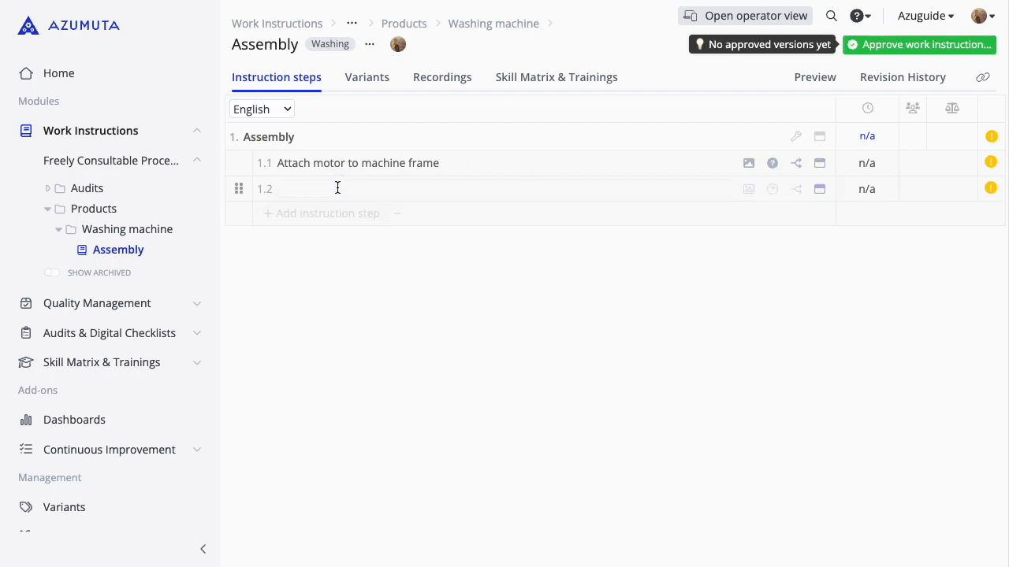
pyautogui.write('Connect water inlet and outlet pipes')
pyautogui.press('Return')
# Open instruction step 1.2, look through its settings from General to Rules, and close it
pyautogui.click(538, 188)
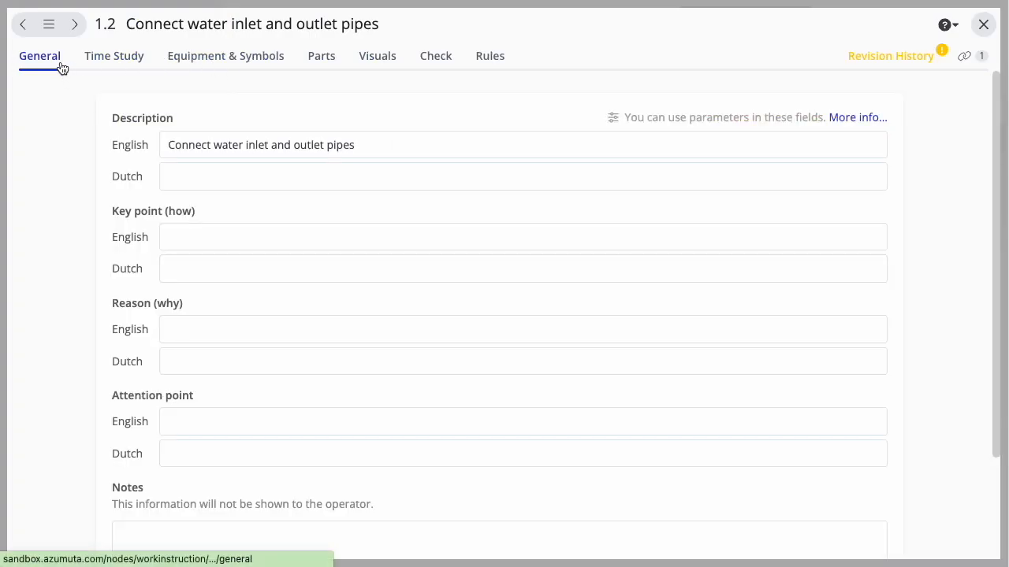
pyautogui.click(99, 65)
pyautogui.click(244, 72)
pyautogui.click(324, 68)
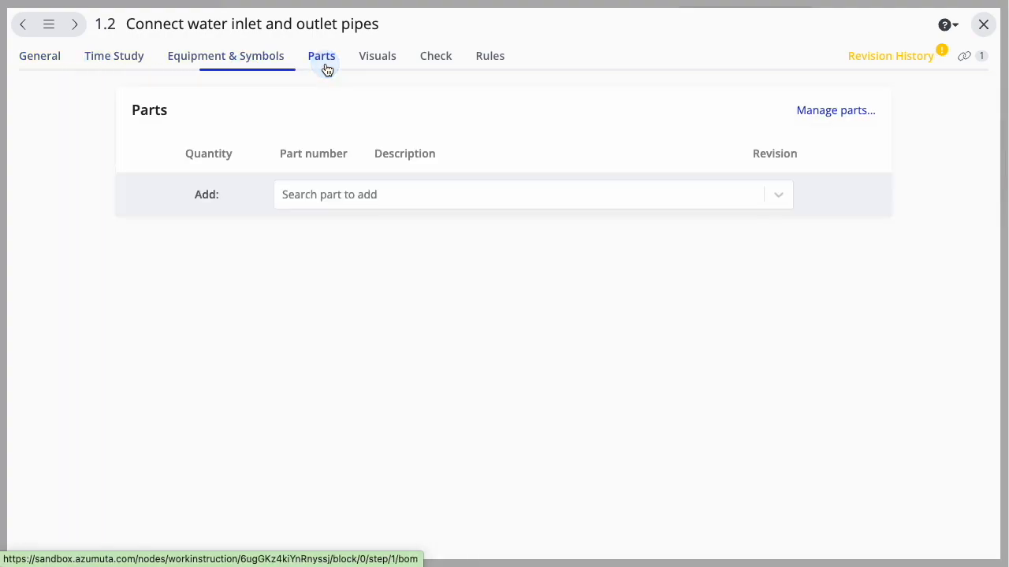
pyautogui.click(373, 63)
pyautogui.click(438, 57)
pyautogui.click(490, 58)
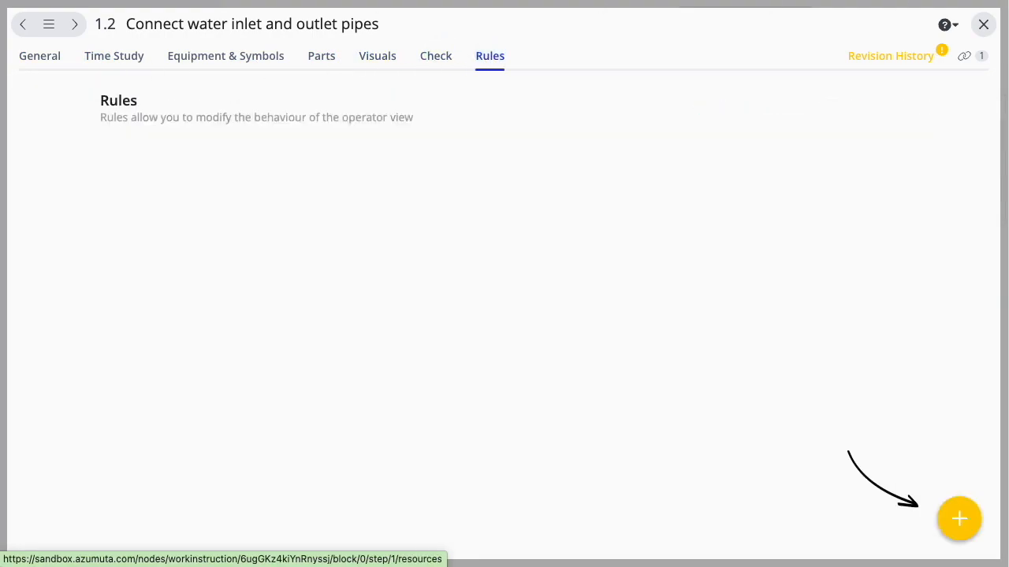
pyautogui.click(984, 25)
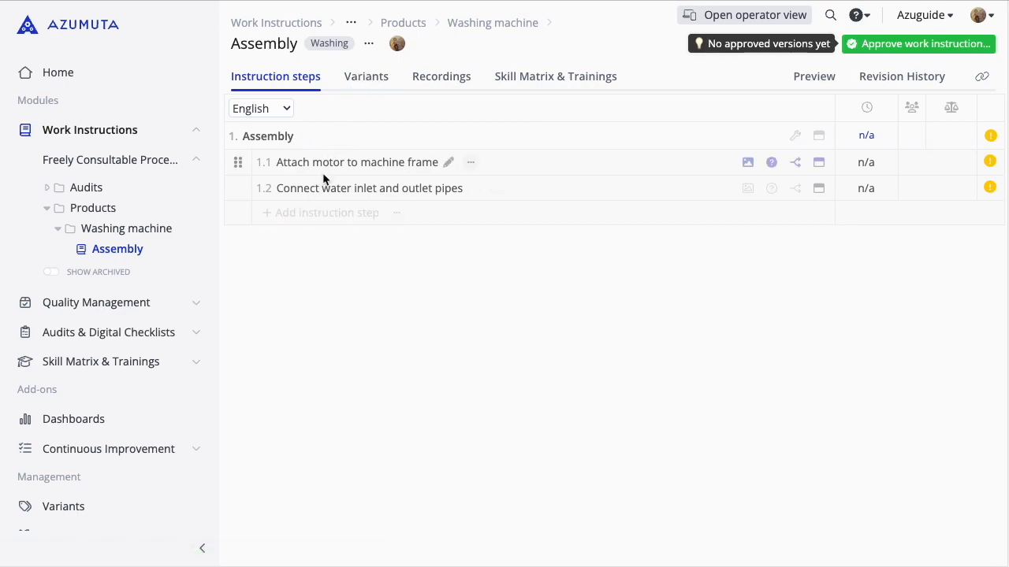
# Add instruction steps 1.3 "Paint it black" and 1.4 "Paint it white" to the Assembly block
pyautogui.click(303, 213)
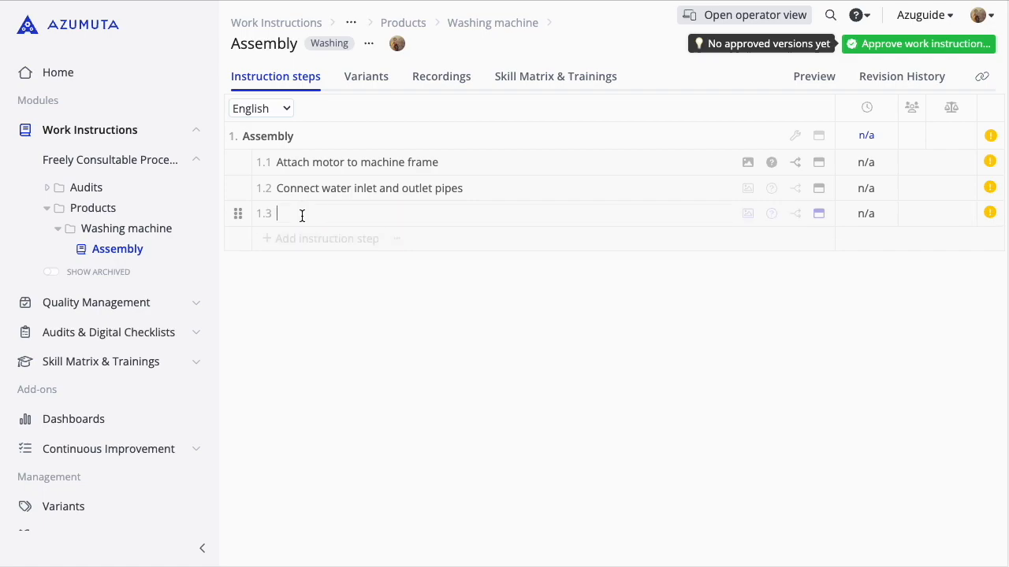
pyautogui.write('Paint it black')
pyautogui.click(305, 239)
pyautogui.write('Paint it white')
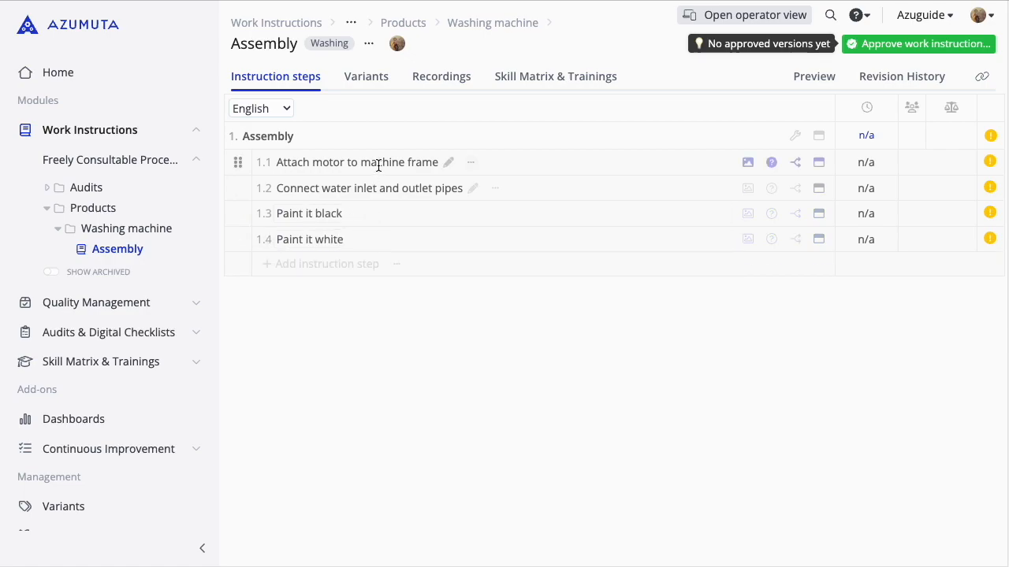
# Create two new variants, White and Black, and link them to the Assembly work instruction
pyautogui.click(364, 77)
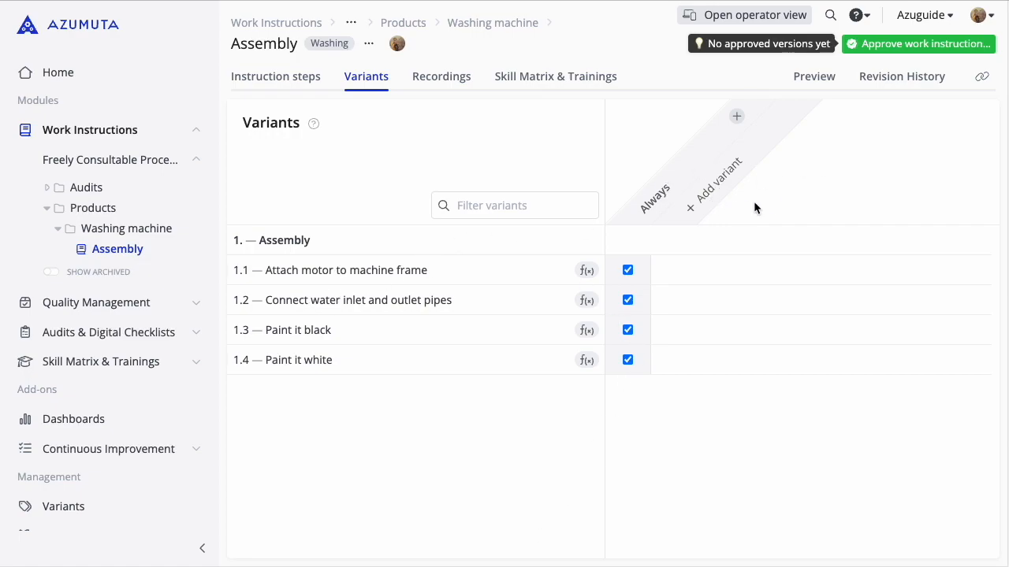
pyautogui.click(726, 185)
pyautogui.write('White')
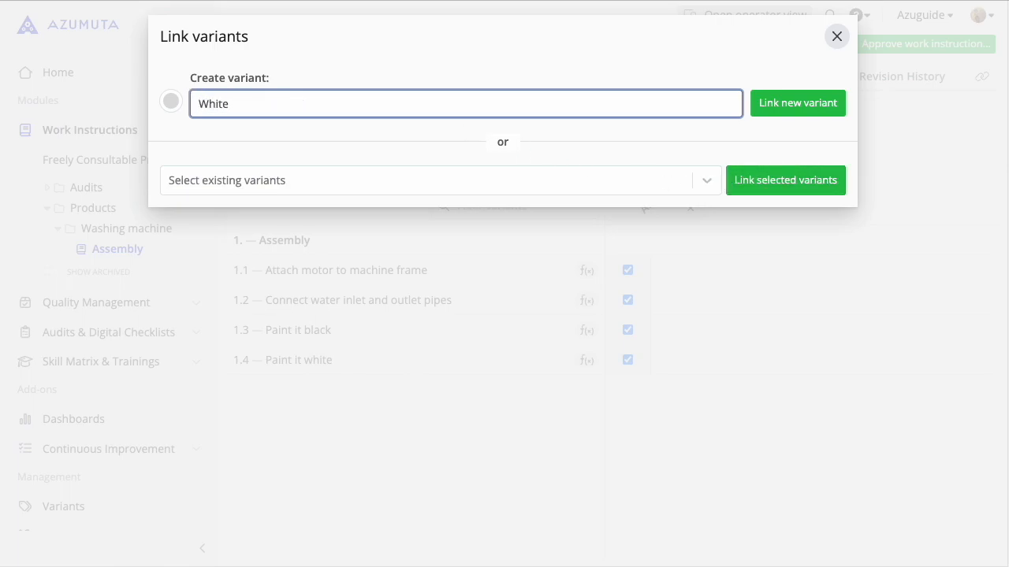
pyautogui.click(777, 108)
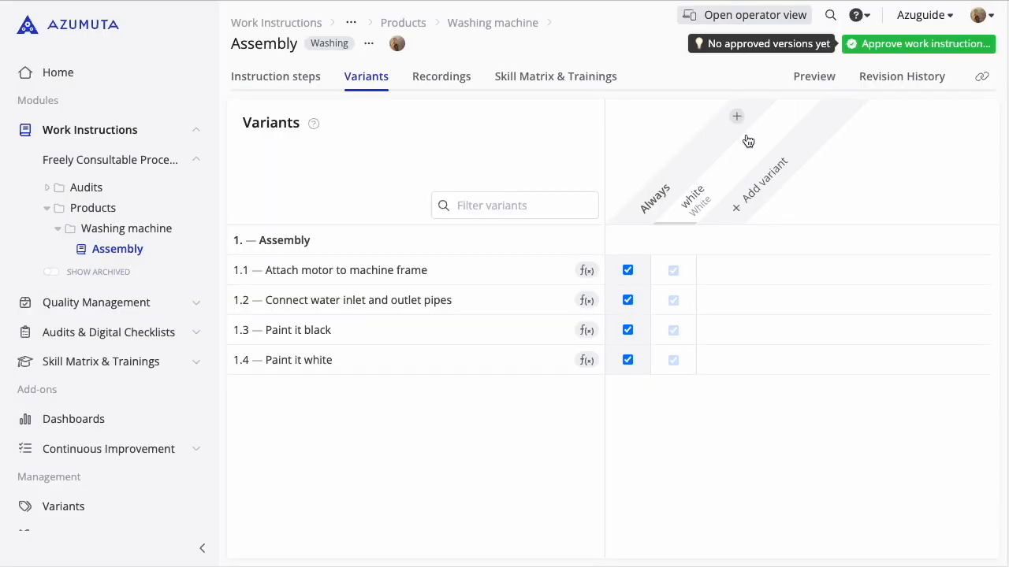
pyautogui.click(771, 191)
pyautogui.write('Black')
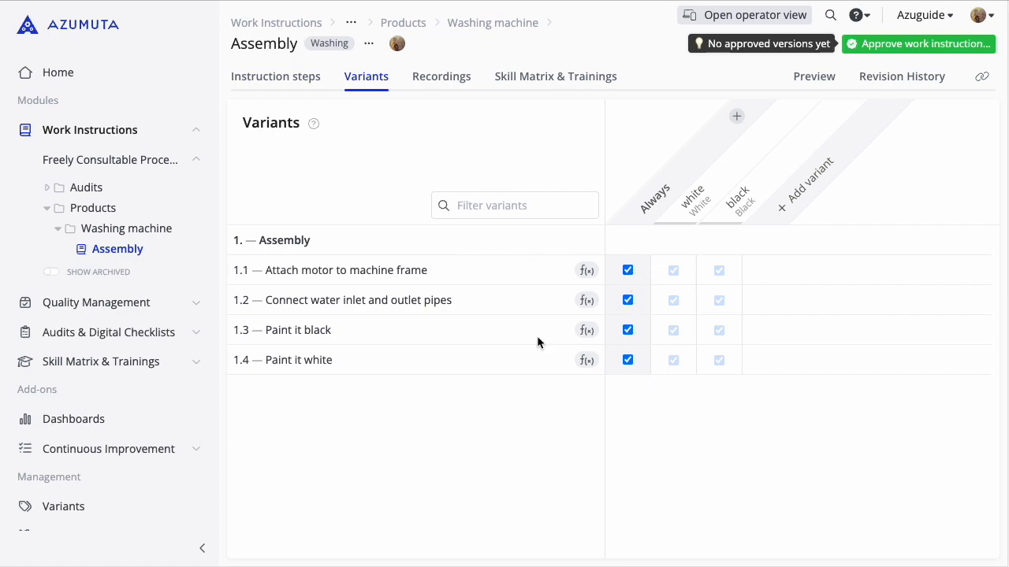
# Stop always showing steps 1.3 and 1.4, and assign "Paint it black" to the black variant and "Paint it white" to the white variant
pyautogui.moveTo(695, 206)
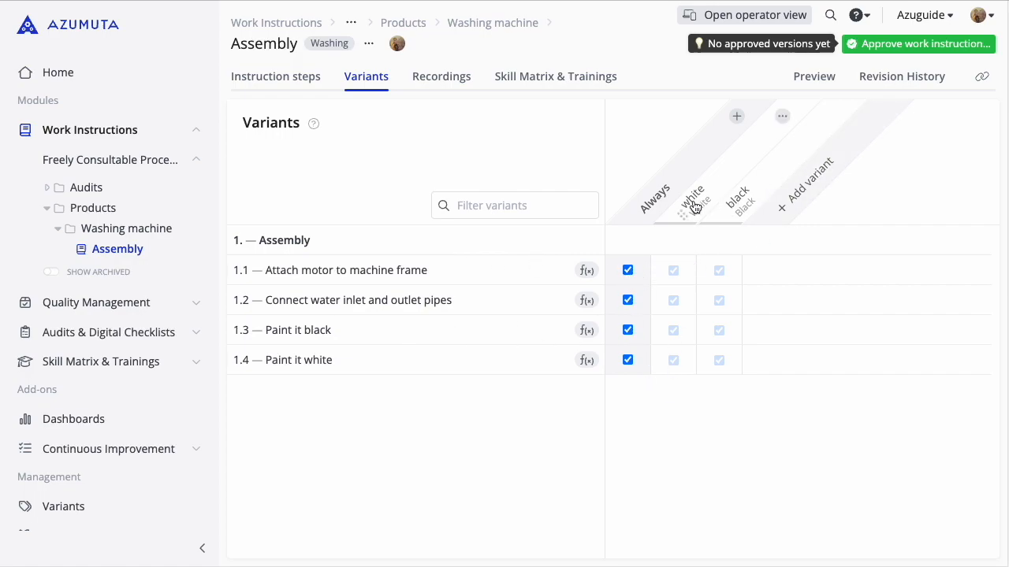
pyautogui.click(631, 332)
pyautogui.click(627, 359)
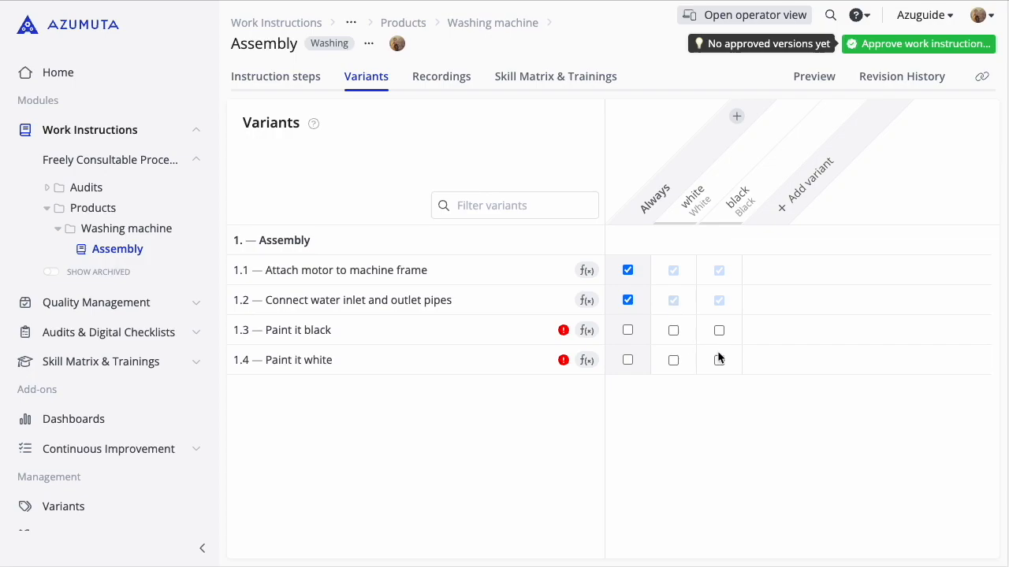
pyautogui.click(718, 360)
pyautogui.click(673, 361)
pyautogui.click(718, 360)
pyautogui.click(719, 331)
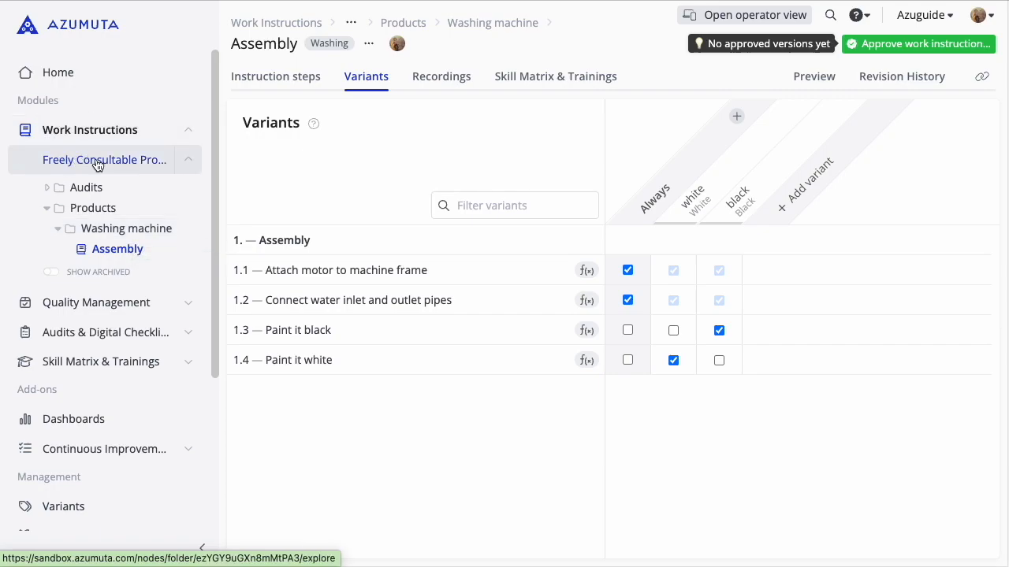
# Return to the Assembly instruction steps and approve the work instruction with the training requirement cleared
pyautogui.click(107, 250)
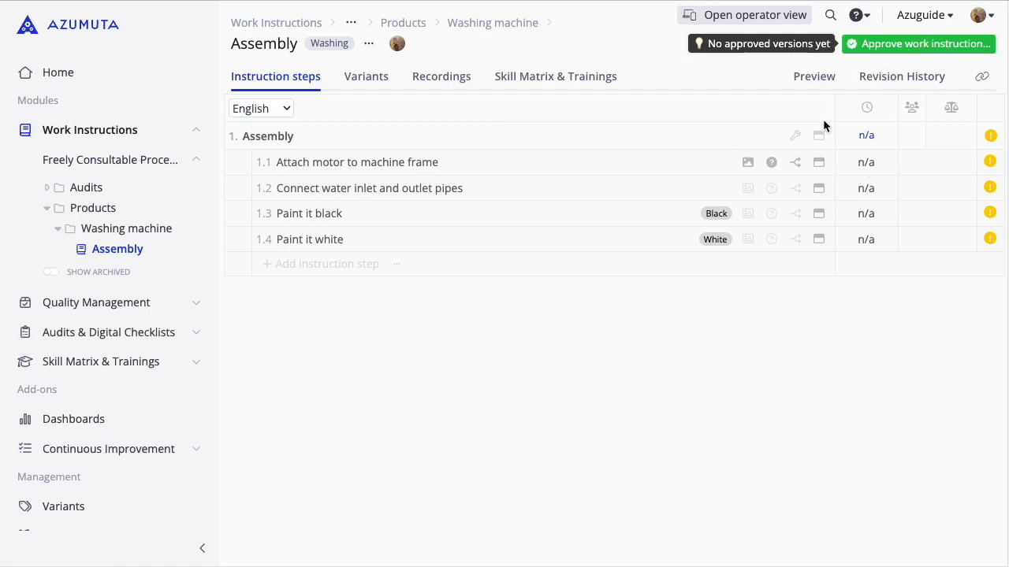
pyautogui.click(906, 48)
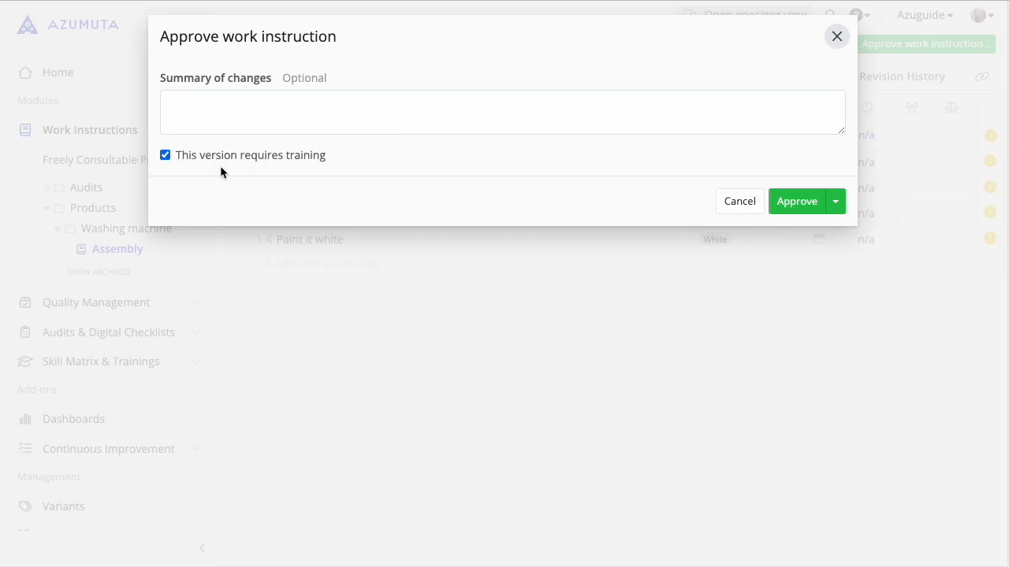
pyautogui.click(184, 159)
pyautogui.click(791, 204)
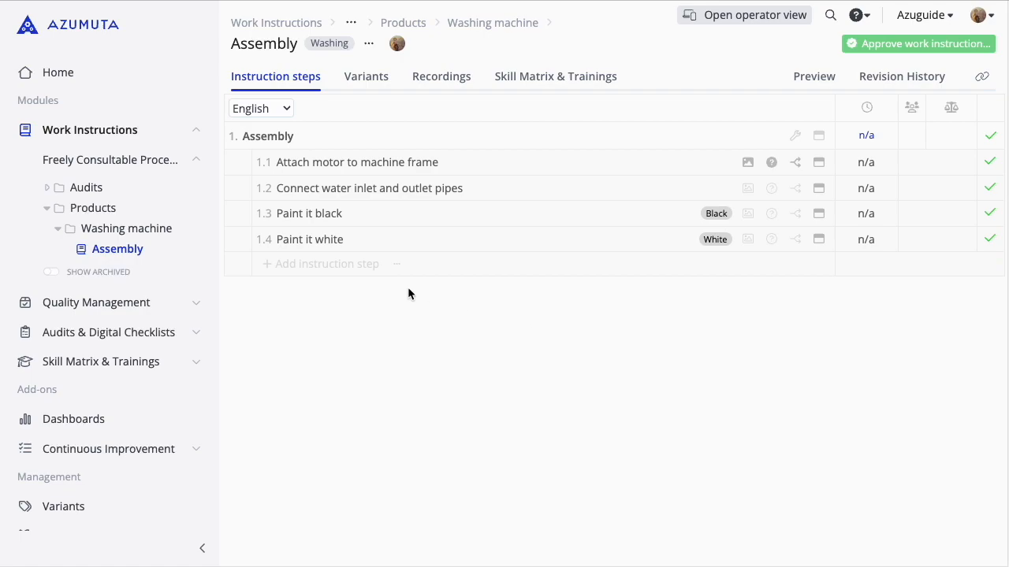
# Add instruction step 1.5 "Attach turbine" to the Assembly block and approve the work instruction with the training requirement cleared
pyautogui.click(353, 239)
pyautogui.click(329, 264)
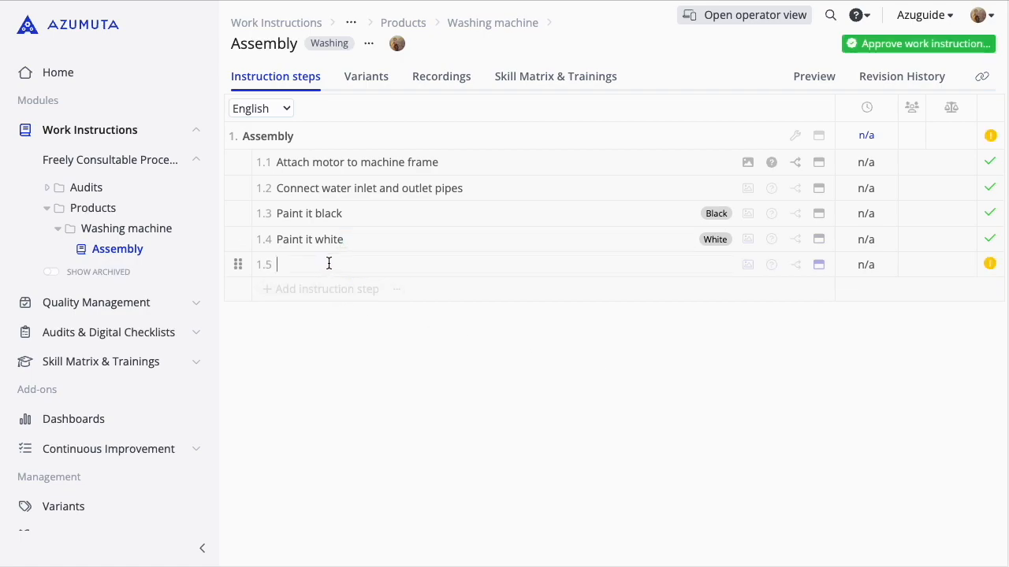
pyautogui.write('Attach turbine')
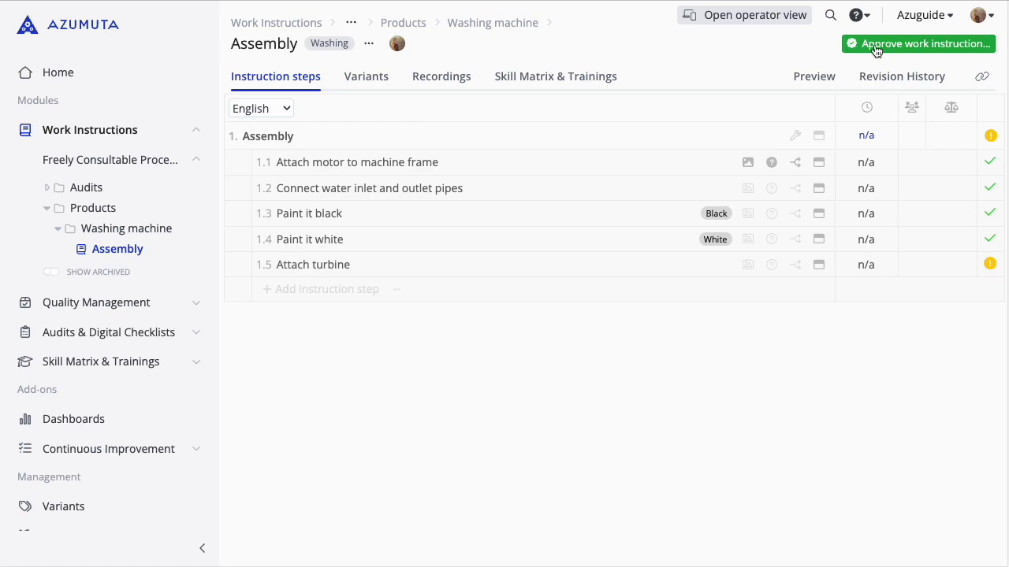
pyautogui.click(876, 50)
pyautogui.click(261, 156)
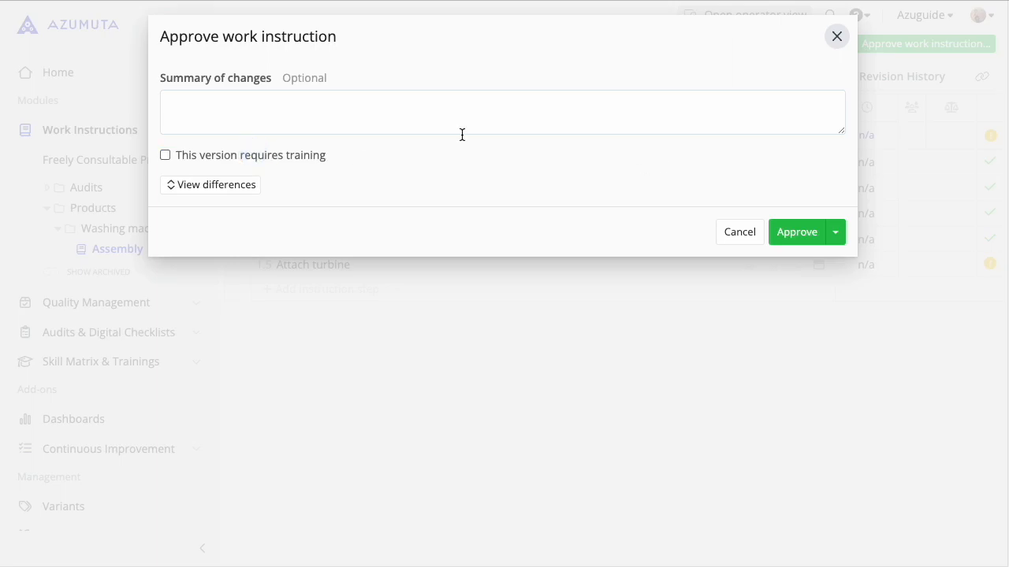
pyautogui.click(794, 231)
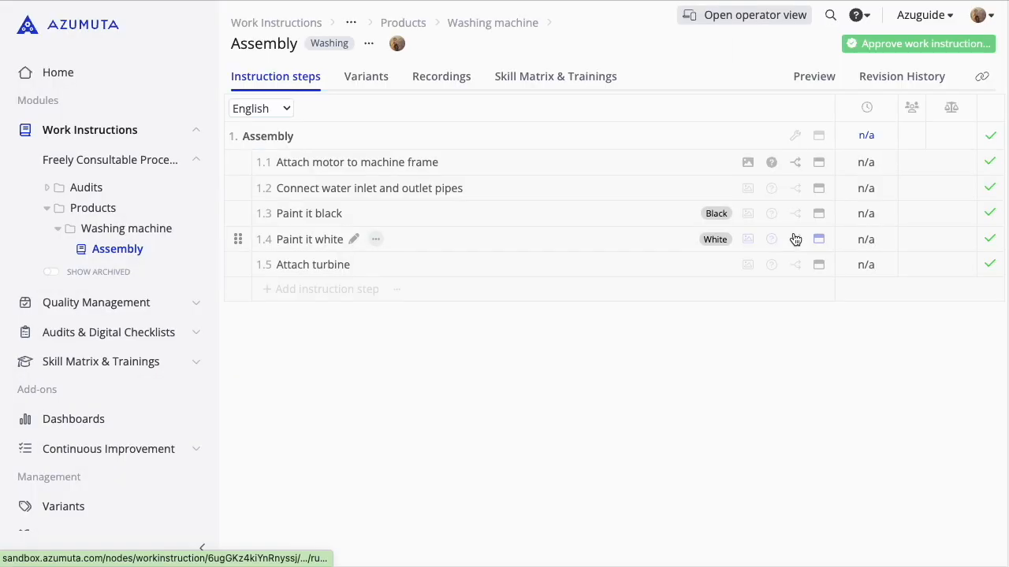
# Examine the differences between Version 1 and Version 2 in the Assembly work instruction's revision history
pyautogui.click(898, 79)
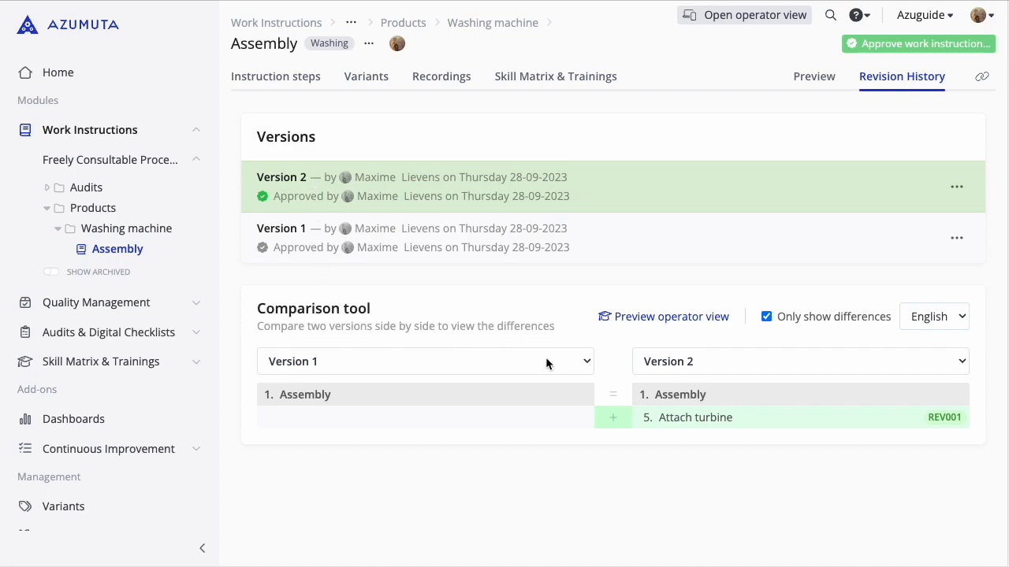
pyautogui.click(682, 360)
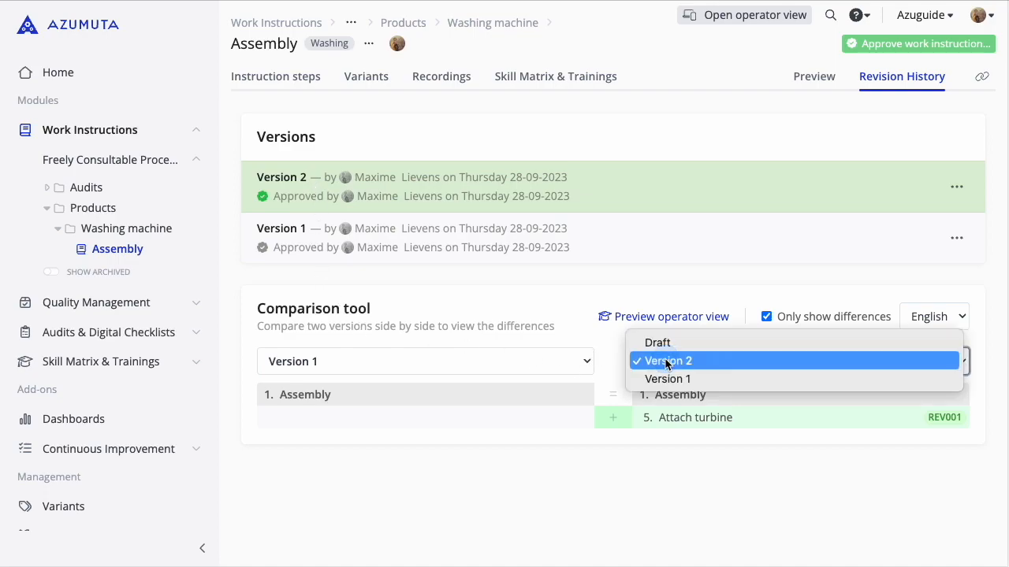
pyautogui.click(462, 361)
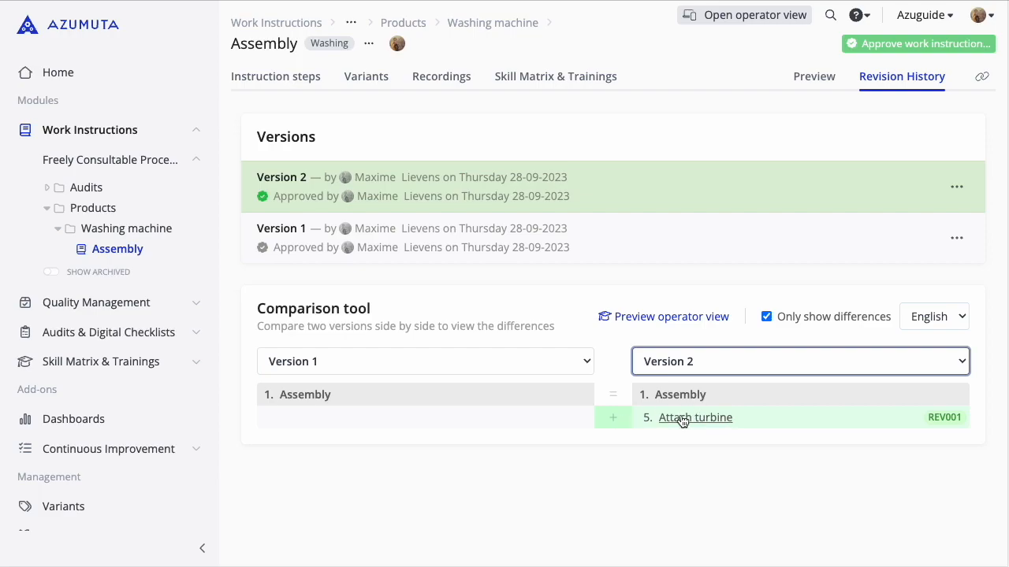
pyautogui.click(789, 420)
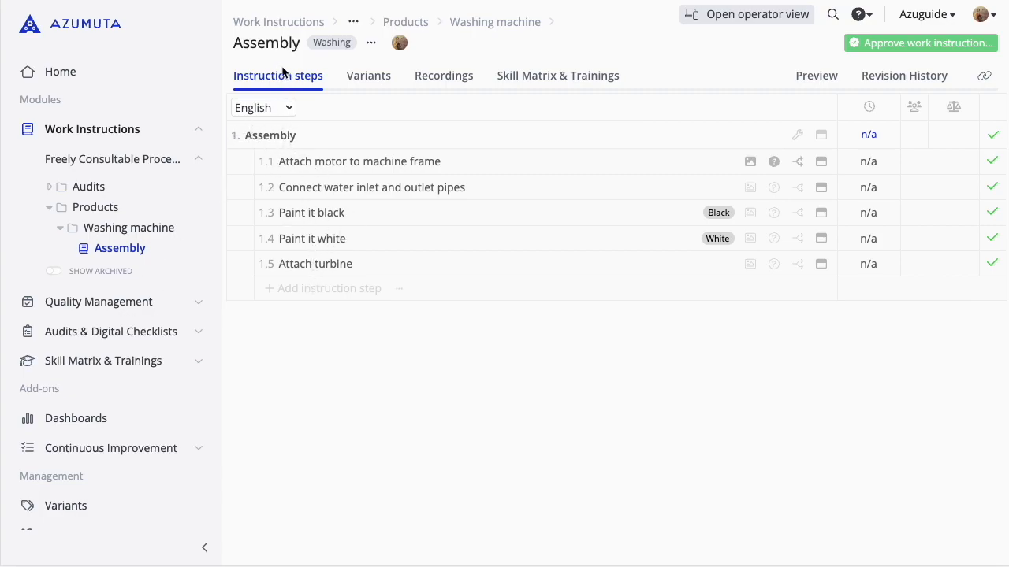
# Add a second instruction block "Assembly 2" containing step 2.1 "Example 1", and preview the draft in the operator view
pyautogui.click(327, 135)
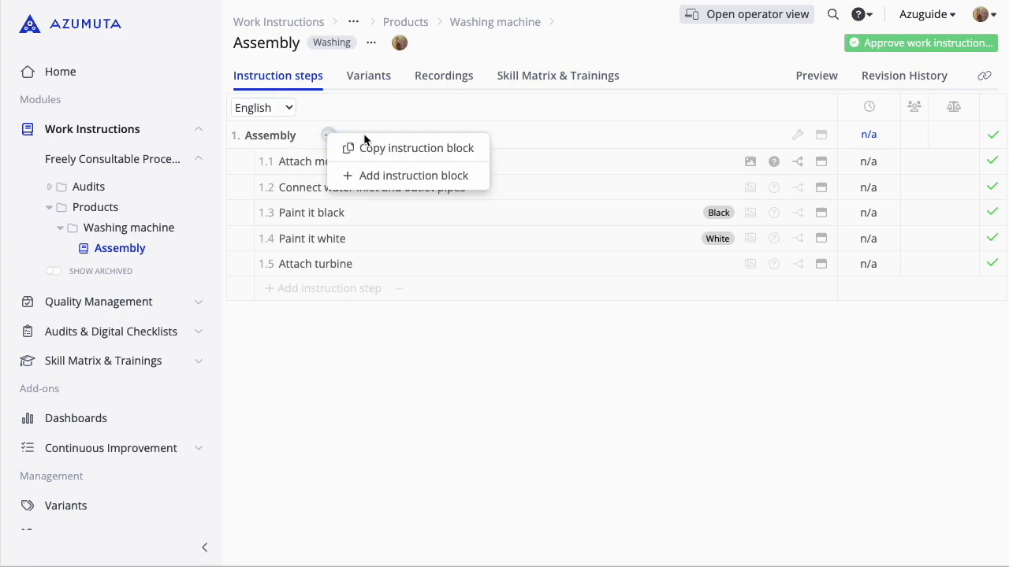
pyautogui.click(387, 175)
pyautogui.click(328, 315)
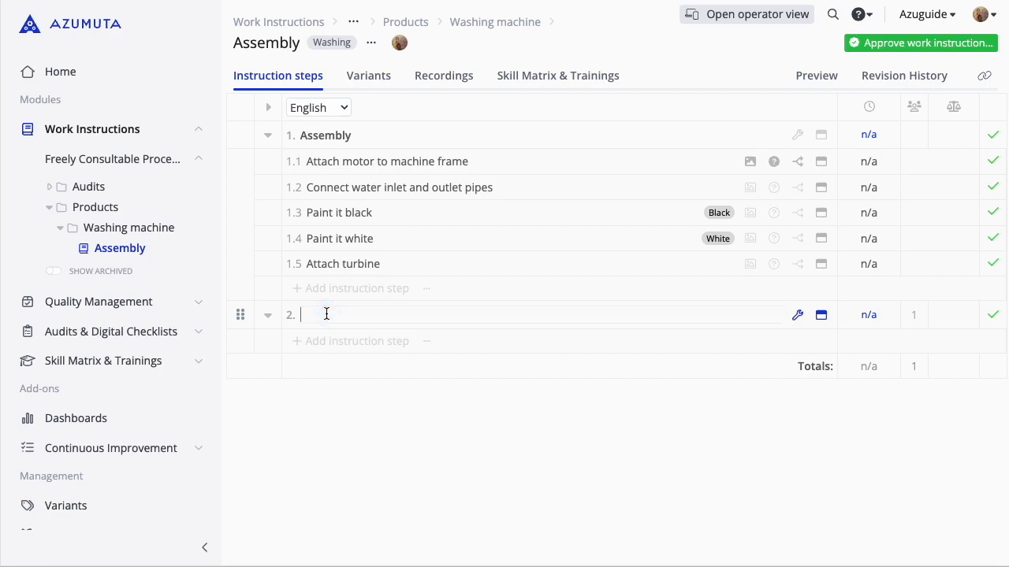
pyautogui.write('Assembly 2')
pyautogui.press('Return')
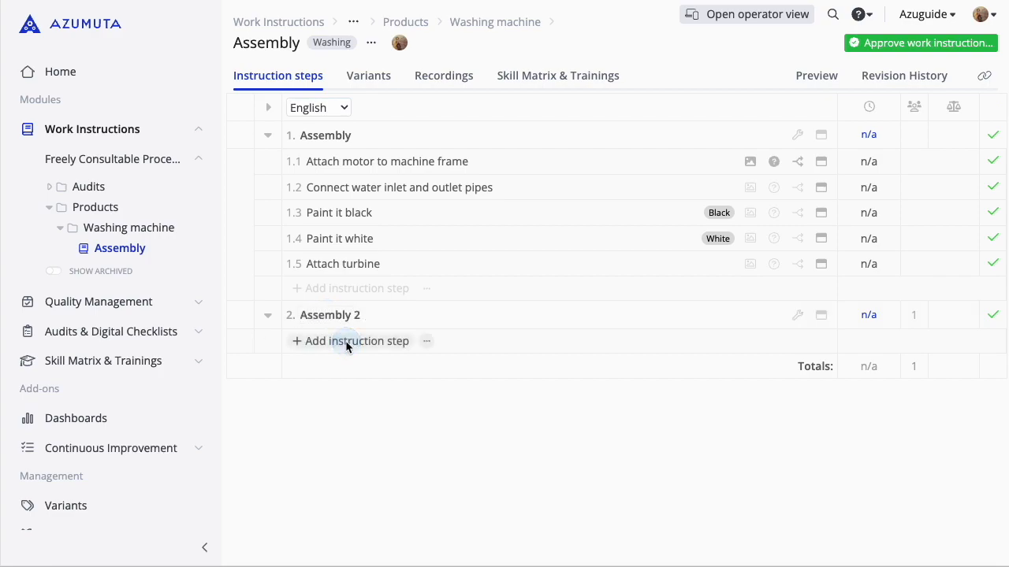
pyautogui.click(347, 344)
pyautogui.write('Example 1')
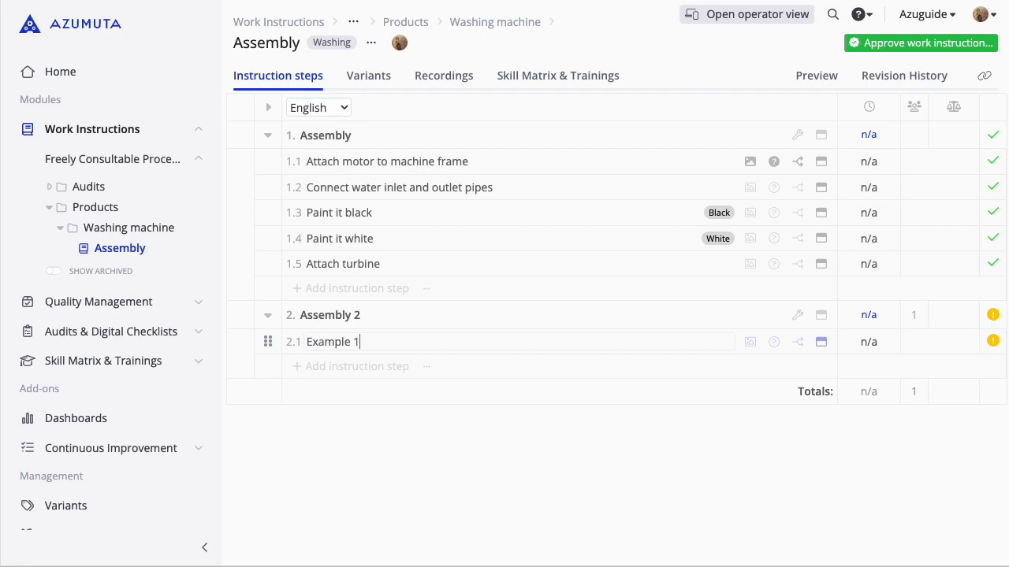
pyautogui.press('Return')
pyautogui.click(807, 82)
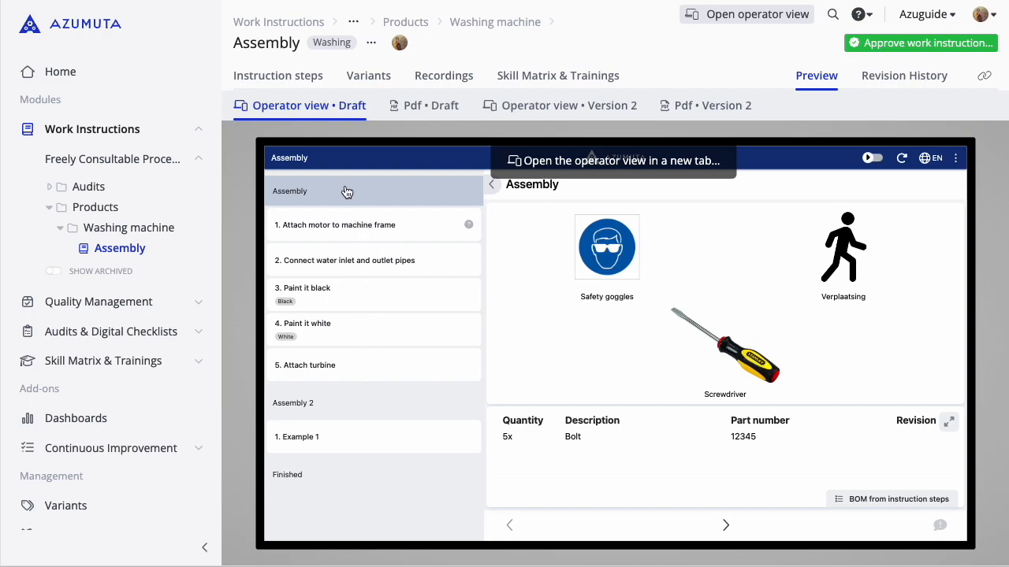
# Create a work instruction named "Packaging" in the Washing machine folder and open it
pyautogui.click(130, 247)
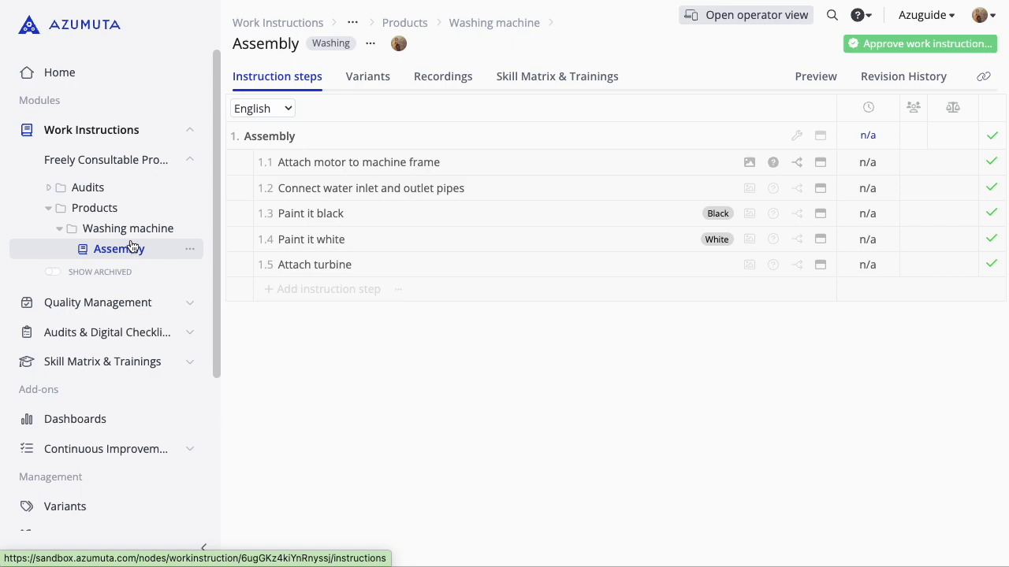
pyautogui.click(131, 238)
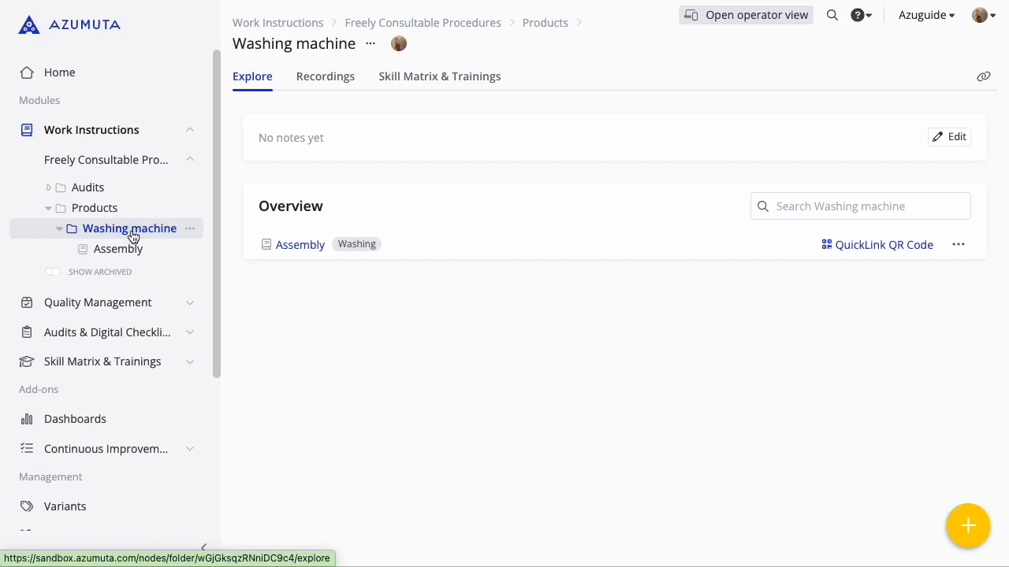
pyautogui.click(963, 532)
pyautogui.click(964, 477)
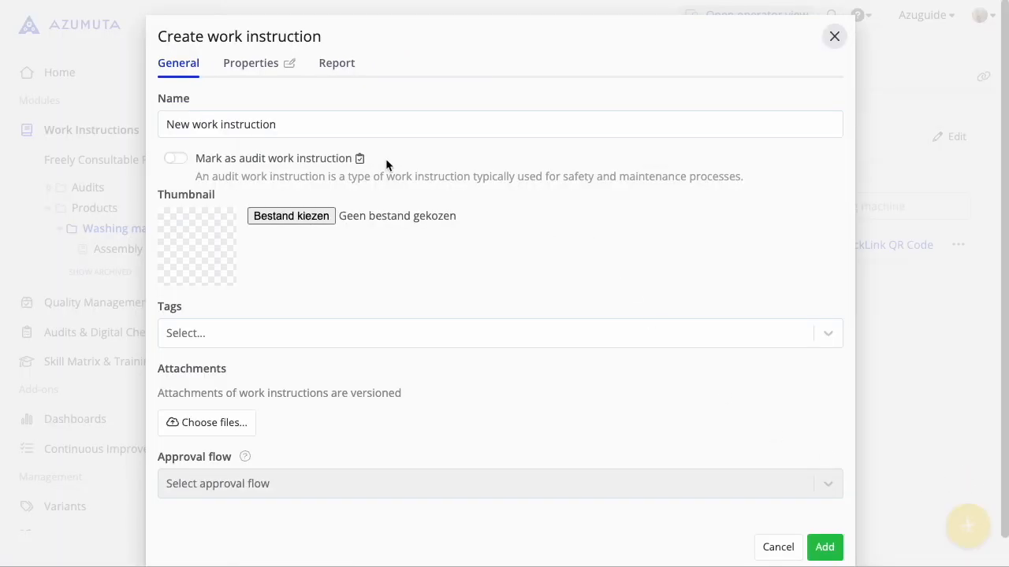
pyautogui.moveTo(322, 124); pyautogui.dragTo(78, 123)
pyautogui.write('Packaging')
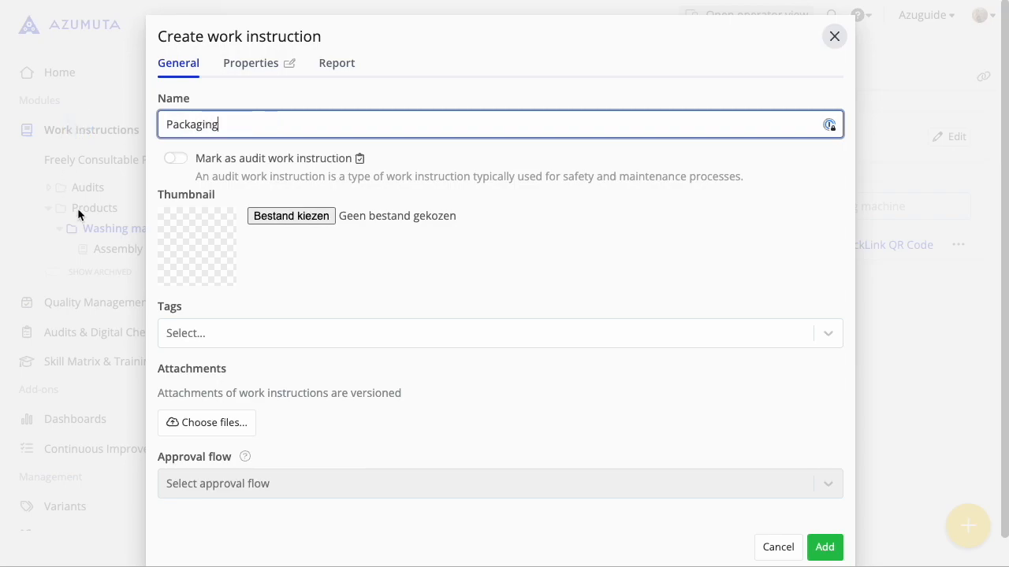
pyautogui.click(820, 545)
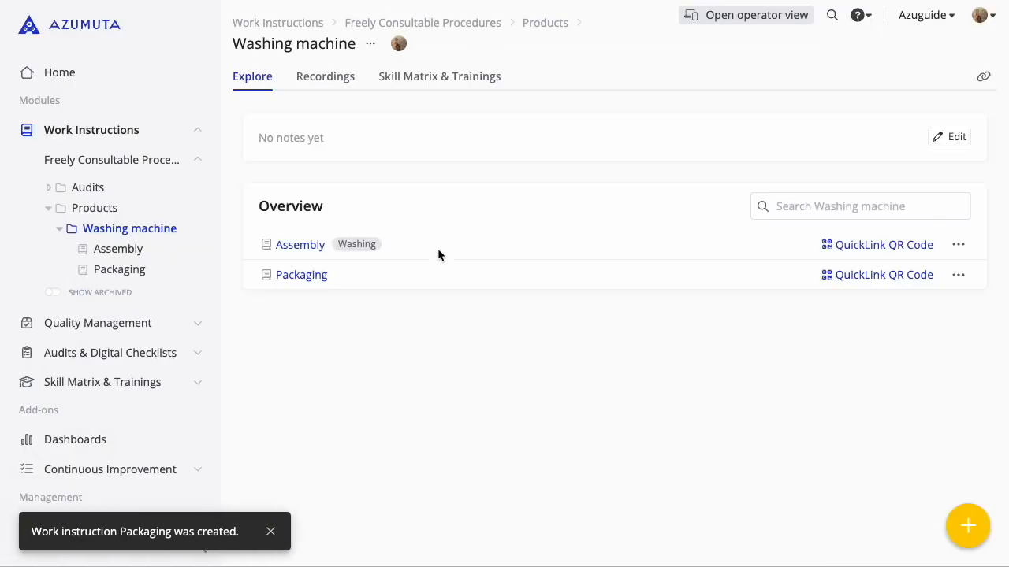
pyautogui.click(311, 273)
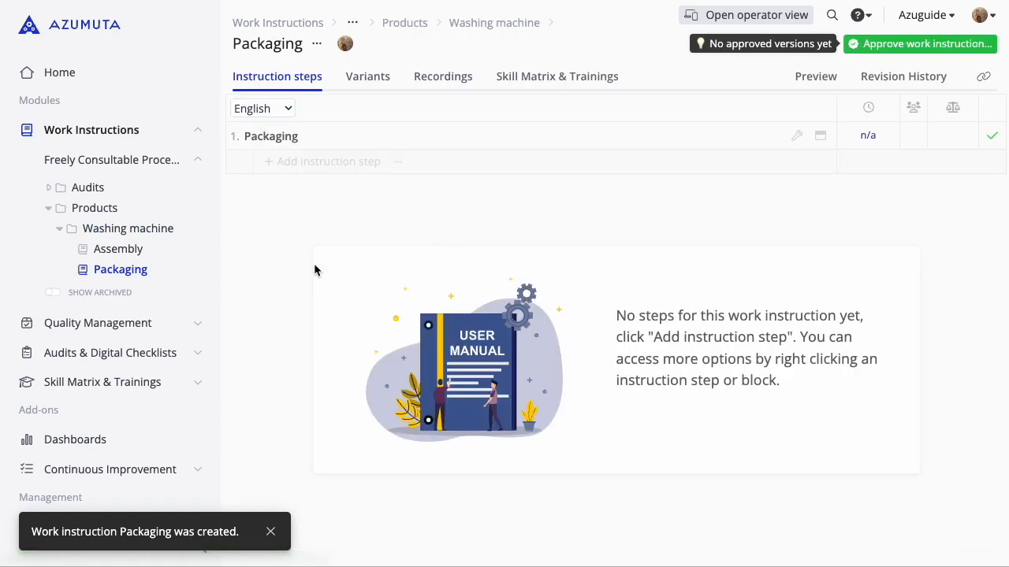